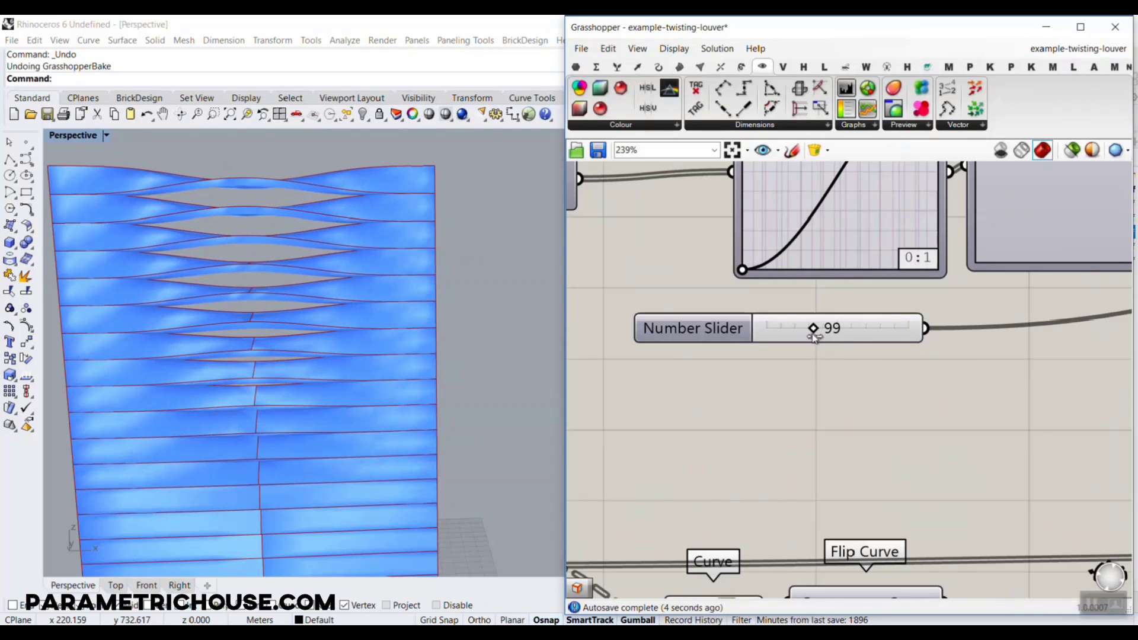
Shift the sine curve's peak in the first Graph Mapper to just before the middle of the graph's width
{"action": "scroll", "coordinate": [803, 238], "scroll_direction": "down", "scroll_amount": 3}
{"action": "scroll", "coordinate": [866, 230], "scroll_direction": "up", "scroll_amount": 2}
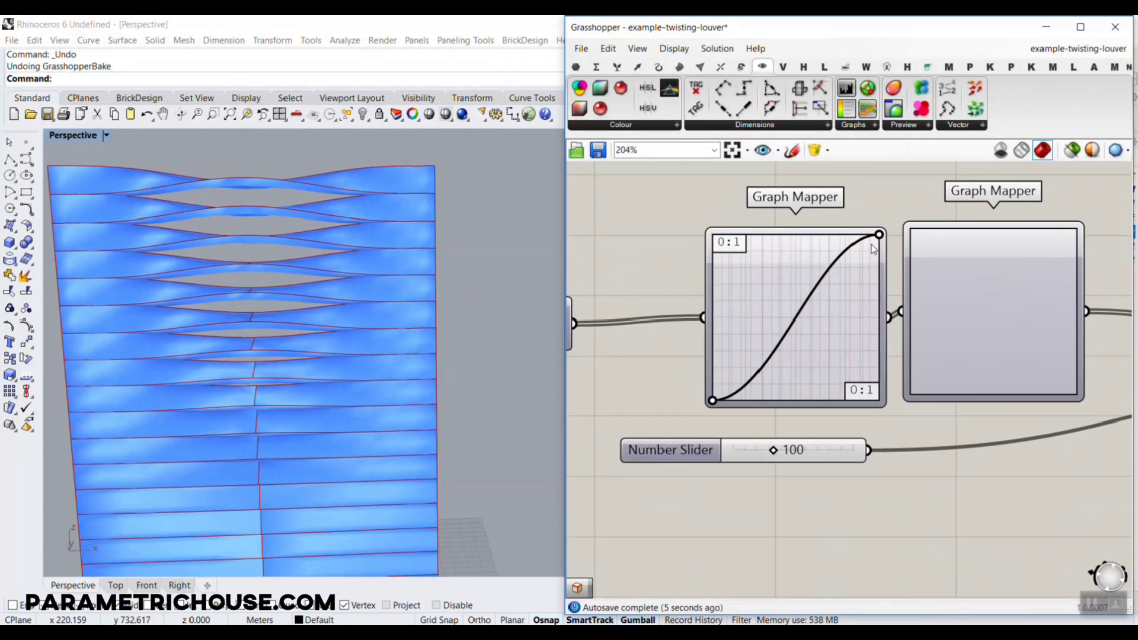
{"action": "left_click_drag", "start_coordinate": [880, 235], "coordinate": [784, 235]}
{"action": "scroll", "coordinate": [384, 336], "scroll_direction": "down", "scroll_amount": 5}
{"action": "right_click_drag", "start_coordinate": [968, 318], "coordinate": [830, 280]}
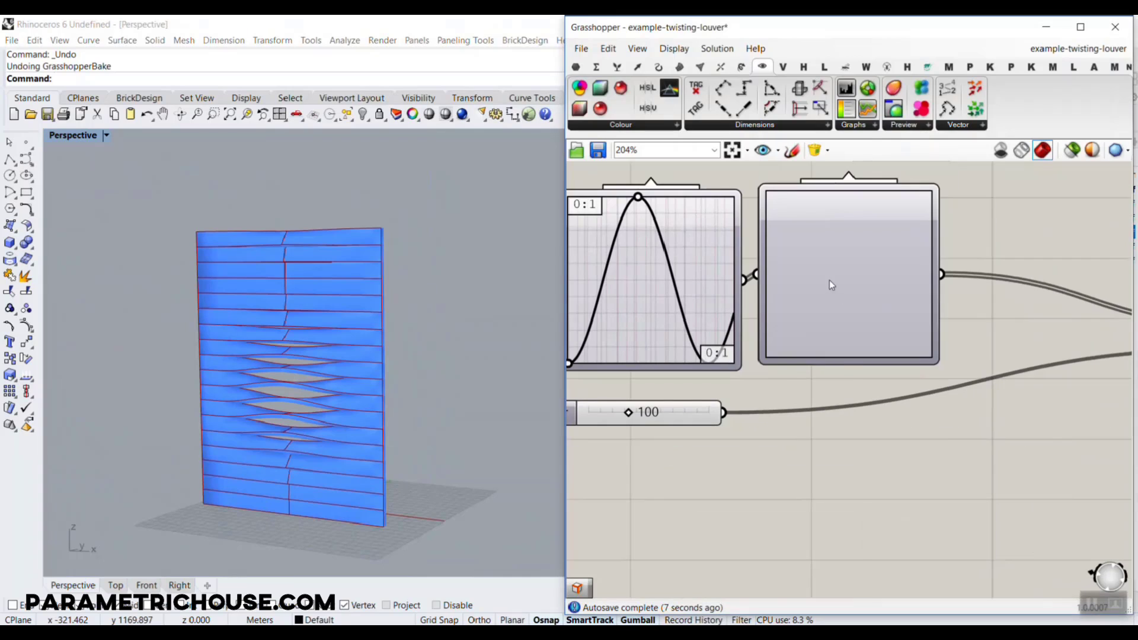
Set the second Graph Mapper to the Bezier graph type and raise its start handle along the graph's vertical edge
{"action": "right_click", "coordinate": [830, 280]}
{"action": "mouse_move", "coordinate": [889, 451]}
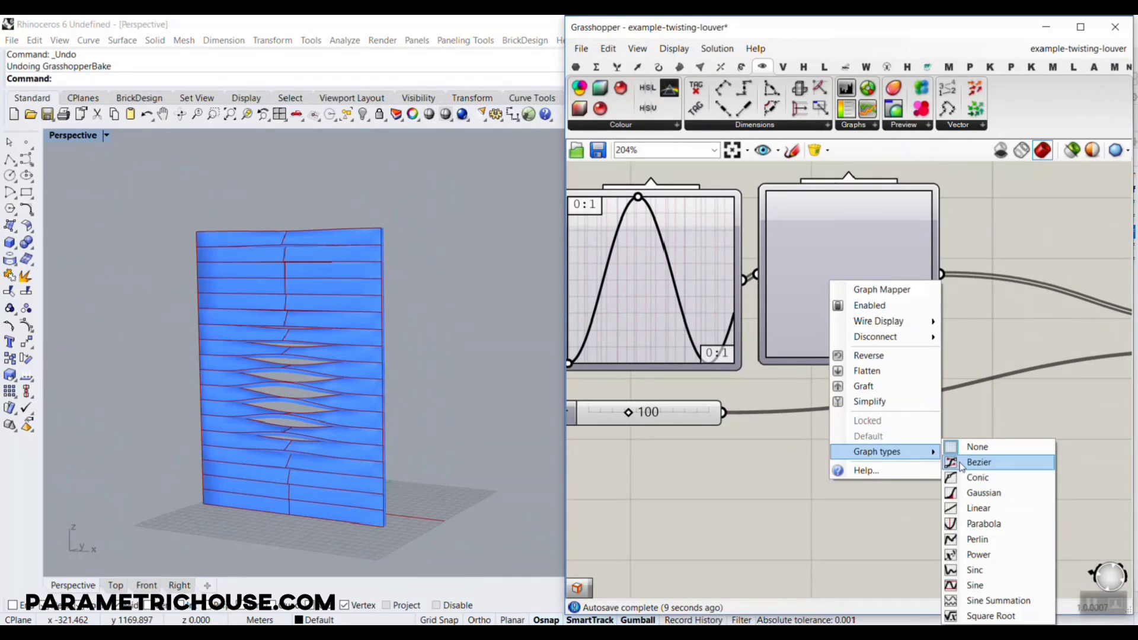
{"action": "left_click", "coordinate": [978, 462]}
{"action": "left_click_drag", "start_coordinate": [808, 316], "coordinate": [766, 236]}
{"action": "scroll", "coordinate": [382, 295], "scroll_direction": "up", "scroll_amount": 8}
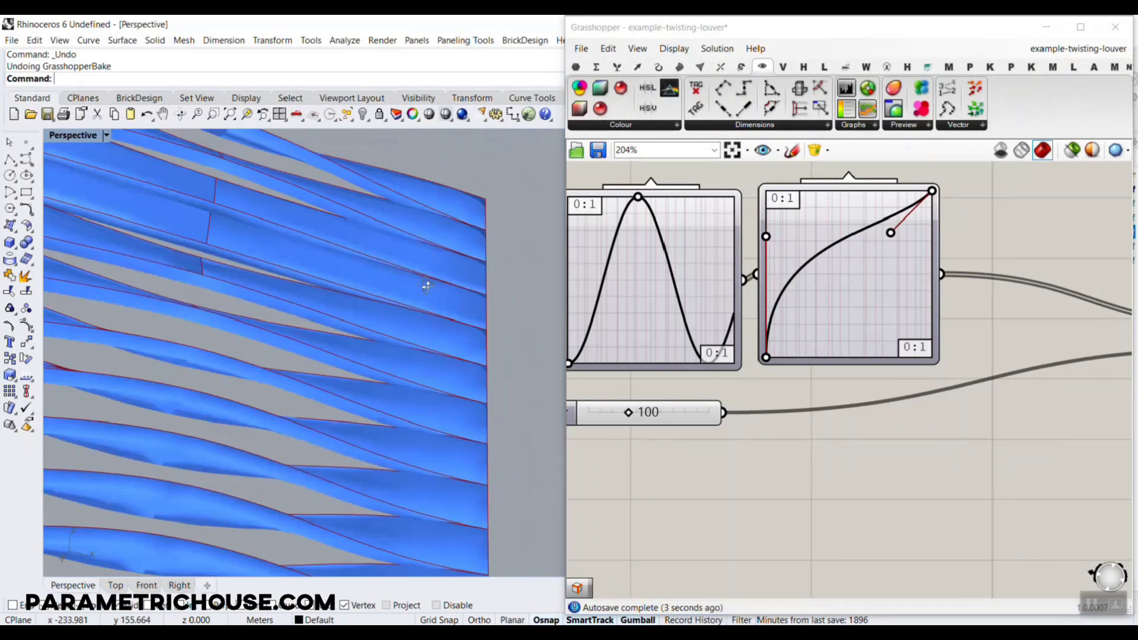
{"action": "scroll", "coordinate": [769, 311], "scroll_direction": "down", "scroll_amount": 5}
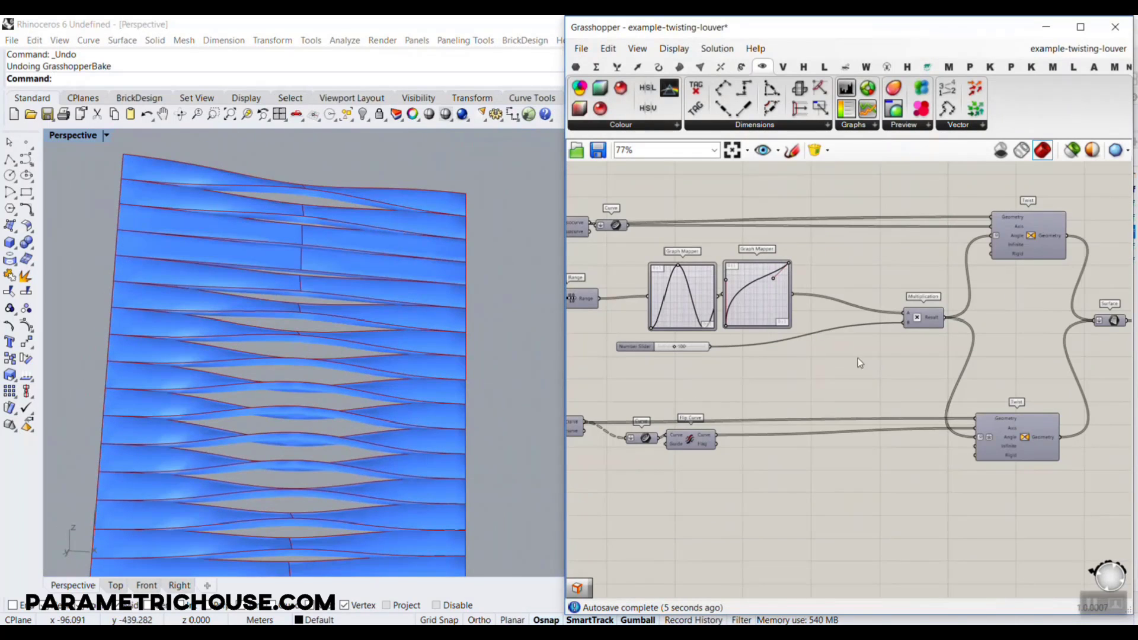
{"action": "right_click_drag", "start_coordinate": [810, 331], "coordinate": [695, 339]}
{"action": "scroll", "coordinate": [912, 251], "scroll_direction": "up", "scroll_amount": 3}
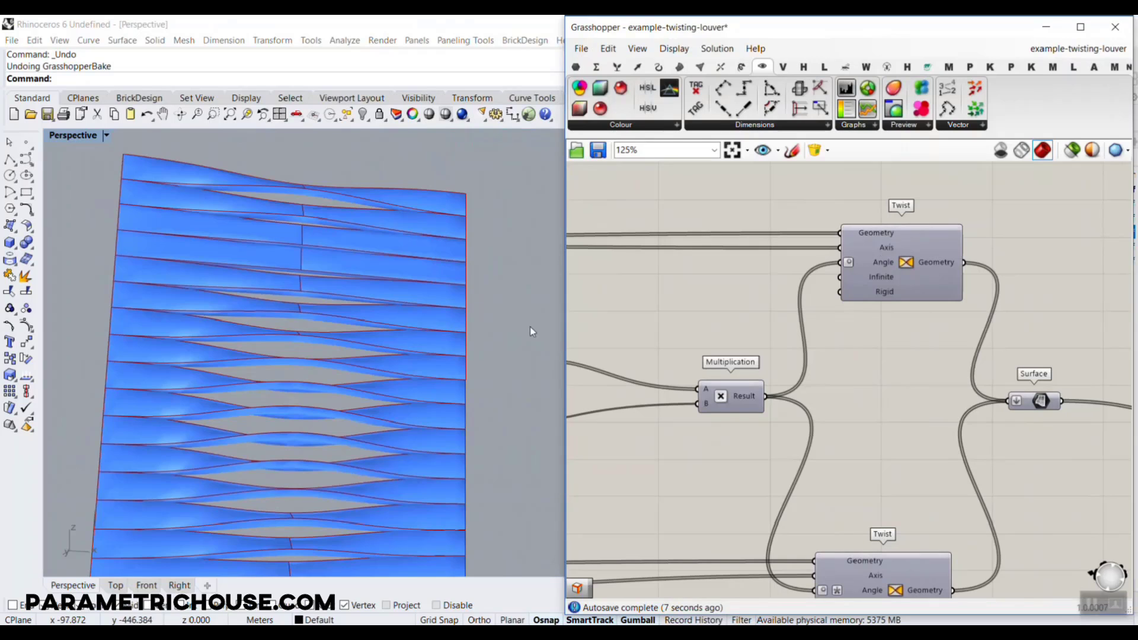
{"action": "scroll", "coordinate": [530, 326], "scroll_direction": "down", "scroll_amount": 6}
{"action": "scroll", "coordinate": [299, 282], "scroll_direction": "up", "scroll_amount": 5}
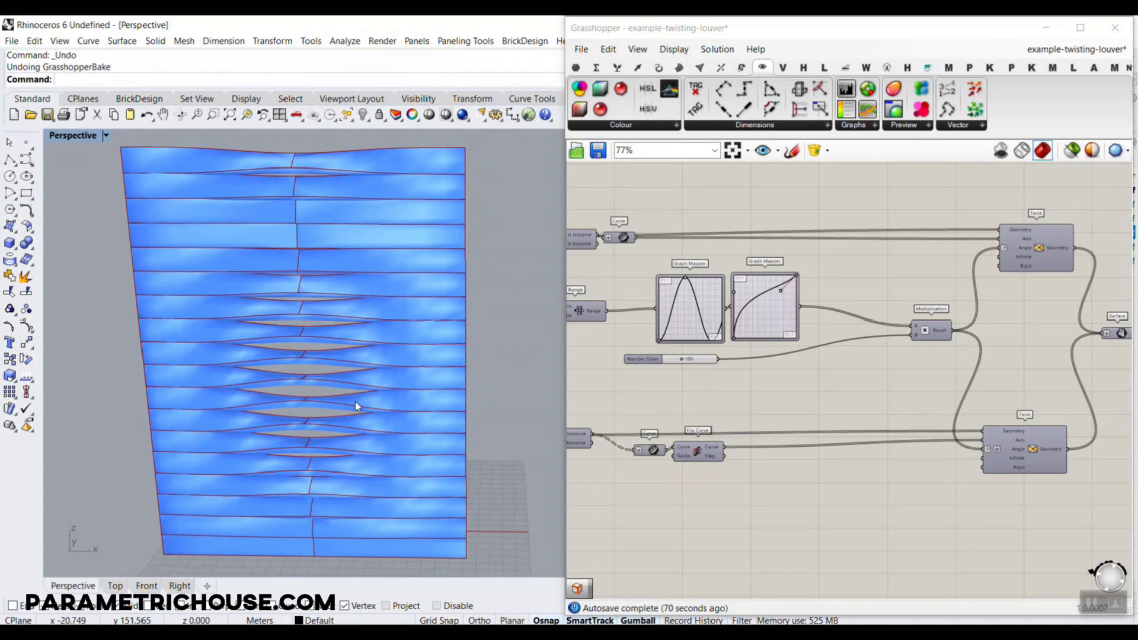
{"action": "mouse_move", "coordinate": [355, 400]}
{"action": "right_mouse_down"}
{"action": "mouse_move", "coordinate": [371, 379]}
{"action": "mouse_move", "coordinate": [348, 403]}
{"action": "right_mouse_up"}
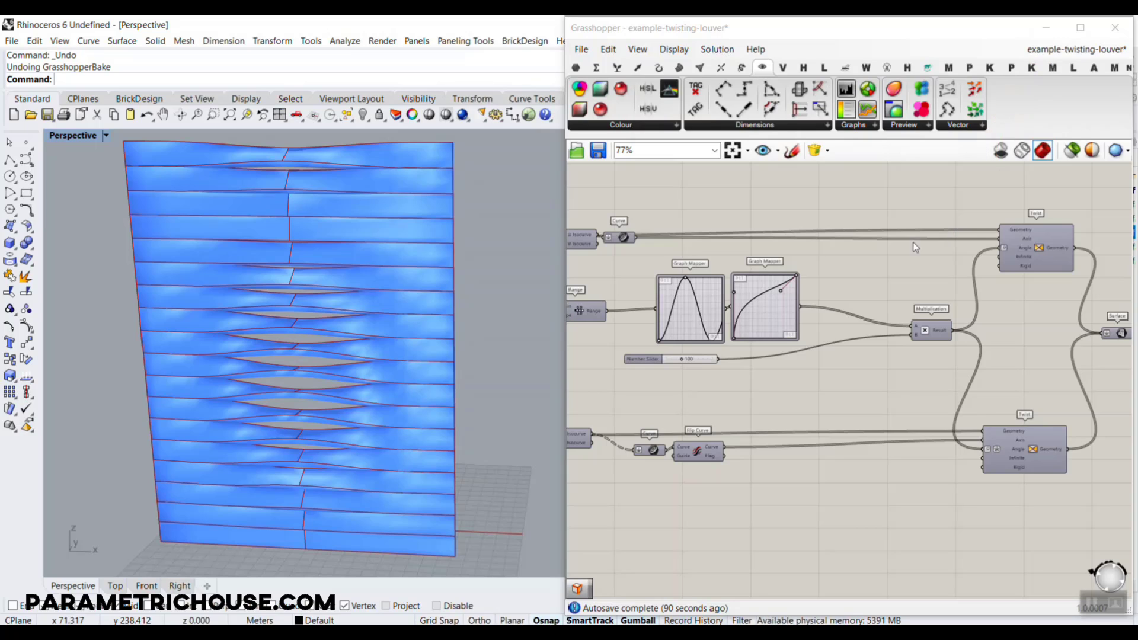
Move the first Graph Mapper's curve peak slightly closer to the middle of the graph's width
{"action": "right_click_drag", "start_coordinate": [782, 361], "coordinate": [901, 344]}
{"action": "scroll", "coordinate": [916, 352], "scroll_direction": "down", "scroll_amount": 2}
{"action": "scroll", "coordinate": [834, 298], "scroll_direction": "up", "scroll_amount": 1}
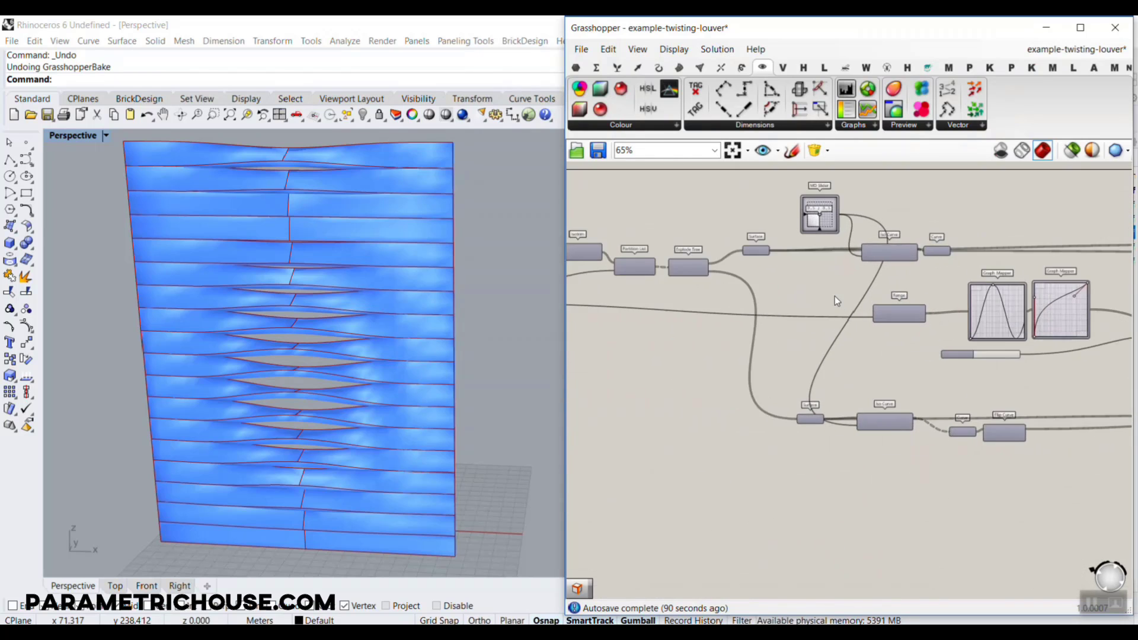
{"action": "right_click_drag", "start_coordinate": [1017, 303], "coordinate": [878, 300]}
{"action": "scroll", "coordinate": [877, 301], "scroll_direction": "up", "scroll_amount": 6}
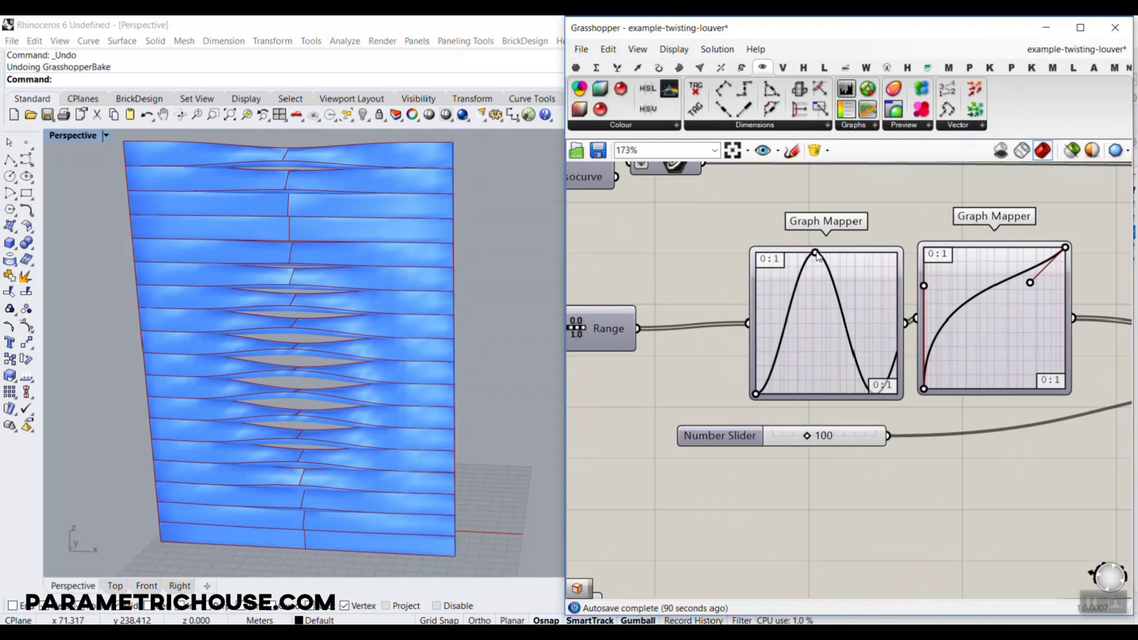
{"action": "left_click_drag", "start_coordinate": [816, 255], "coordinate": [823, 253]}
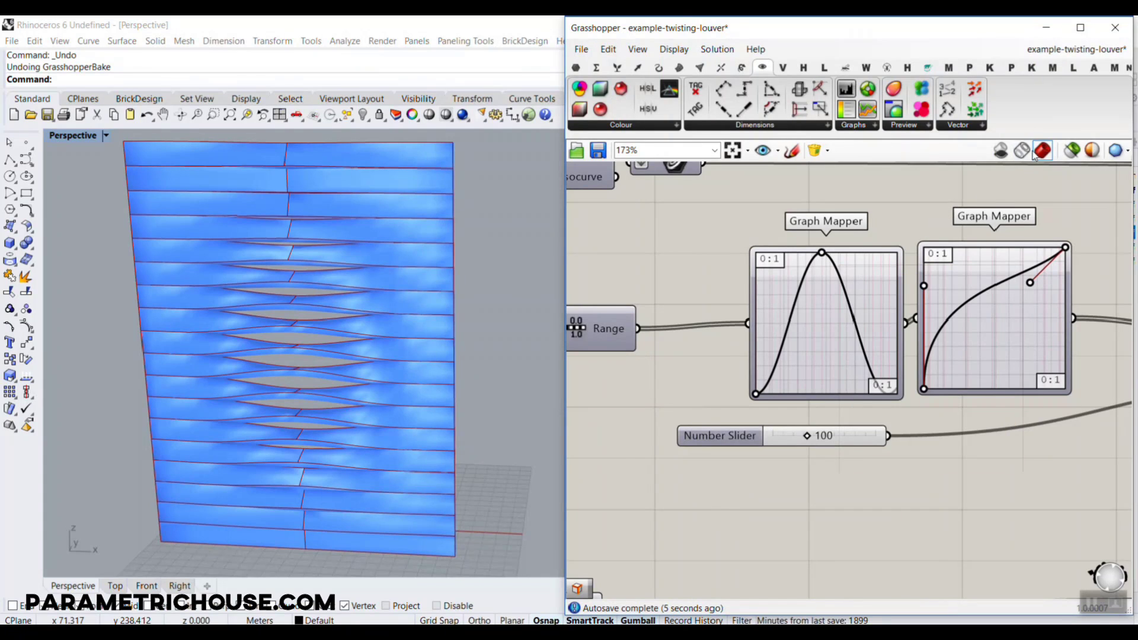
{"action": "mouse_move", "coordinate": [1025, 145]}
{"action": "left_mouse_down"}
{"action": "mouse_move", "coordinate": [1045, 82]}
{"action": "mouse_move", "coordinate": [1072, 47]}
{"action": "mouse_move", "coordinate": [1061, 75]}
{"action": "left_mouse_up"}
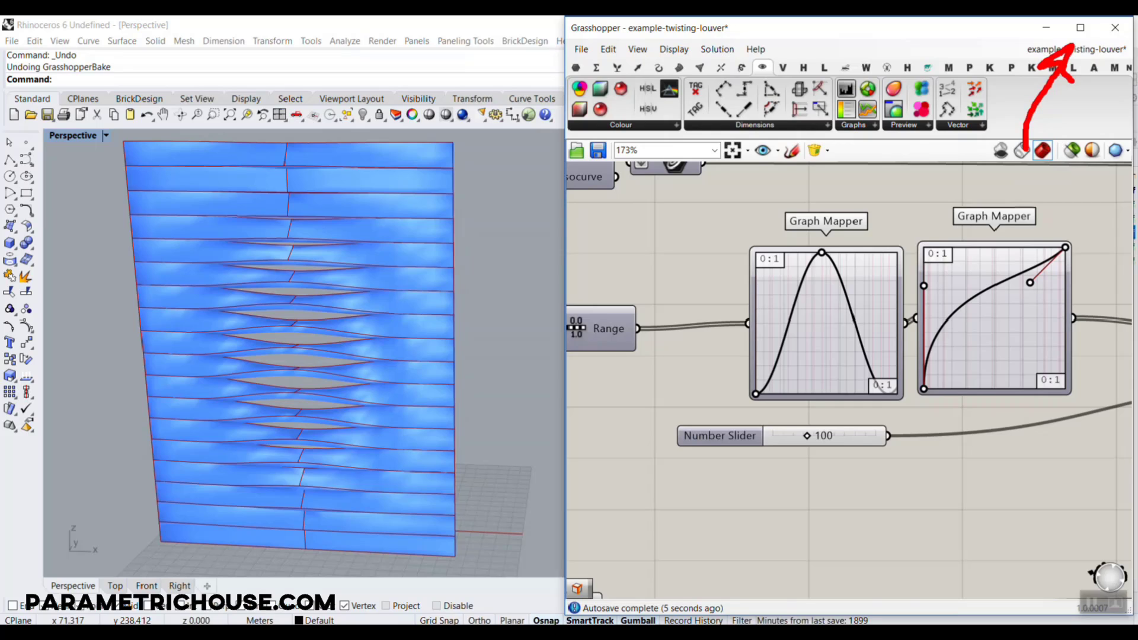
{"action": "key", "text": "Escape"}
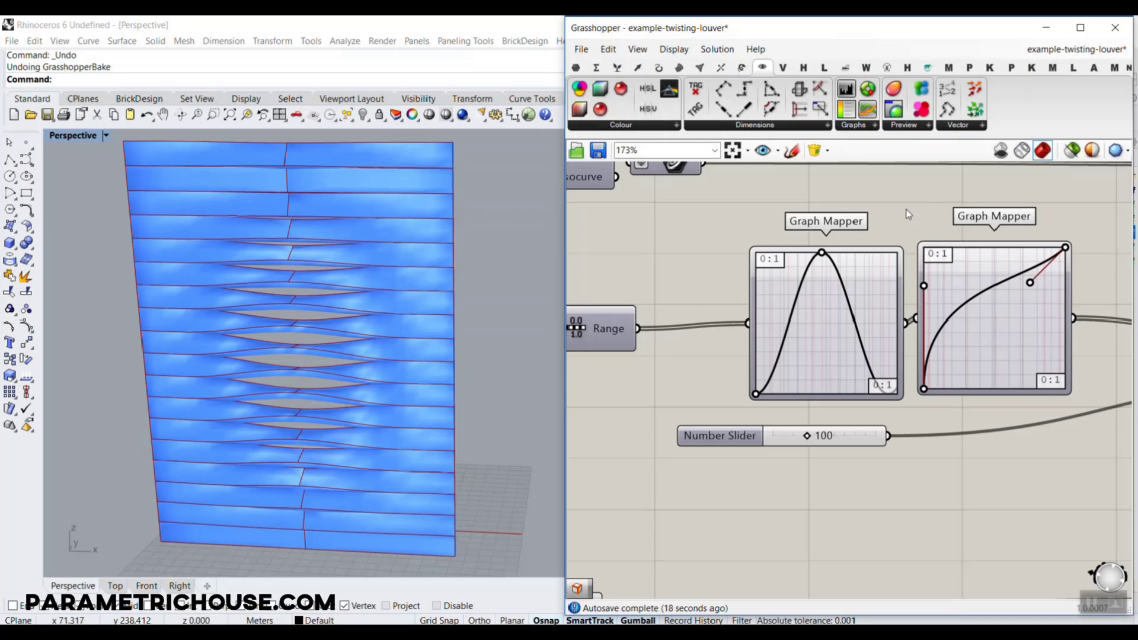
Start a new Grasshopper definition
{"action": "scroll", "coordinate": [965, 309], "scroll_direction": "down", "scroll_amount": 4}
{"action": "right_click_drag", "start_coordinate": [818, 333], "coordinate": [950, 336]}
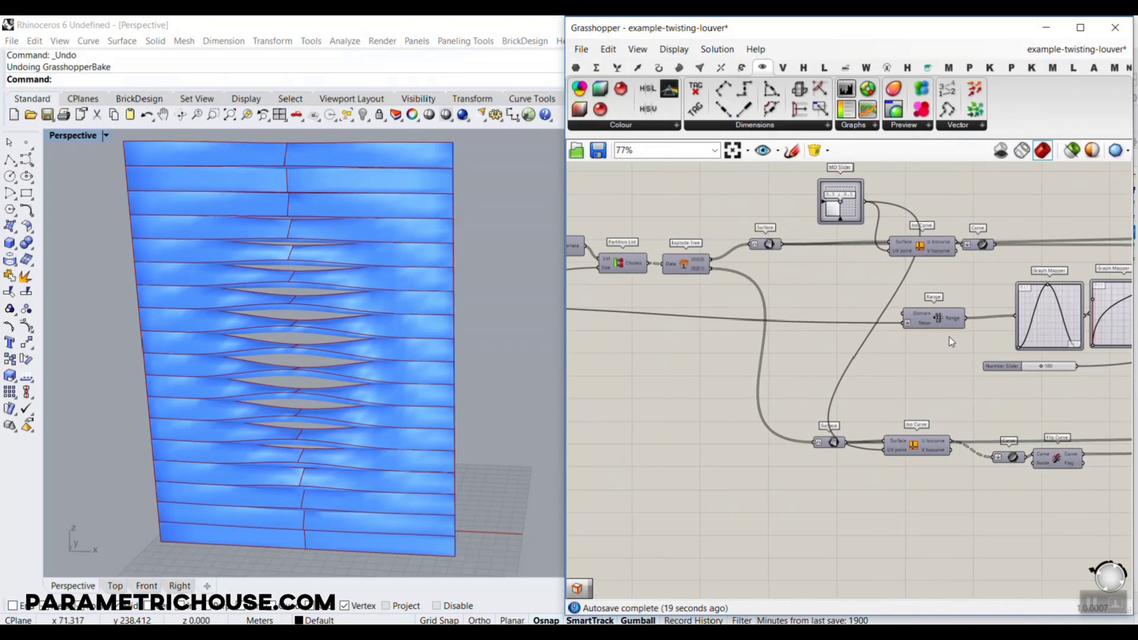
{"action": "scroll", "coordinate": [949, 337], "scroll_direction": "down", "scroll_amount": 3}
{"action": "scroll", "coordinate": [872, 347], "scroll_direction": "up", "scroll_amount": 2}
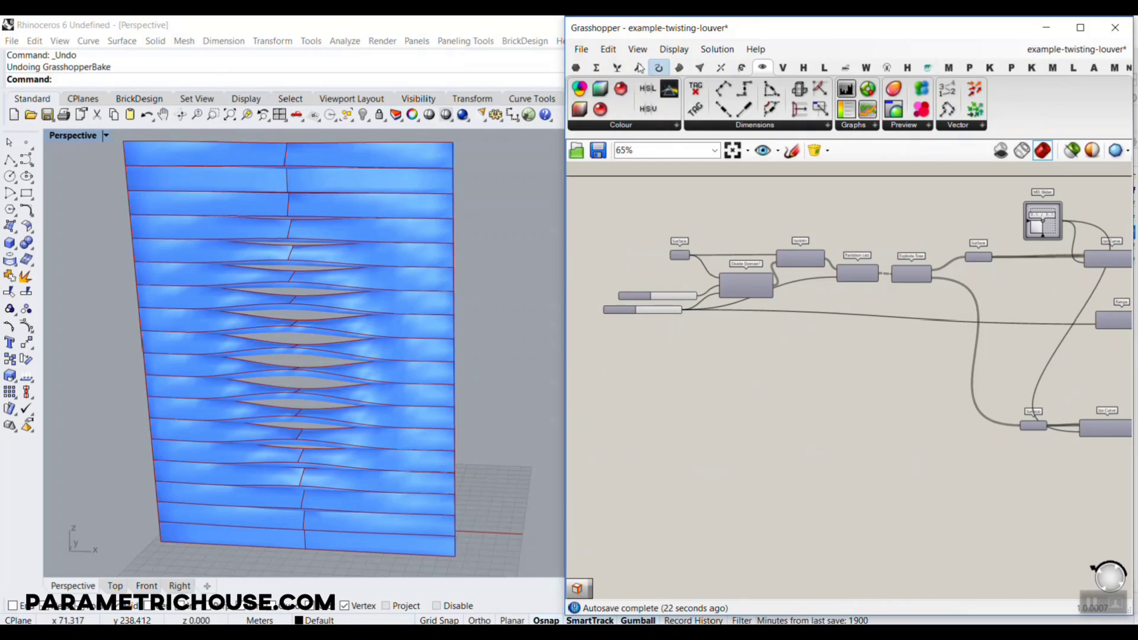
{"action": "left_click", "coordinate": [582, 49]}
{"action": "left_click", "coordinate": [627, 65]}
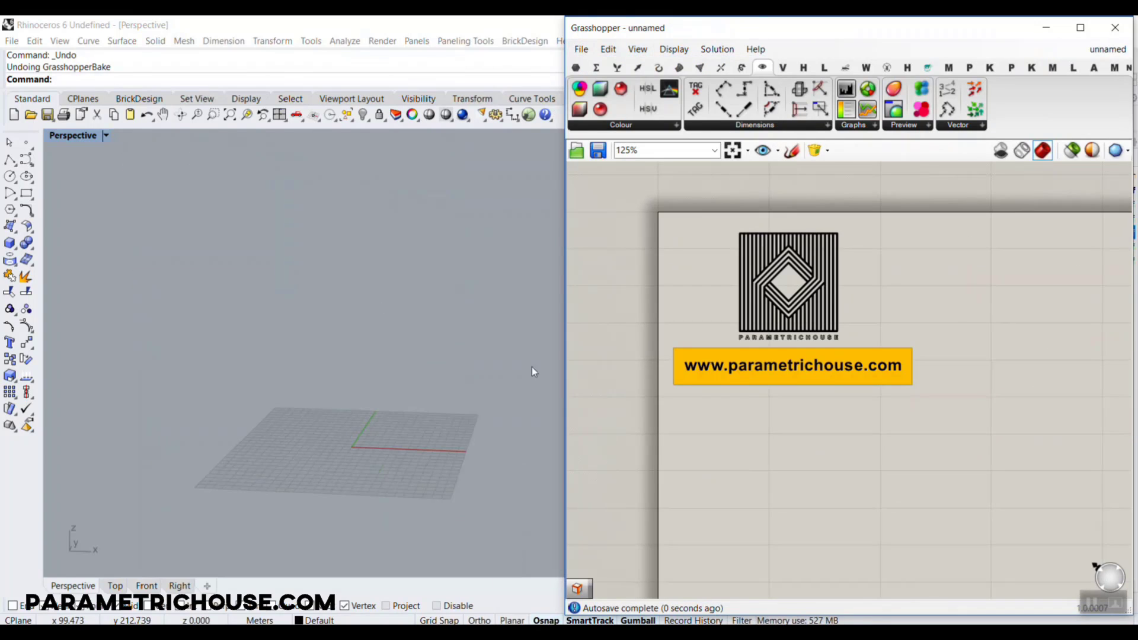
Draw a vertical rectangular plane surface about 109 m high, standing on the grid in Rhino's Perspective view
{"action": "right_click_drag", "start_coordinate": [654, 364], "coordinate": [664, 342]}
{"action": "right_click_drag", "start_coordinate": [388, 414], "coordinate": [317, 353]}
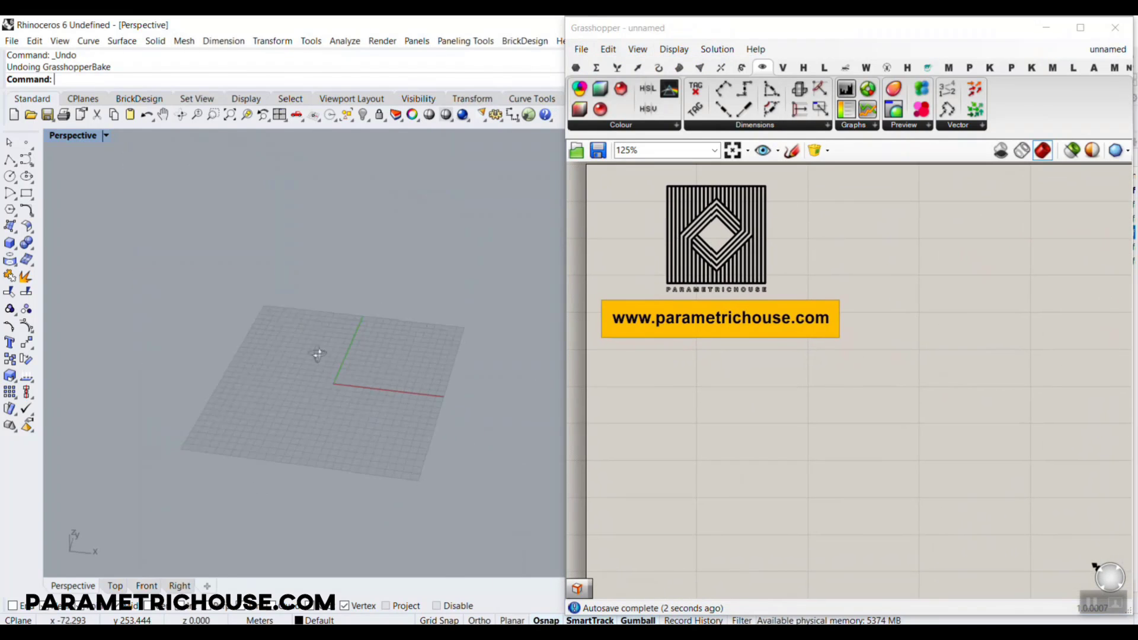
{"action": "scroll", "coordinate": [394, 337], "scroll_direction": "up", "scroll_amount": 5}
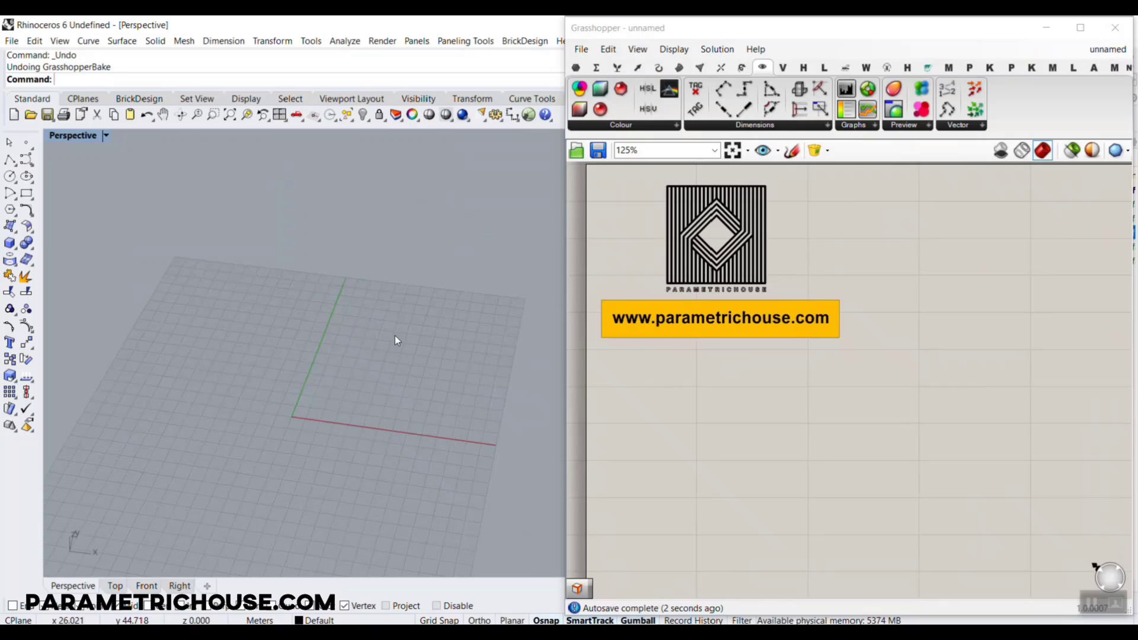
{"action": "left_click", "coordinate": [10, 230]}
{"action": "left_click", "coordinate": [127, 231]}
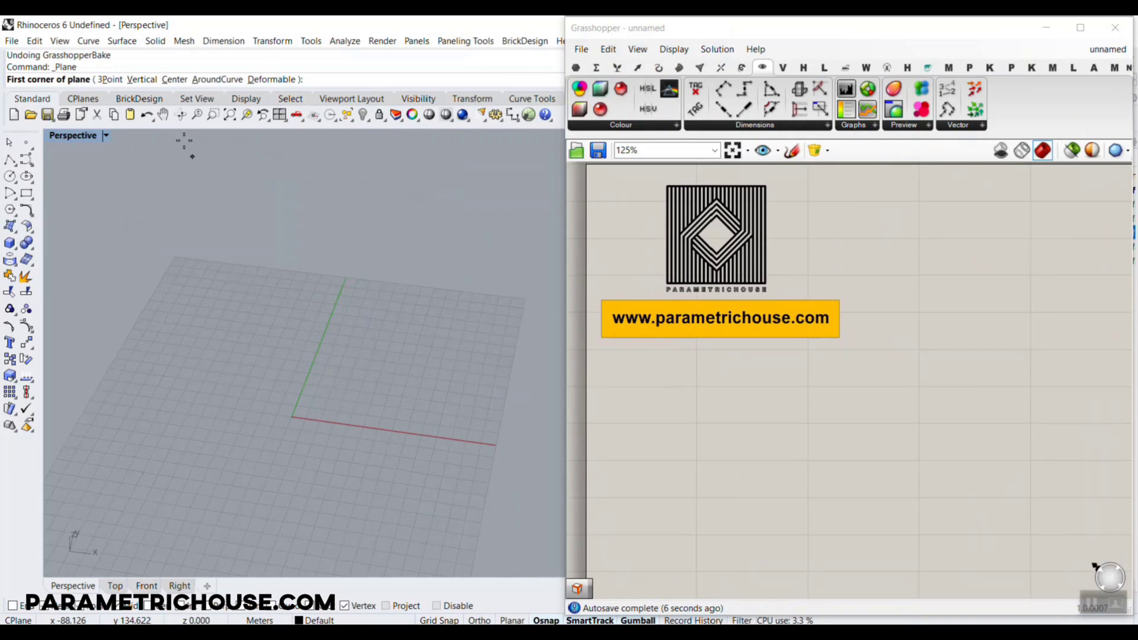
{"action": "left_click", "coordinate": [151, 83]}
{"action": "scroll", "coordinate": [229, 314], "scroll_direction": "down", "scroll_amount": 3}
{"action": "left_click", "coordinate": [211, 295]}
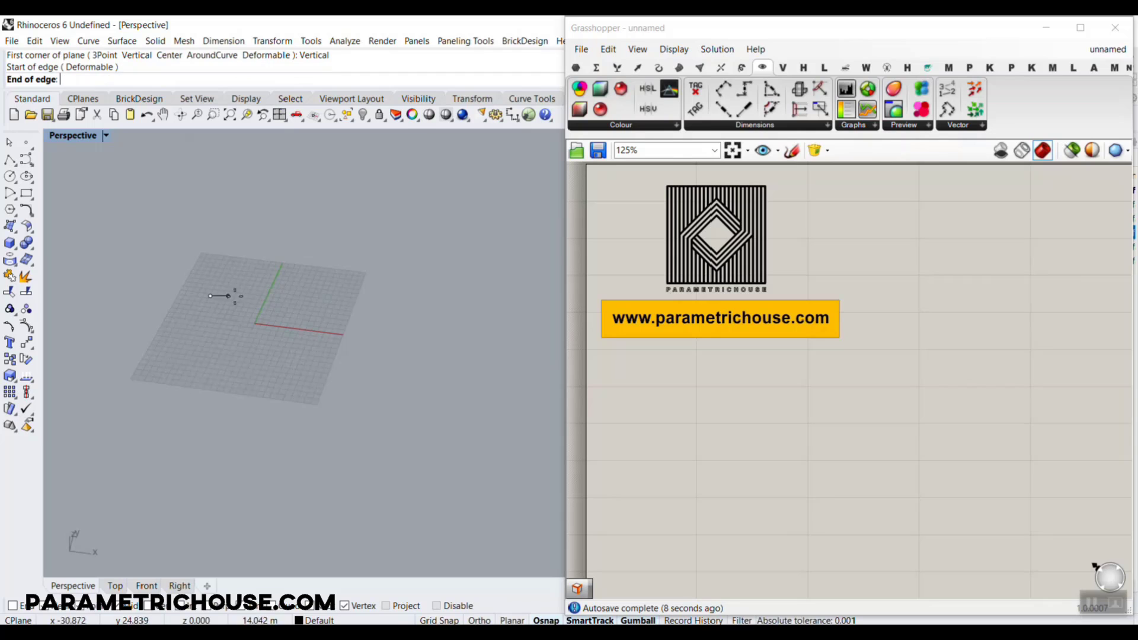
{"action": "left_click", "coordinate": [321, 309]}
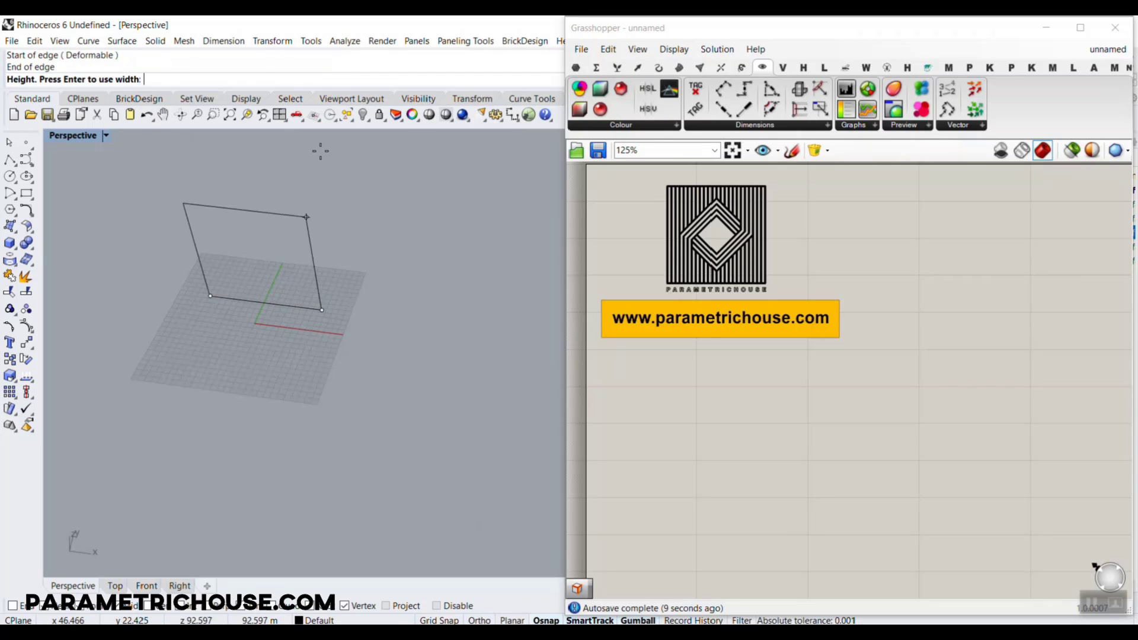
{"action": "left_click", "coordinate": [315, 196]}
{"action": "scroll", "coordinate": [232, 250], "scroll_direction": "up", "scroll_amount": 3}
{"action": "scroll", "coordinate": [246, 318], "scroll_direction": "down", "scroll_amount": 3}
{"action": "right_click_drag", "start_coordinate": [247, 318], "coordinate": [265, 211]}
{"action": "scroll", "coordinate": [265, 211], "scroll_direction": "up", "scroll_amount": 5}
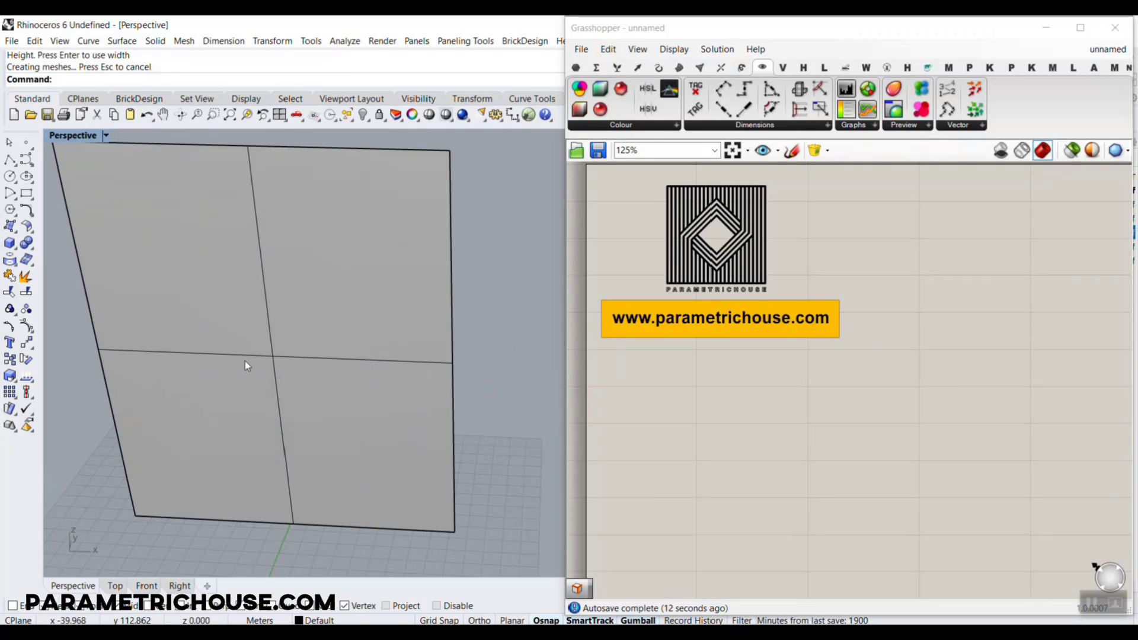
{"action": "right_click_drag", "start_coordinate": [245, 361], "coordinate": [282, 353], "text": "shift"}
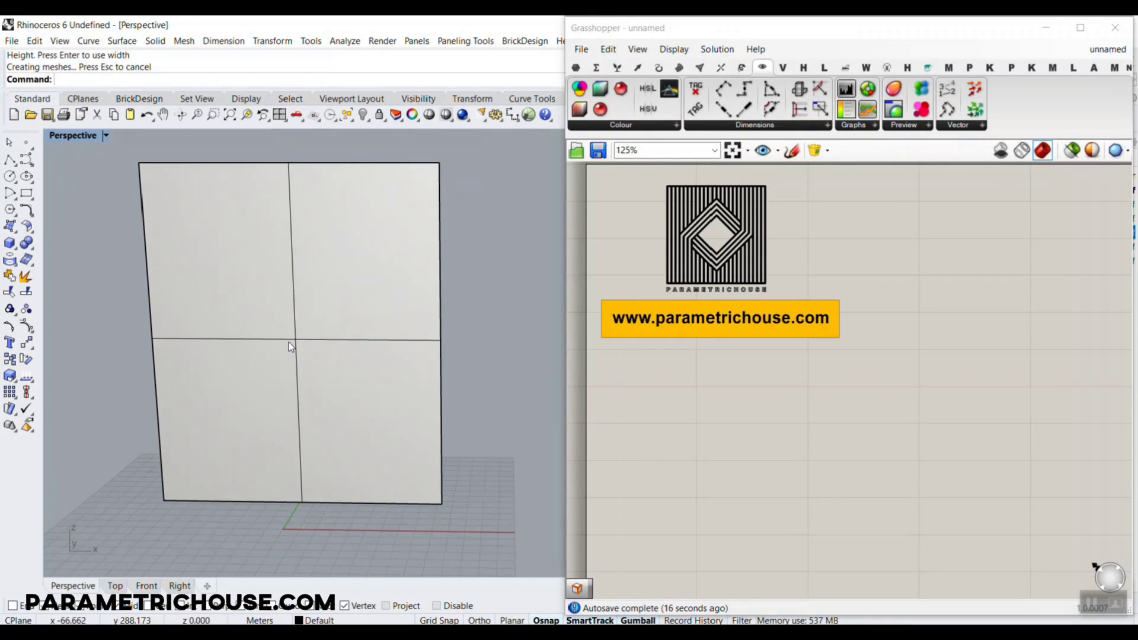
Place a Surface parameter on the Grasshopper canvas
{"action": "right_click_drag", "start_coordinate": [896, 350], "coordinate": [859, 330]}
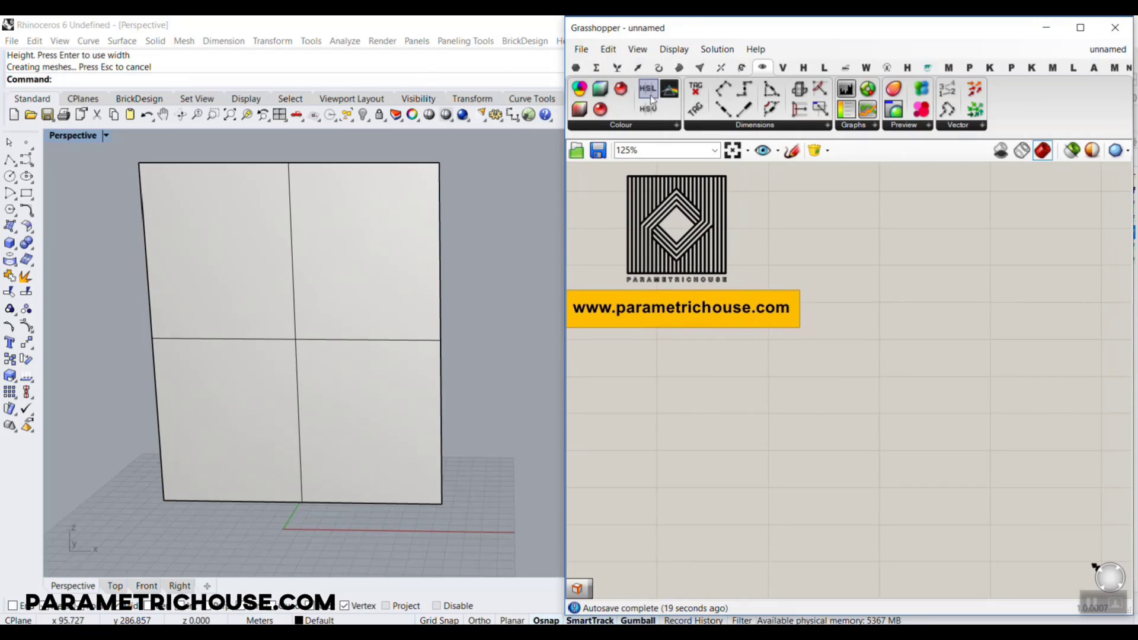
{"action": "left_click", "coordinate": [575, 67]}
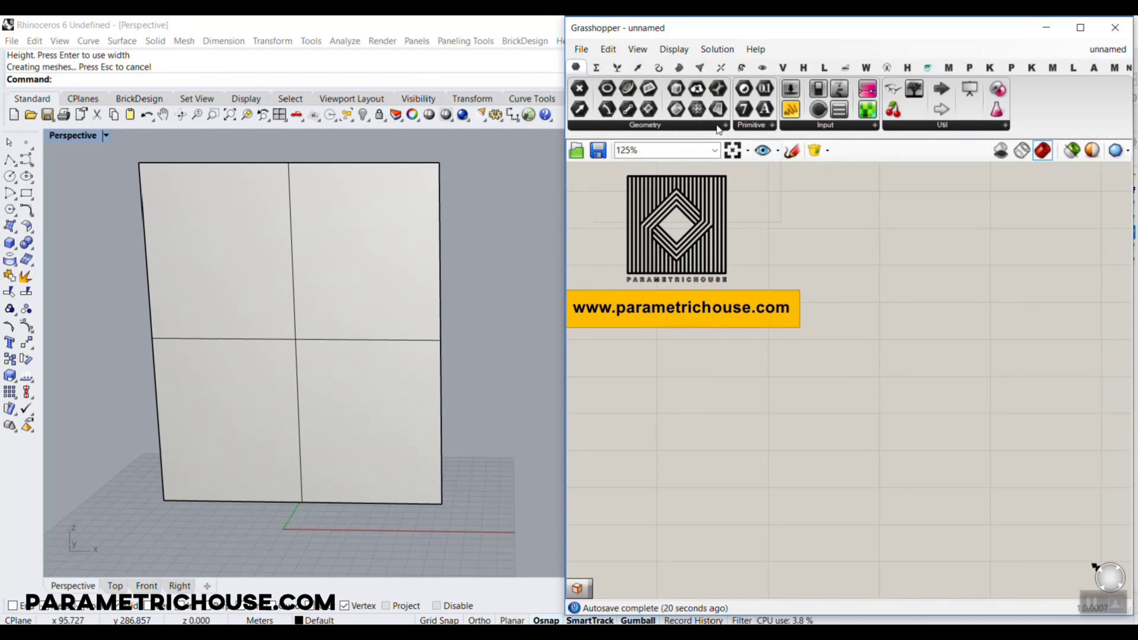
{"action": "left_click_drag", "start_coordinate": [720, 109], "coordinate": [957, 376]}
{"action": "scroll", "coordinate": [829, 374], "scroll_direction": "up", "scroll_amount": 3}
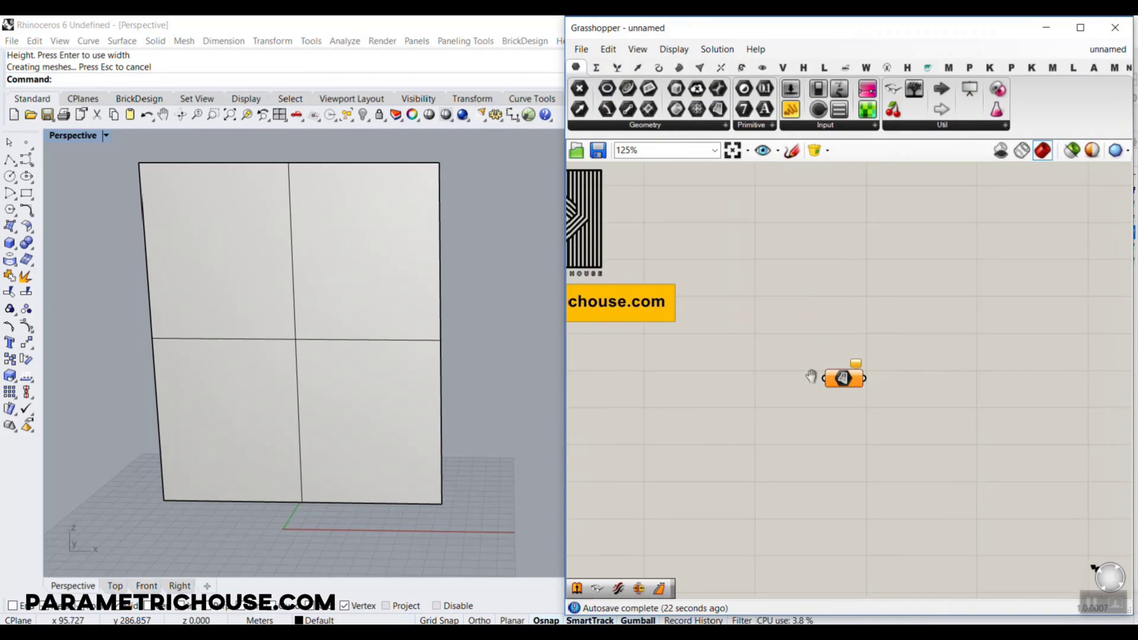
Reference the drawn plane as the Surface parameter's single surface and hide the original plane in Rhino
{"action": "right_click", "coordinate": [796, 319]}
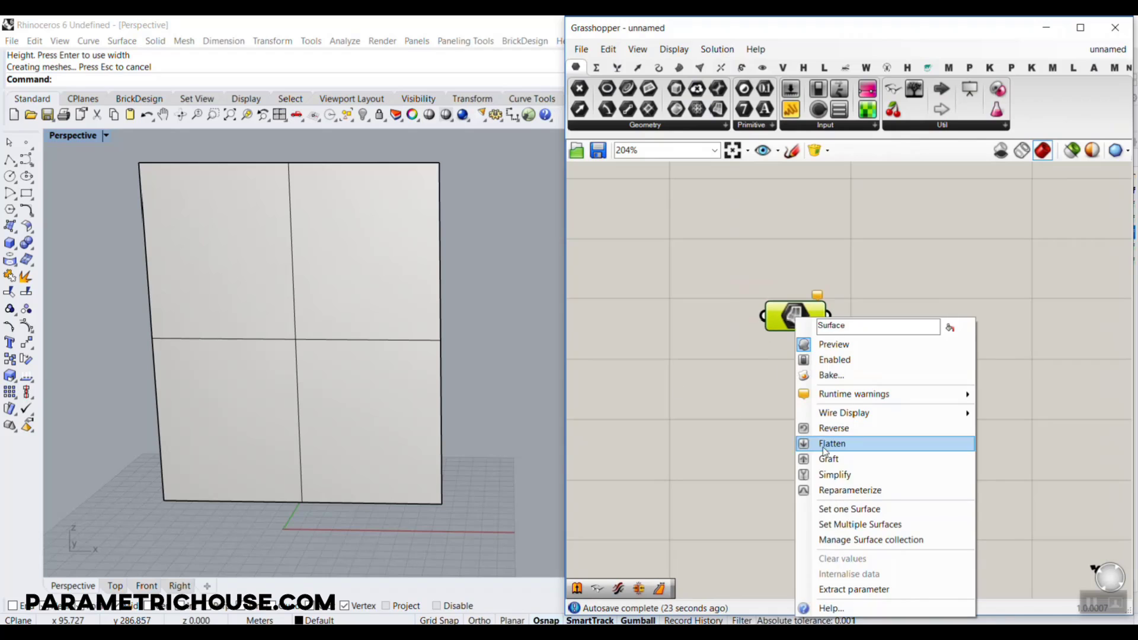
{"action": "left_click", "coordinate": [852, 508]}
{"action": "left_click", "coordinate": [360, 236]}
{"action": "left_click", "coordinate": [362, 115]}
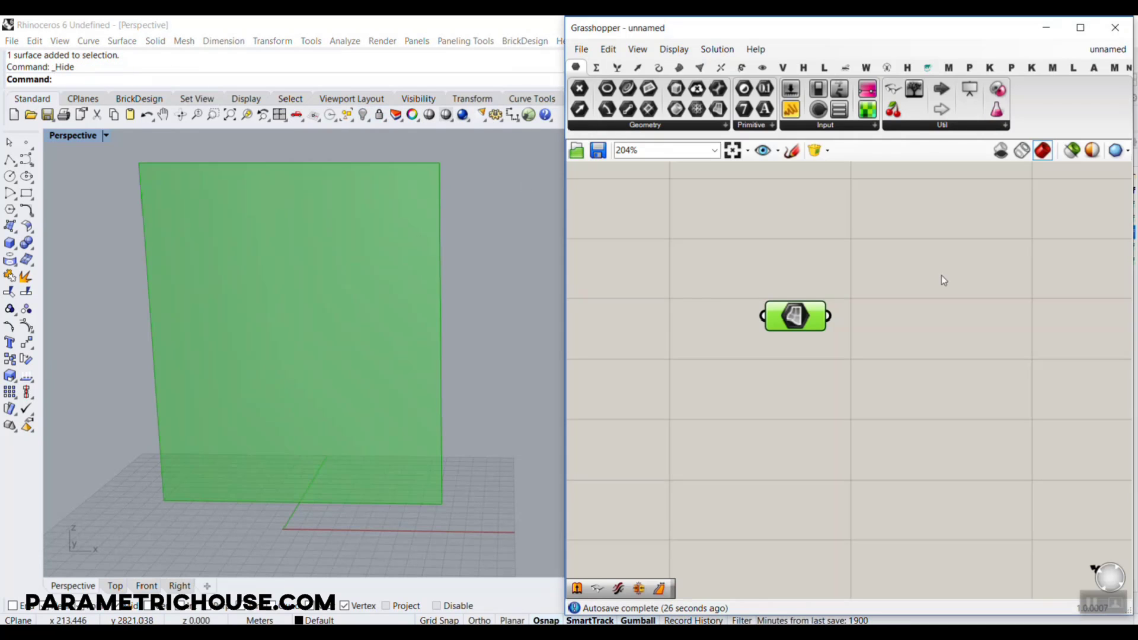
Add the component with the Exceptions and Active settings near the logo to display name labels above components
{"action": "left_click", "coordinate": [941, 275]}
{"action": "left_click", "coordinate": [893, 89]}
{"action": "scroll", "coordinate": [951, 334], "scroll_direction": "down", "scroll_amount": 3}
{"action": "left_click", "coordinate": [779, 210]}
{"action": "right_click_drag", "start_coordinate": [914, 325], "coordinate": [779, 311]}
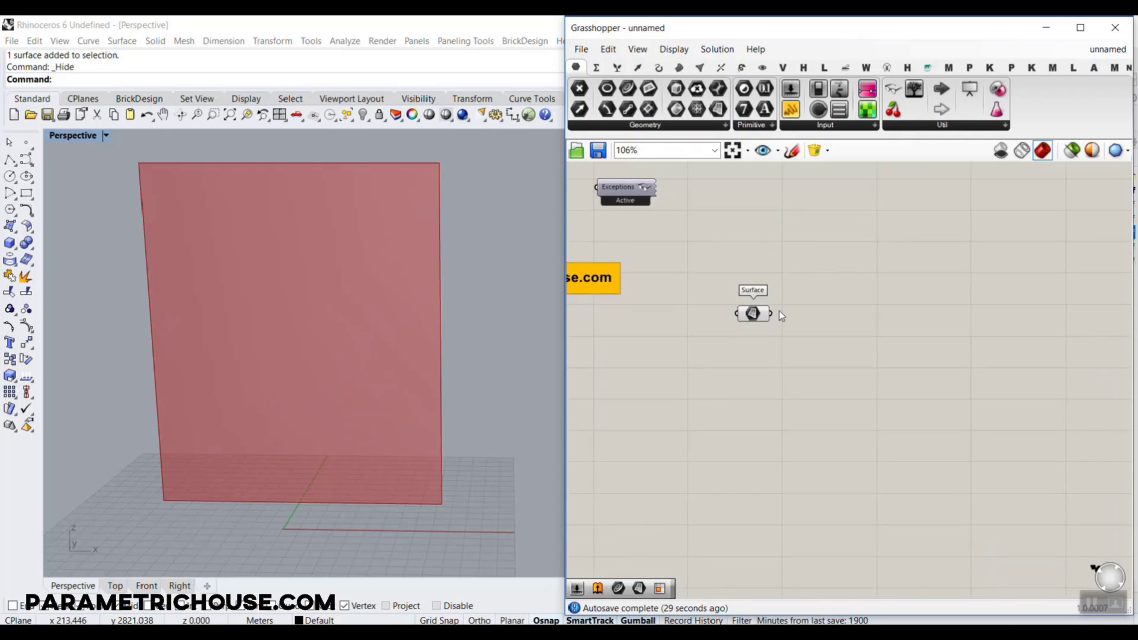
{"action": "scroll", "coordinate": [779, 310], "scroll_direction": "up", "scroll_amount": 3}
{"action": "left_click_drag", "start_coordinate": [734, 314], "coordinate": [687, 291]}
{"action": "left_click", "coordinate": [777, 355]}
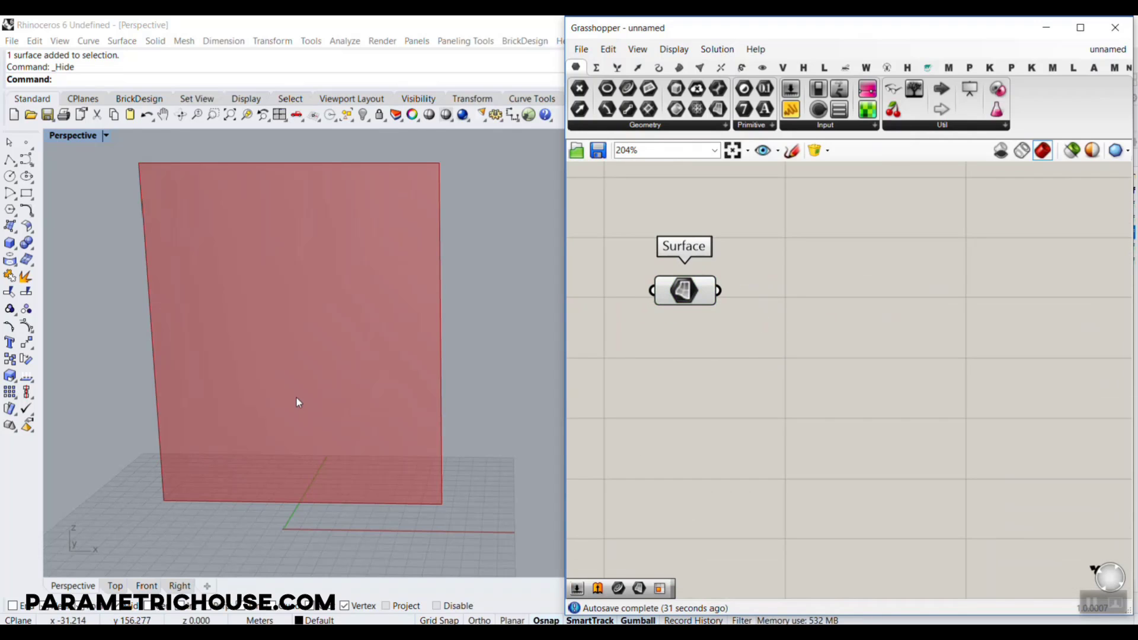
{"action": "right_click_drag", "start_coordinate": [297, 401], "coordinate": [297, 415]}
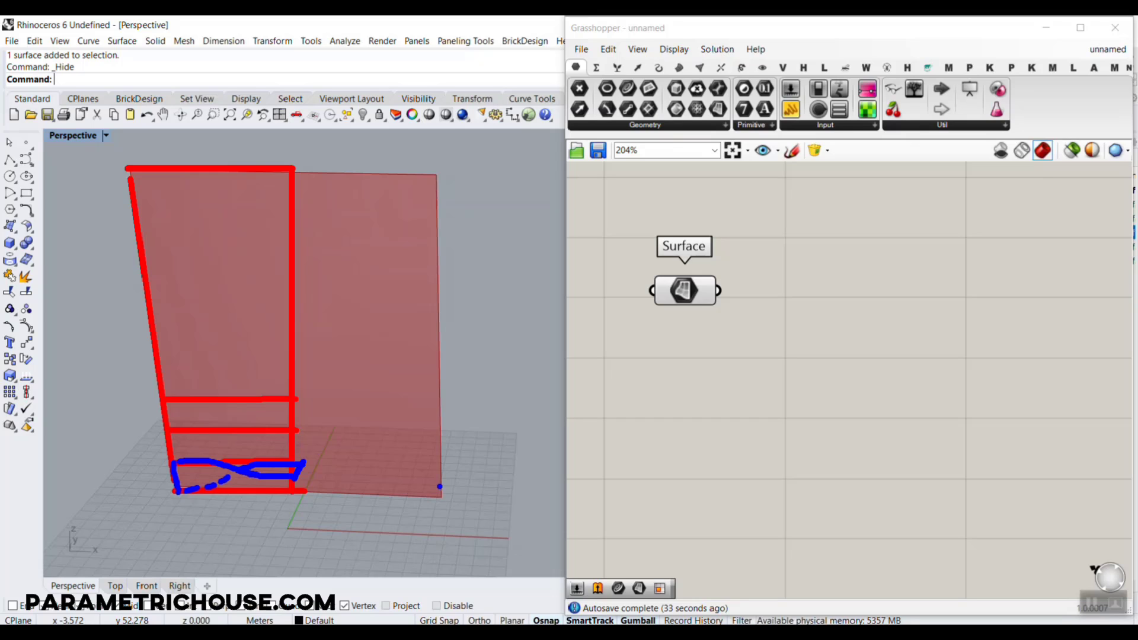
{"action": "key", "text": "Escape"}
Place an Isotrim component beside the Surface parameter
{"action": "right_click_drag", "start_coordinate": [735, 310], "coordinate": [728, 317]}
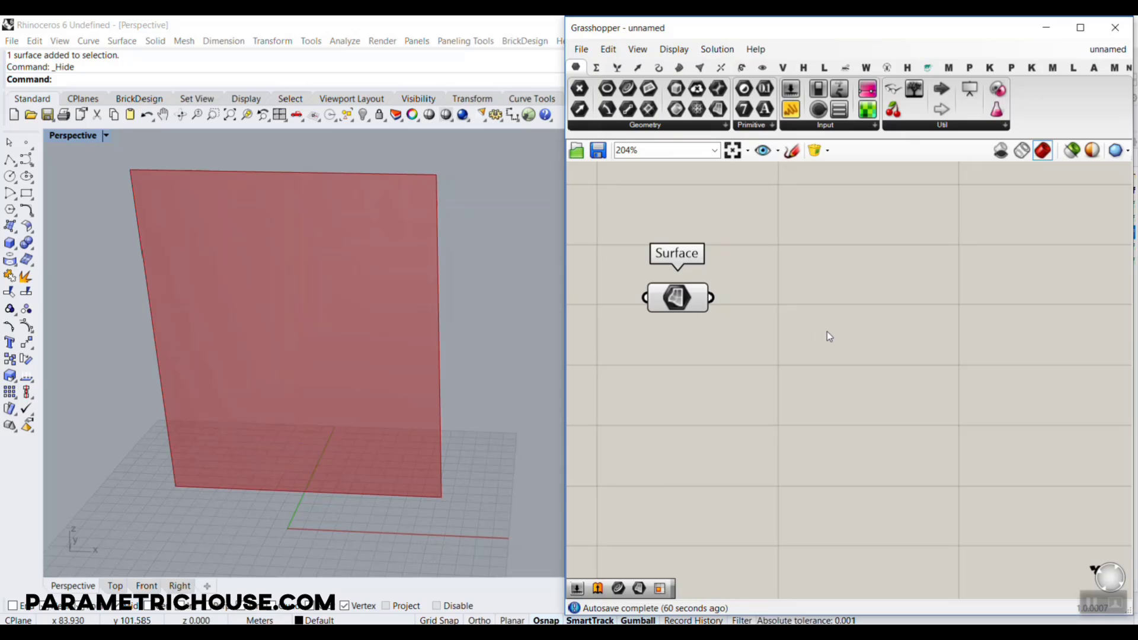
{"action": "left_click", "coordinate": [680, 67]}
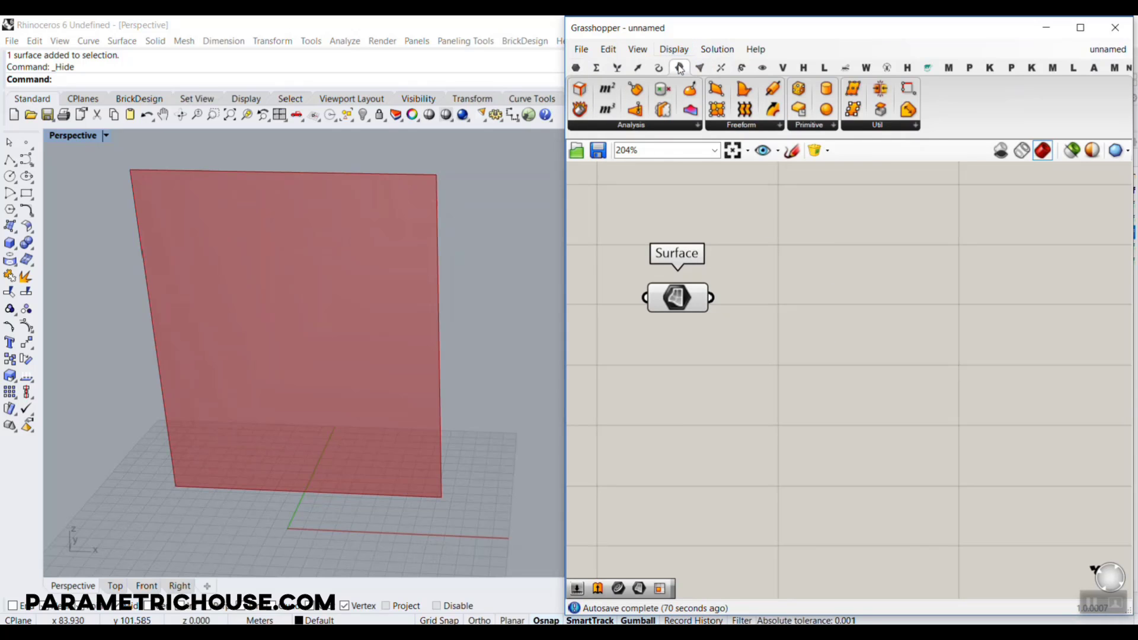
{"action": "left_click", "coordinate": [915, 125]}
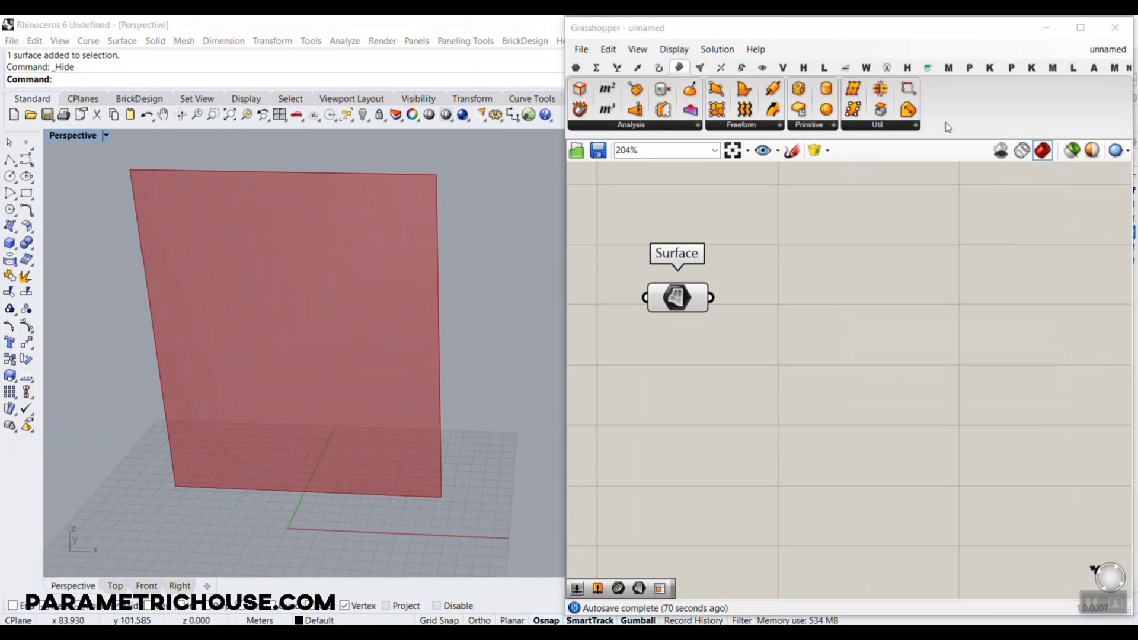
{"action": "left_click", "coordinate": [767, 75]}
{"action": "left_click_drag", "start_coordinate": [986, 178], "coordinate": [854, 309]}
{"action": "scroll", "coordinate": [826, 250], "scroll_direction": "up", "scroll_amount": 1}
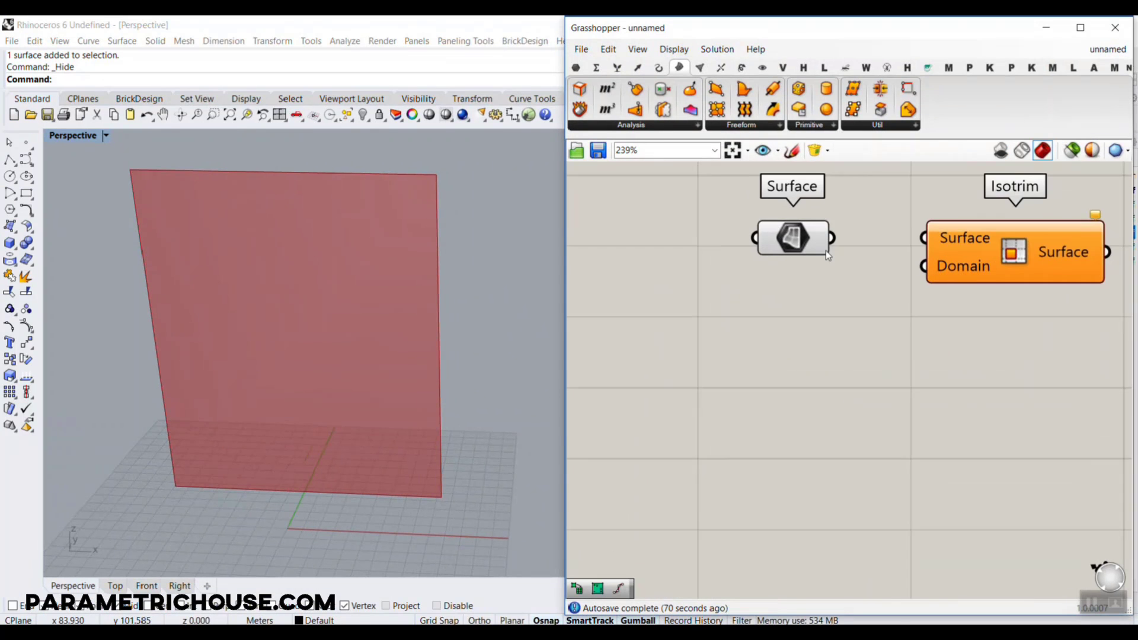
Connect the Surface parameter to Isotrim's Surface input and space the two components further apart
{"action": "left_click_drag", "start_coordinate": [832, 238], "coordinate": [924, 238]}
{"action": "right_click_drag", "start_coordinate": [966, 293], "coordinate": [841, 322]}
{"action": "left_click_drag", "start_coordinate": [867, 270], "coordinate": [959, 318]}
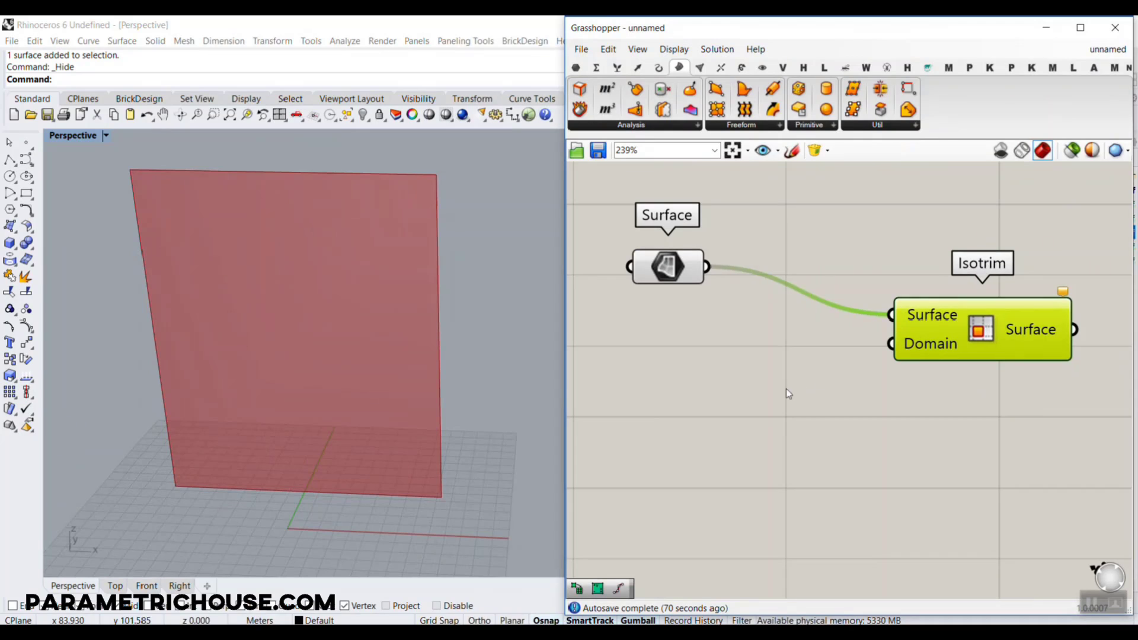
{"action": "left_click", "coordinate": [786, 389]}
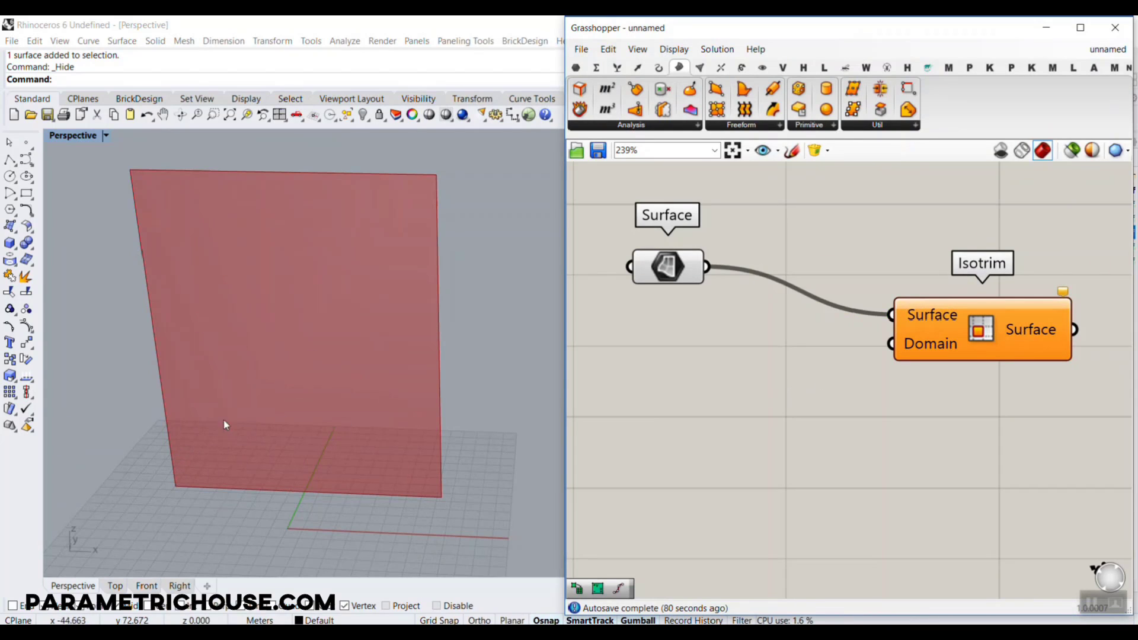
Place a Divide Domain² component below the wire between the Surface parameter and Isotrim
{"action": "double_click", "coordinate": [750, 367]}
{"action": "type", "text": "divi"}
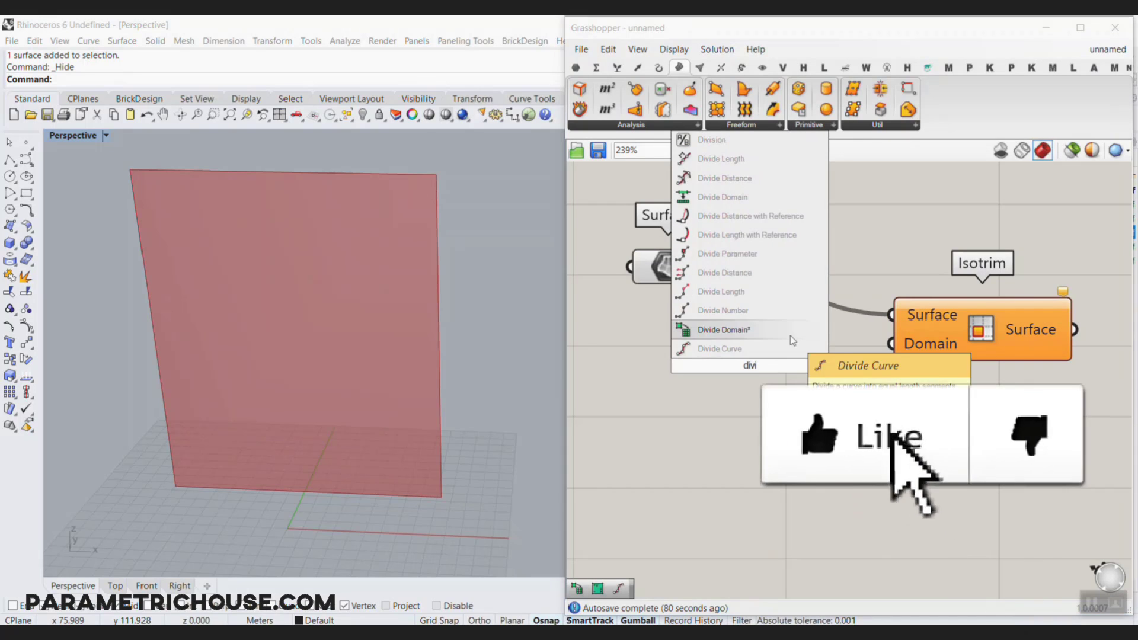
{"action": "left_click", "coordinate": [784, 333]}
{"action": "left_click_drag", "start_coordinate": [733, 371], "coordinate": [775, 433]}
{"action": "right_click_drag", "start_coordinate": [919, 382], "coordinate": [794, 389]}
{"action": "left_click_drag", "start_coordinate": [822, 340], "coordinate": [910, 309]}
{"action": "right_click_drag", "start_coordinate": [728, 360], "coordinate": [951, 334]}
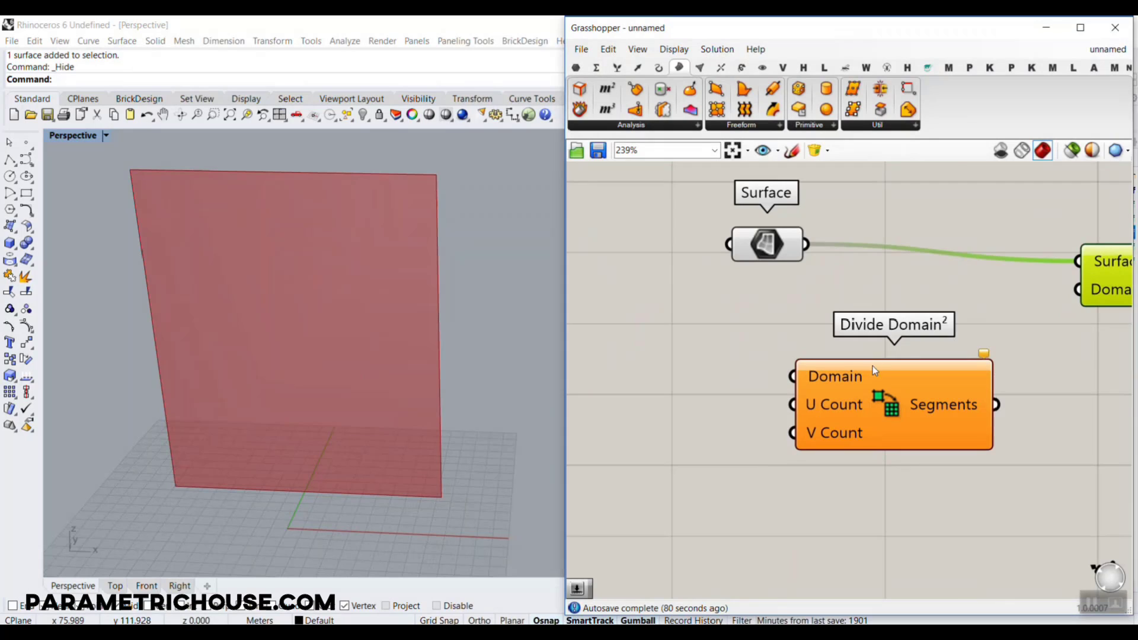
Feed the Surface parameter into Divide Domain²'s Domain input and its Segments output into Isotrim's Domain input
{"action": "right_click_drag", "start_coordinate": [873, 365], "coordinate": [731, 384]}
{"action": "left_click_drag", "start_coordinate": [664, 264], "coordinate": [679, 397]}
{"action": "left_click_drag", "start_coordinate": [854, 424], "coordinate": [965, 308]}
{"action": "right_click_drag", "start_coordinate": [745, 331], "coordinate": [928, 296]}
Turn off the preview of the Surface parameter
{"action": "scroll", "coordinate": [823, 232], "scroll_direction": "down", "scroll_amount": 1}
{"action": "right_click_drag", "start_coordinate": [822, 232], "coordinate": [703, 256]}
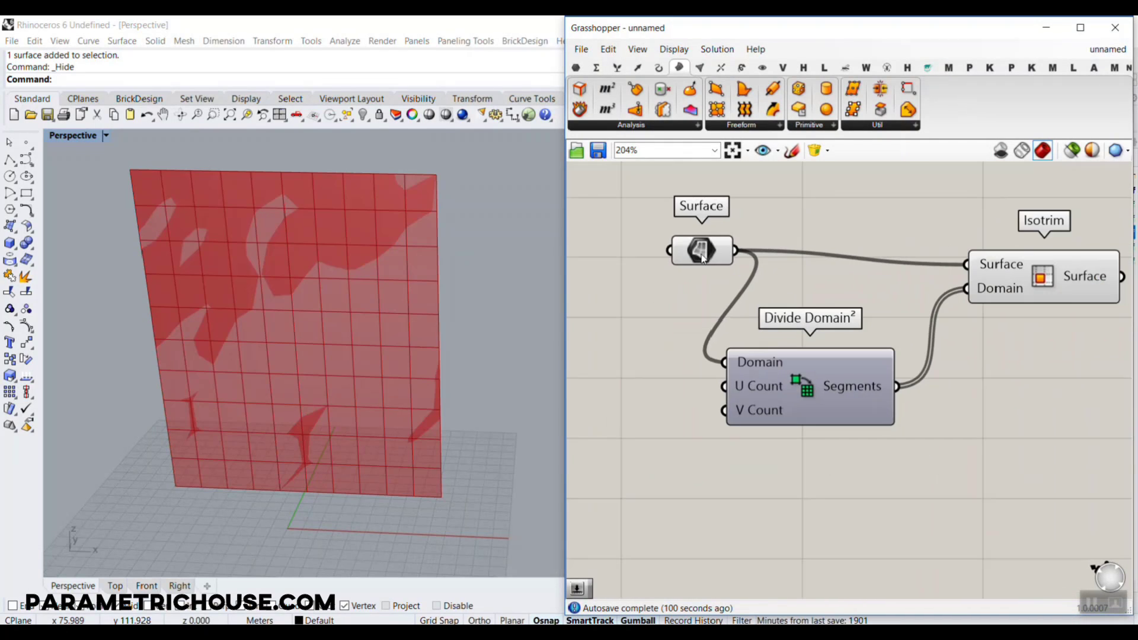
{"action": "right_click", "coordinate": [704, 249]}
{"action": "left_click", "coordinate": [736, 270]}
{"action": "mouse_move", "coordinate": [704, 251]}
{"action": "left_mouse_down"}
{"action": "mouse_move", "coordinate": [635, 257]}
{"action": "mouse_move", "coordinate": [966, 256]}
{"action": "mouse_move", "coordinate": [943, 272]}
{"action": "left_mouse_up"}
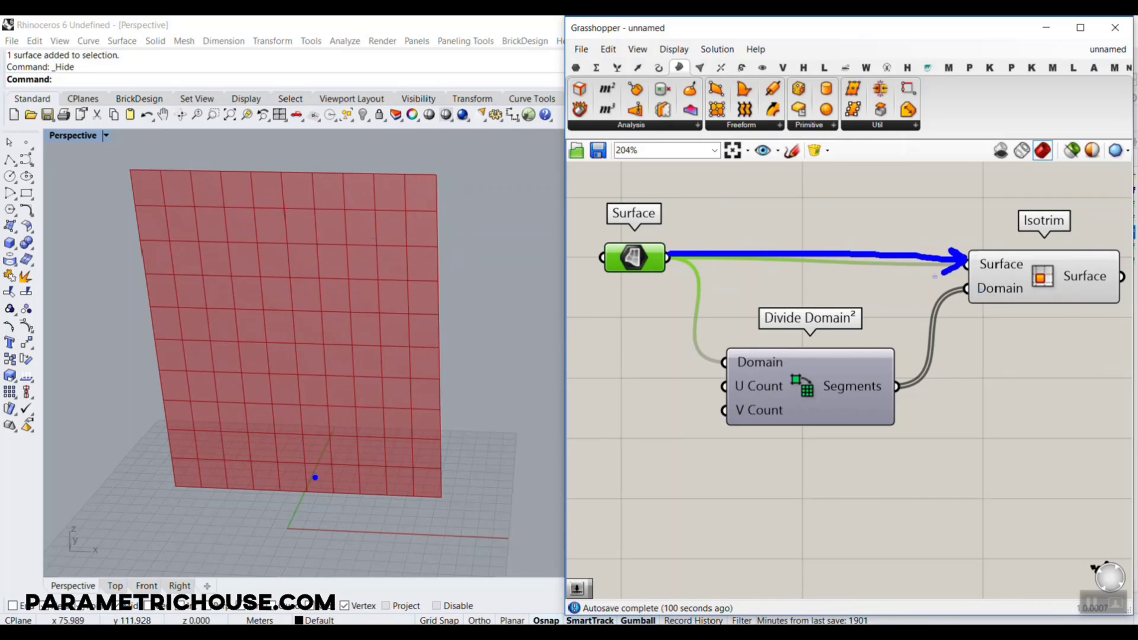
{"action": "left_click_drag", "start_coordinate": [269, 396], "coordinate": [307, 399]}
{"action": "left_click_drag", "start_coordinate": [268, 430], "coordinate": [313, 431]}
{"action": "left_click_drag", "start_coordinate": [303, 390], "coordinate": [307, 431]}
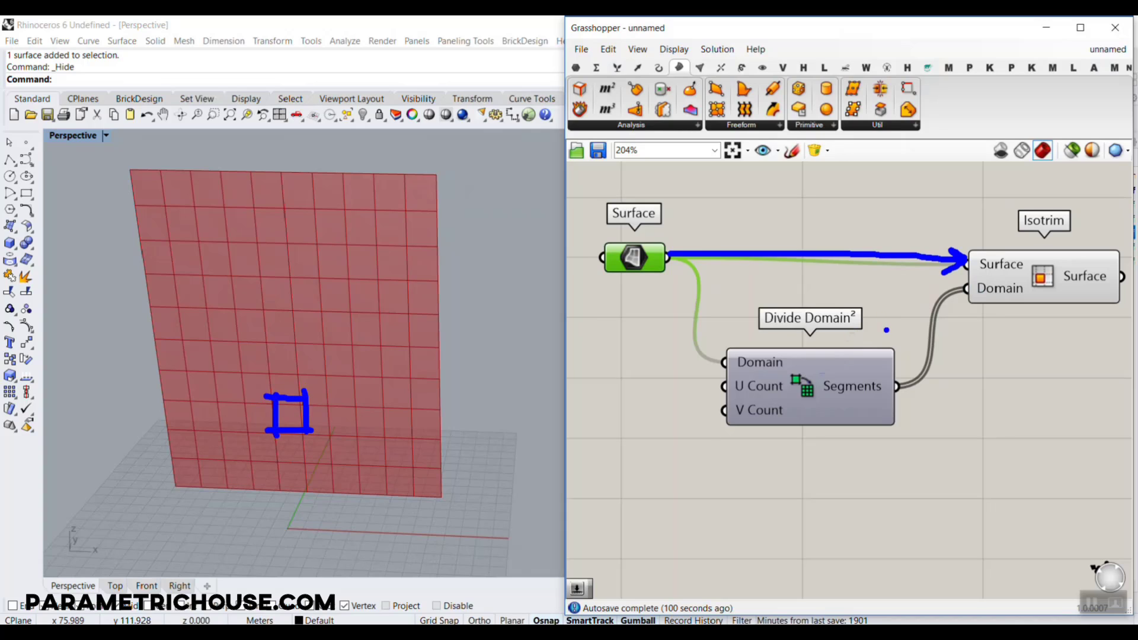
{"action": "mouse_move", "coordinate": [885, 317]}
{"action": "left_mouse_down"}
{"action": "mouse_move", "coordinate": [688, 373]}
{"action": "mouse_move", "coordinate": [877, 284]}
{"action": "left_mouse_up"}
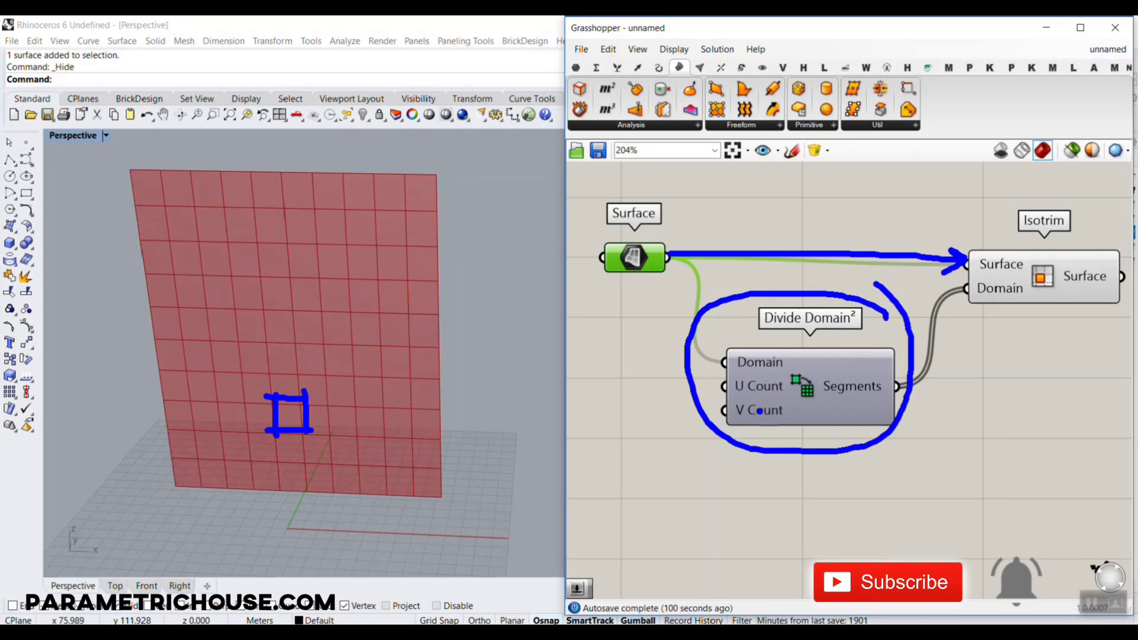
Add a number slider with the value 1 and connect it to Divide Domain²'s U Count input
{"action": "right_click_drag", "start_coordinate": [713, 276], "coordinate": [810, 281]}
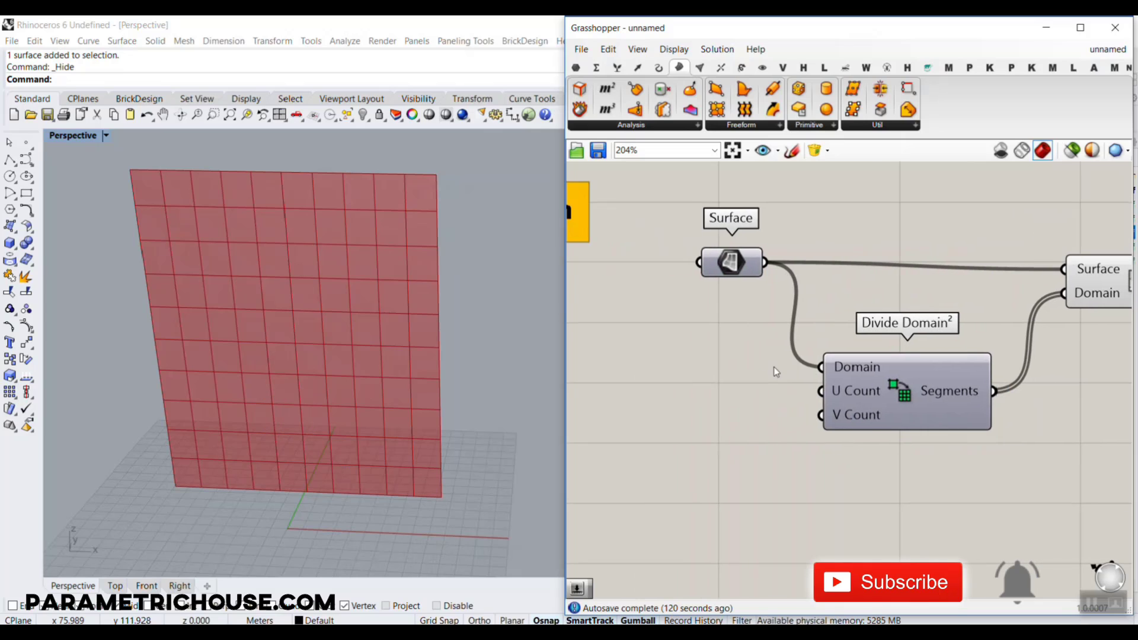
{"action": "double_click", "coordinate": [676, 385]}
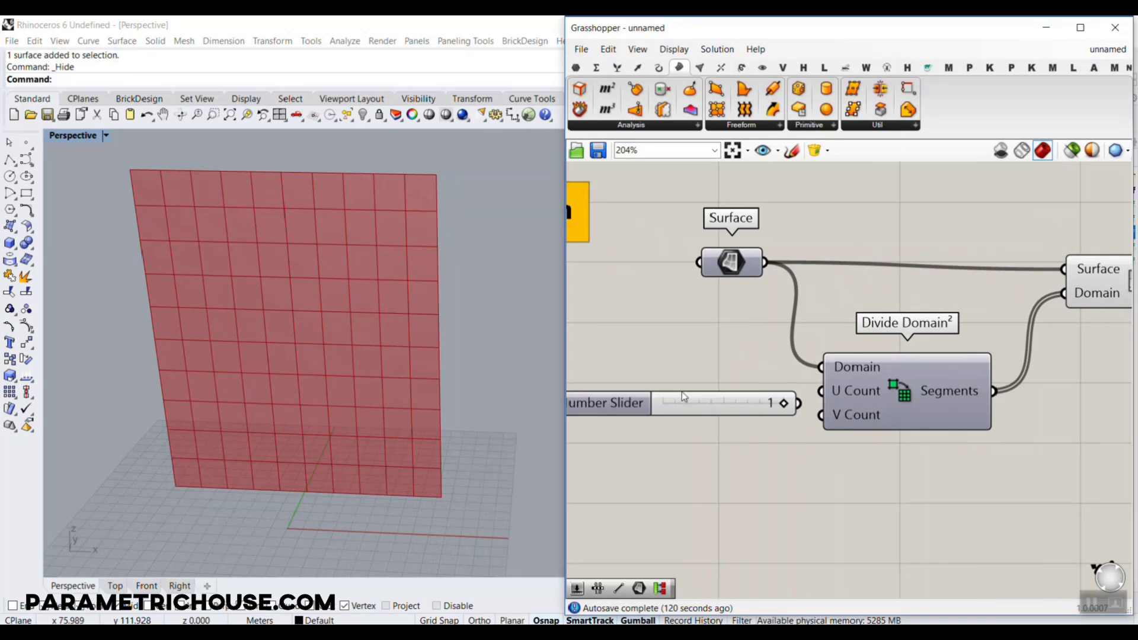
{"action": "left_click_drag", "start_coordinate": [799, 403], "coordinate": [820, 390]}
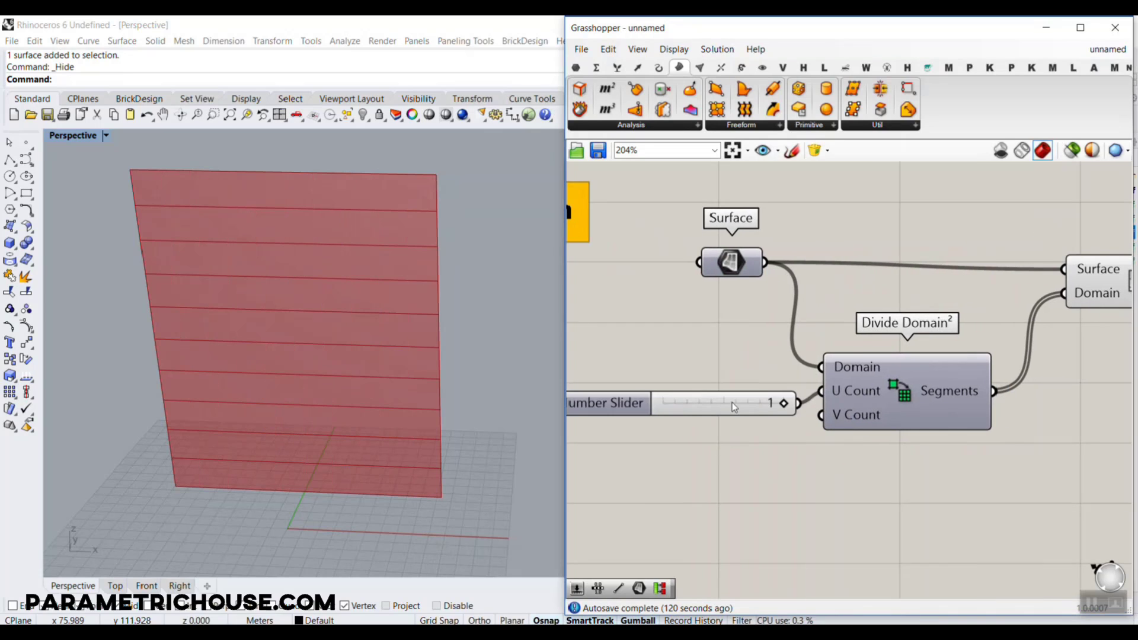
{"action": "left_click_drag", "start_coordinate": [732, 404], "coordinate": [726, 381]}
Create a number slider from the value 12, connect it to Divide Domain²'s V Count input and set it to 13
{"action": "double_click", "coordinate": [684, 424]}
{"action": "type", "text": "12"}
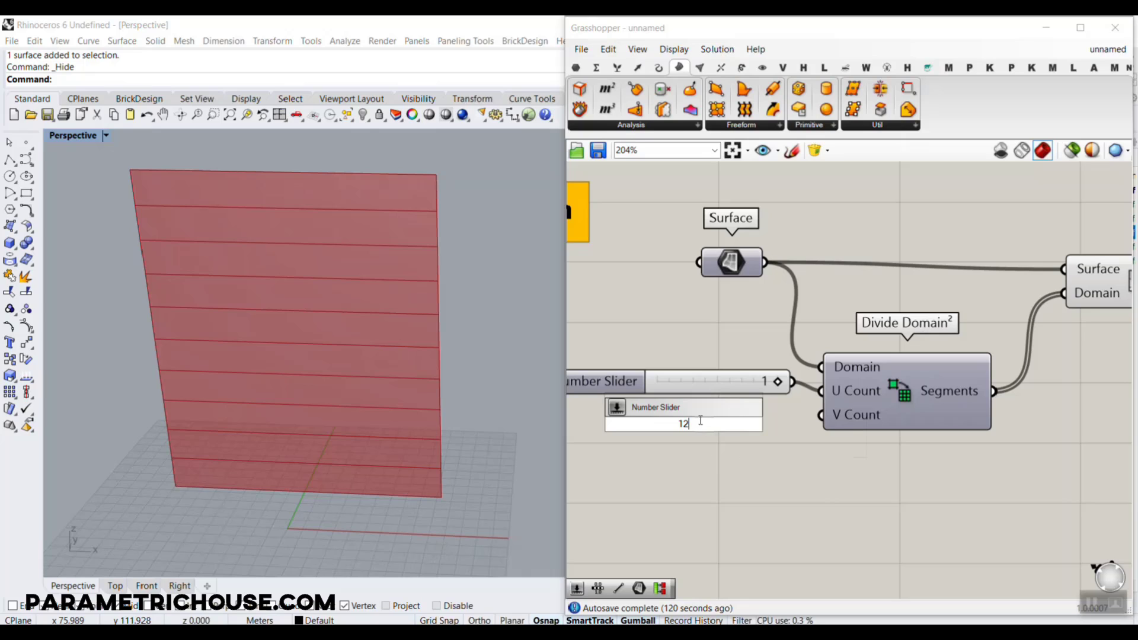
{"action": "key", "text": "Return"}
{"action": "left_click_drag", "start_coordinate": [809, 423], "coordinate": [821, 415]}
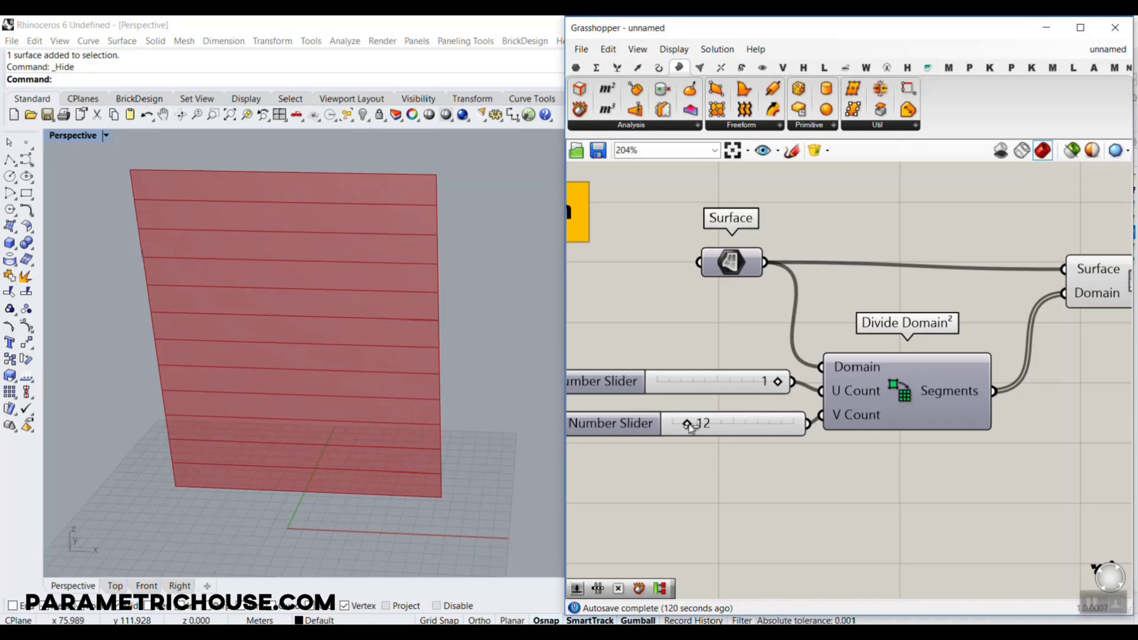
{"action": "left_click_drag", "start_coordinate": [688, 425], "coordinate": [690, 425]}
Unhide the original plane in Rhino, narrow its width with the gumball scale handle, and hide it again
{"action": "scroll", "coordinate": [367, 406], "scroll_direction": "down", "scroll_amount": 4}
{"action": "right_click_drag", "start_coordinate": [368, 406], "coordinate": [334, 357]}
{"action": "scroll", "coordinate": [348, 340], "scroll_direction": "up", "scroll_amount": 4}
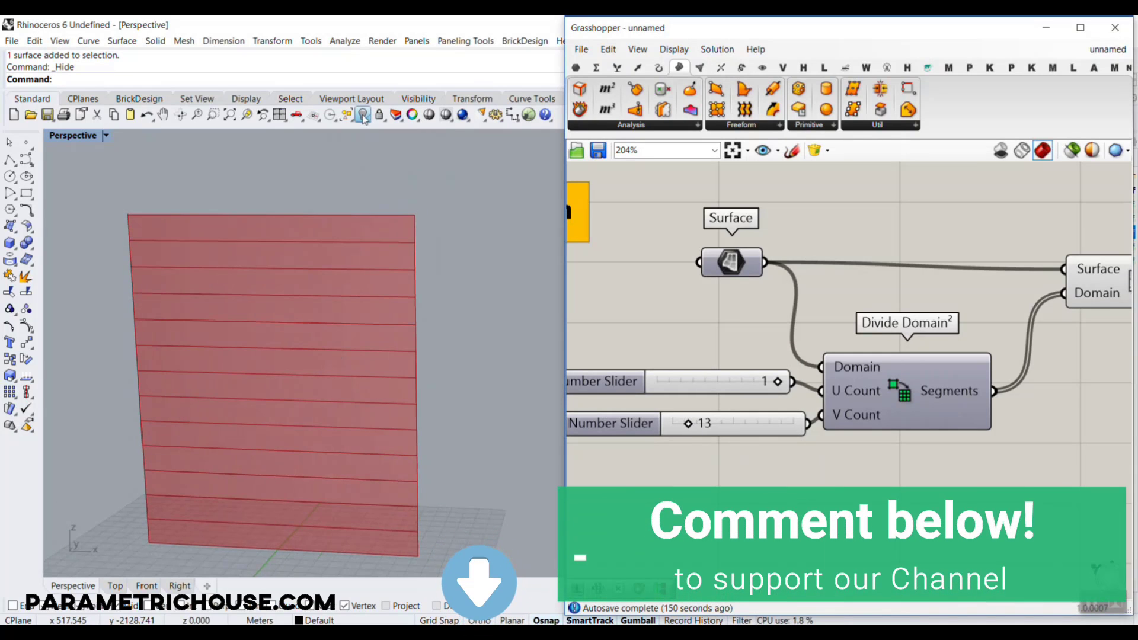
{"action": "right_click", "coordinate": [363, 115]}
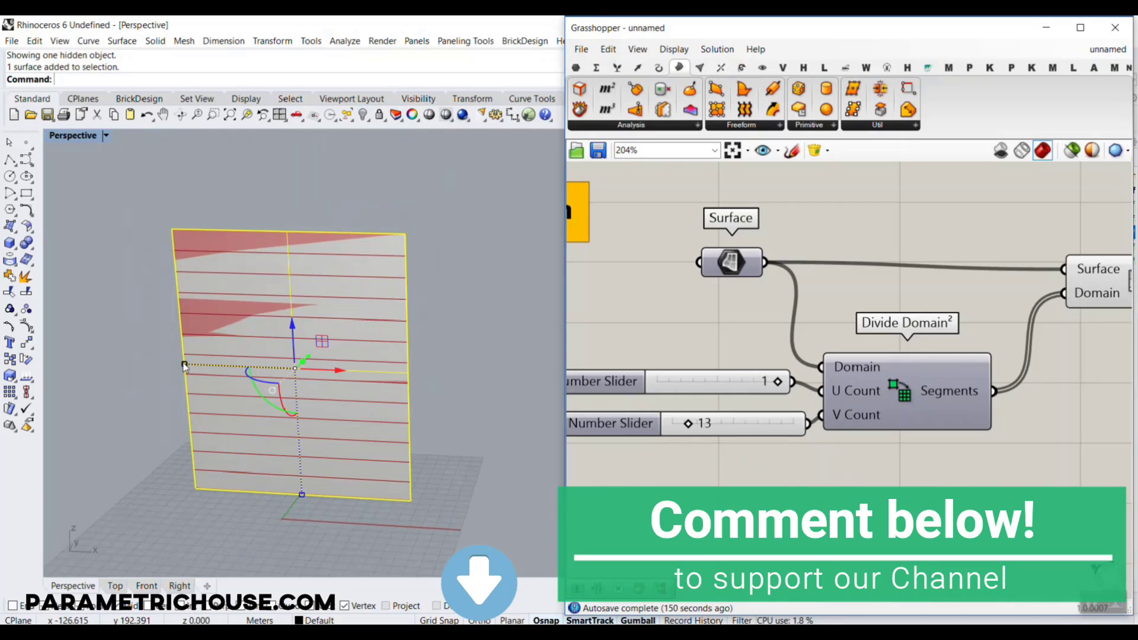
{"action": "left_click_drag", "start_coordinate": [184, 364], "coordinate": [219, 368]}
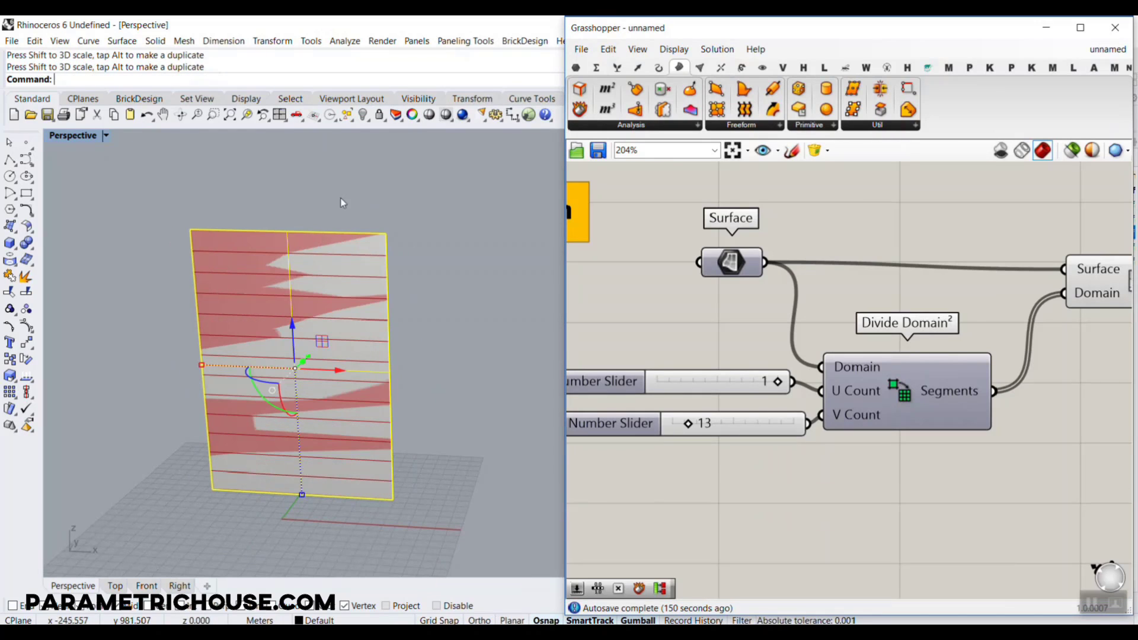
{"action": "left_click", "coordinate": [362, 114]}
Examine the horizontal strips produced by Isotrim in the Perspective viewport with the component selected
{"action": "scroll", "coordinate": [280, 344], "scroll_direction": "down", "scroll_amount": 4}
{"action": "right_click_drag", "start_coordinate": [953, 264], "coordinate": [651, 288]}
{"action": "scroll", "coordinate": [651, 288], "scroll_direction": "down", "scroll_amount": 3}
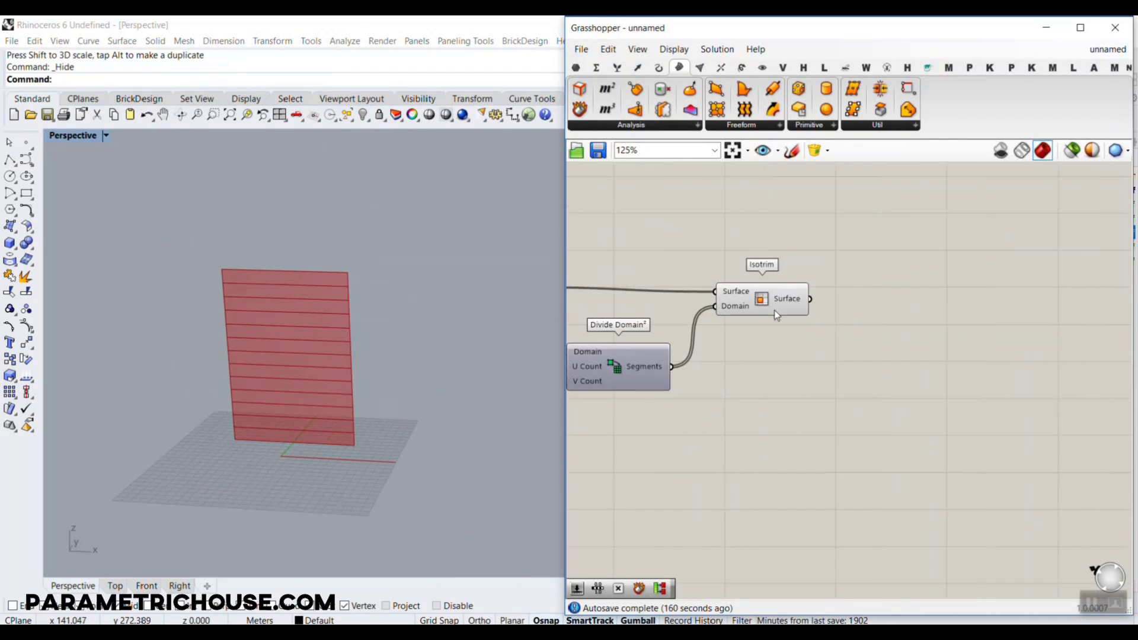
{"action": "scroll", "coordinate": [774, 310], "scroll_direction": "up", "scroll_amount": 2}
{"action": "scroll", "coordinate": [314, 406], "scroll_direction": "up", "scroll_amount": 4}
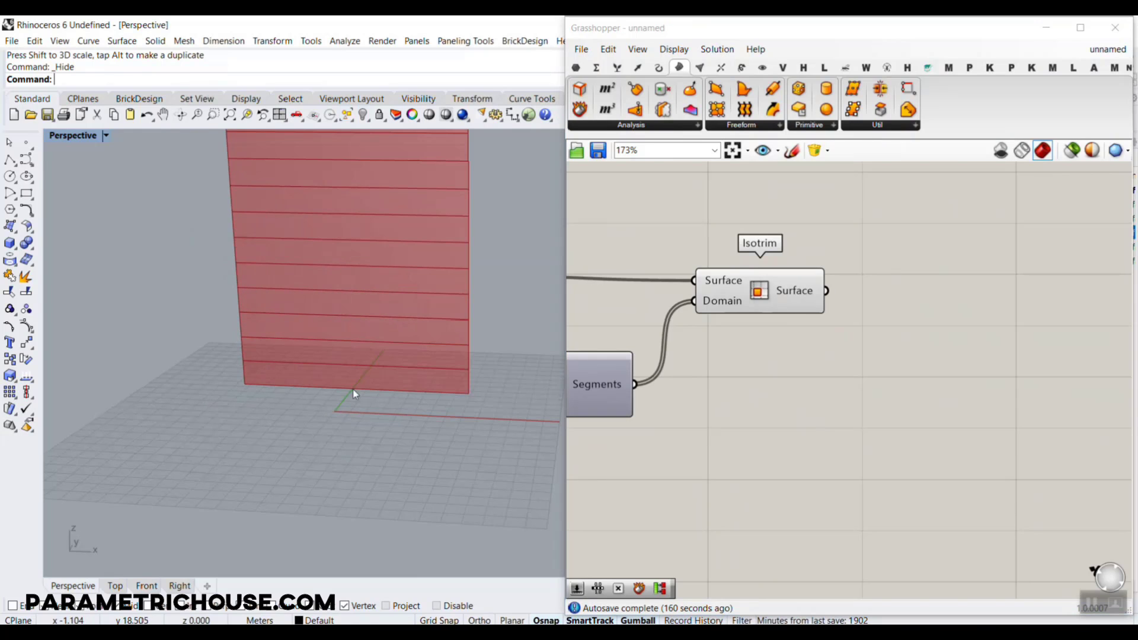
{"action": "right_click_drag", "start_coordinate": [386, 338], "coordinate": [350, 431], "text": "shift"}
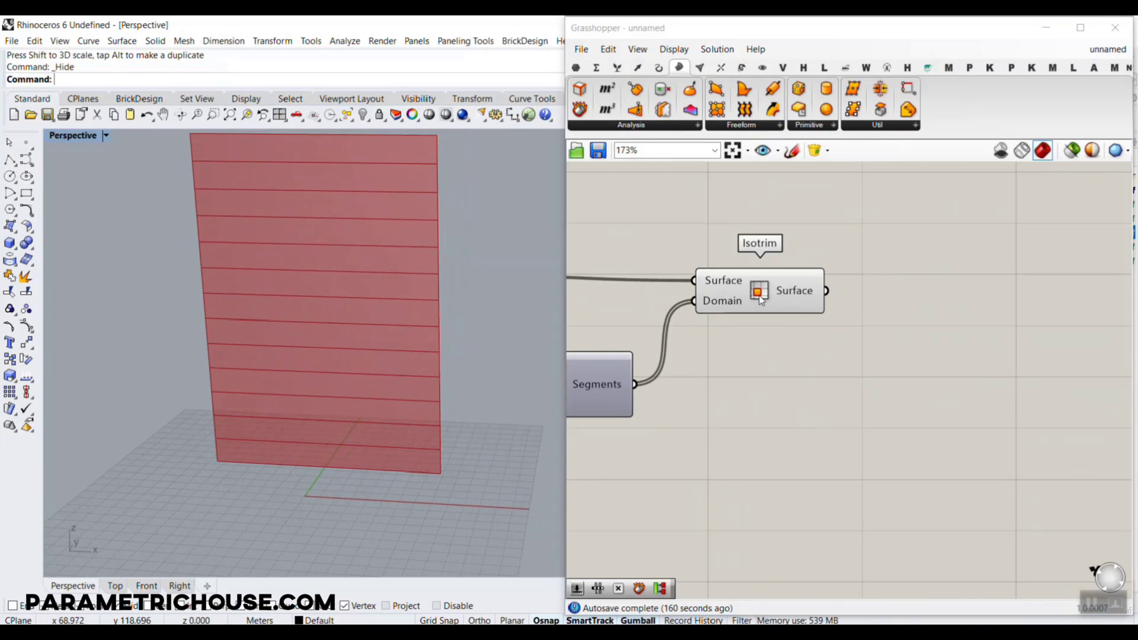
{"action": "left_click_drag", "start_coordinate": [799, 270], "coordinate": [801, 309]}
{"action": "right_click_drag", "start_coordinate": [295, 340], "coordinate": [296, 344]}
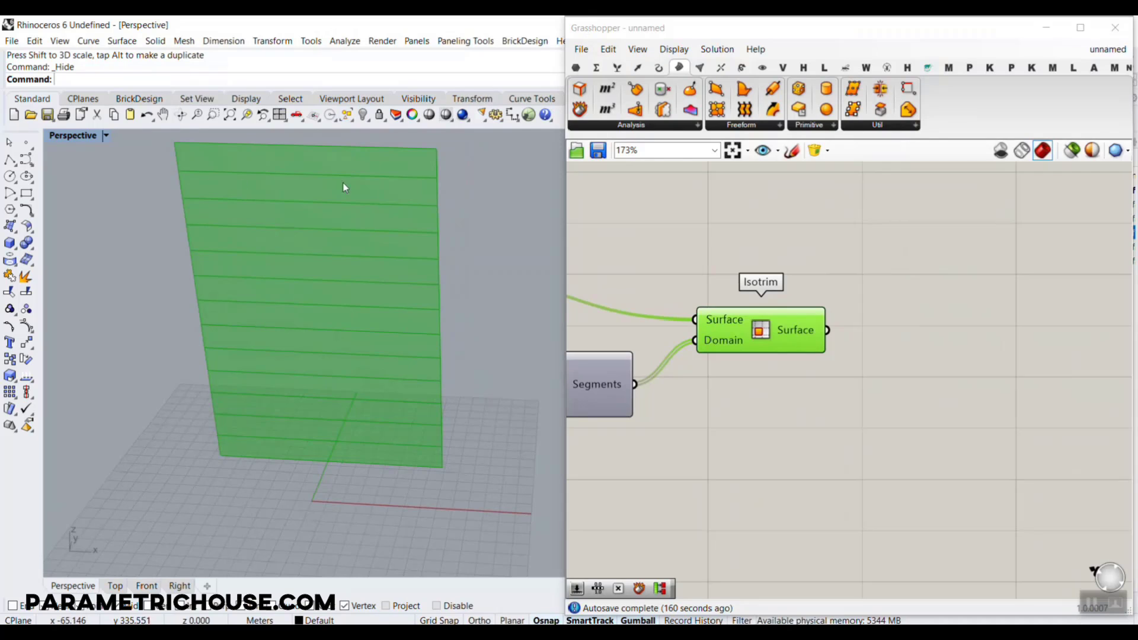
Bring up the Transform components and locate Twist in the Morph group
{"action": "right_click_drag", "start_coordinate": [1001, 228], "coordinate": [915, 288]}
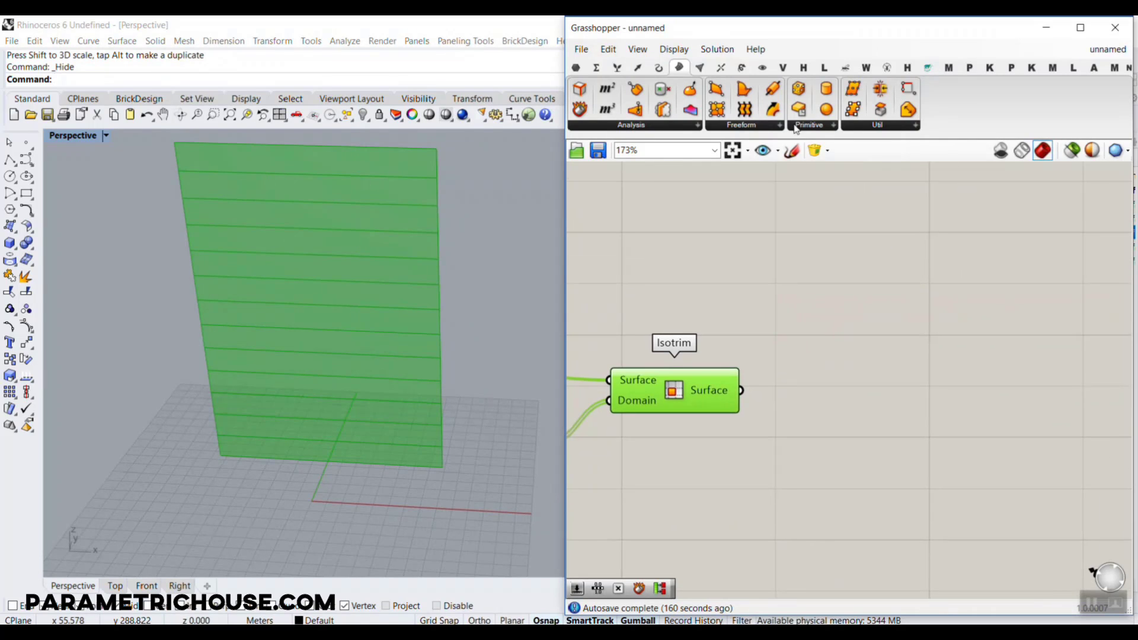
{"action": "left_click", "coordinate": [742, 67]}
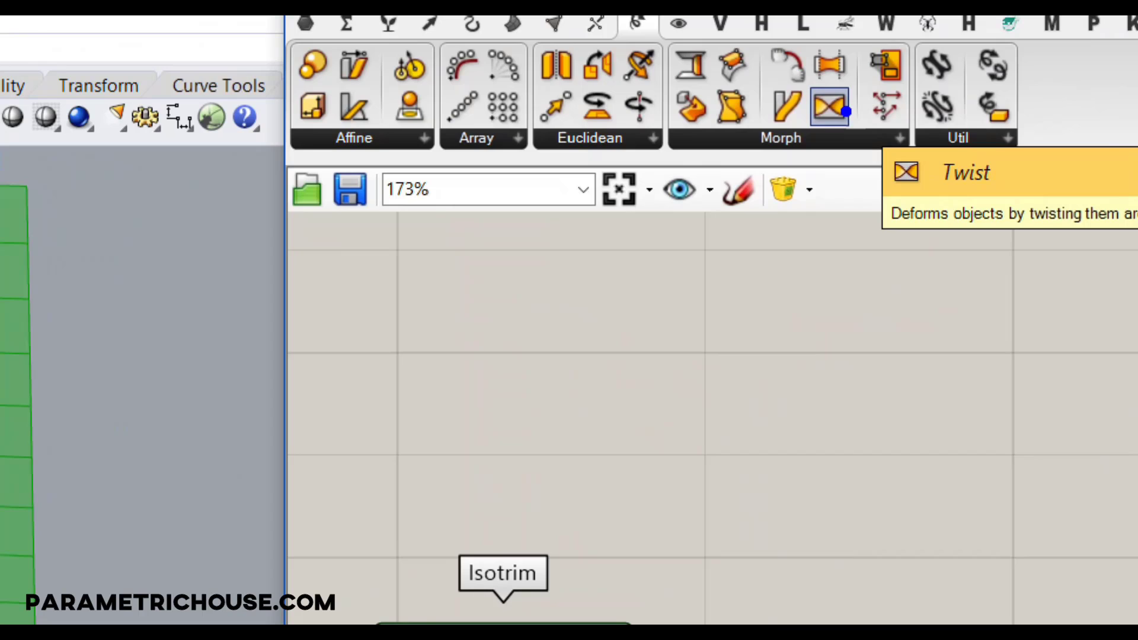
{"action": "mouse_move", "coordinate": [1034, 45]}
{"action": "left_mouse_down"}
{"action": "mouse_move", "coordinate": [1128, 151]}
{"action": "mouse_move", "coordinate": [1039, 65]}
{"action": "mouse_move", "coordinate": [1036, 49]}
{"action": "left_mouse_up"}
{"action": "type", "text": "j"}
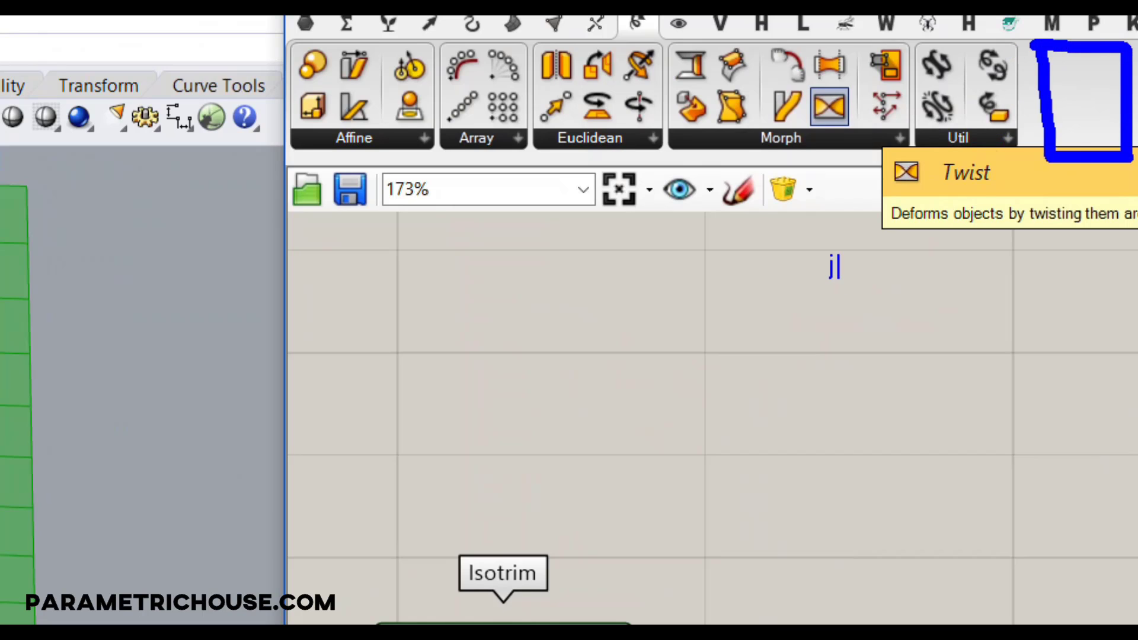
{"action": "type", "text": "ackalp"}
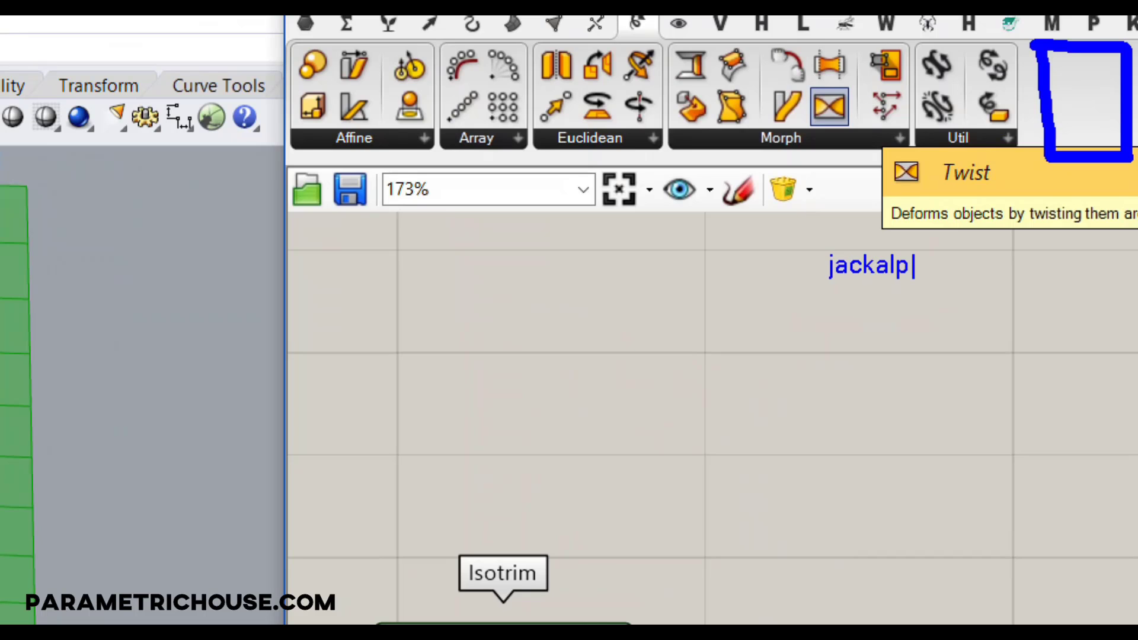
{"action": "key", "text": "BackSpace"}
{"action": "type", "text": "ope"}
{"action": "key", "text": "Return"}
{"action": "type", "text": "fo"}
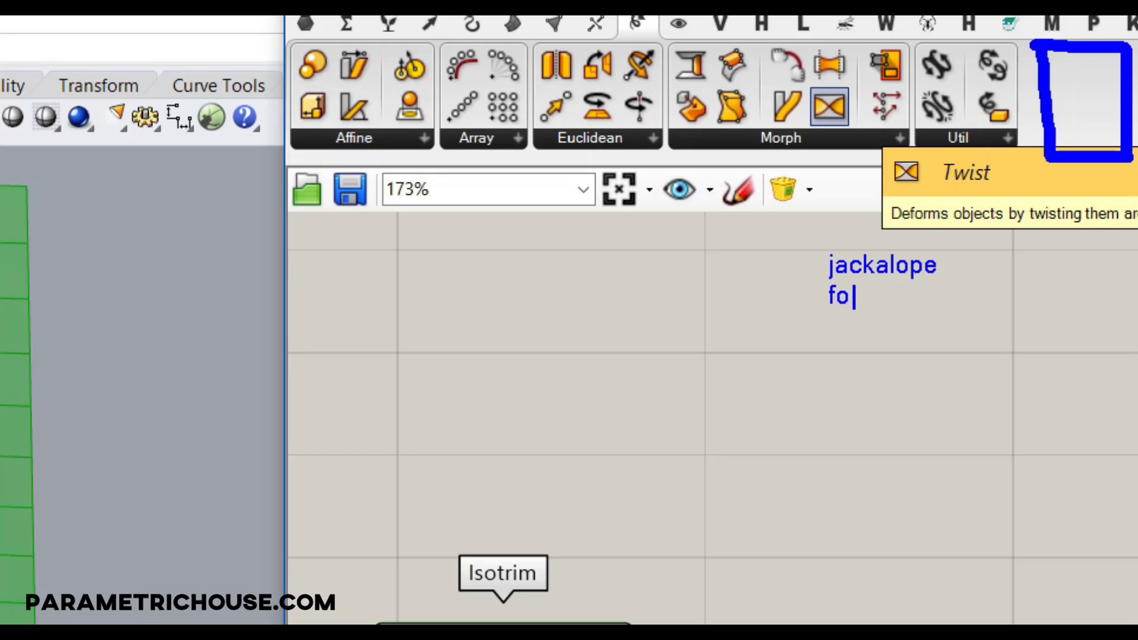
{"action": "type", "text": "od4rhino.com"}
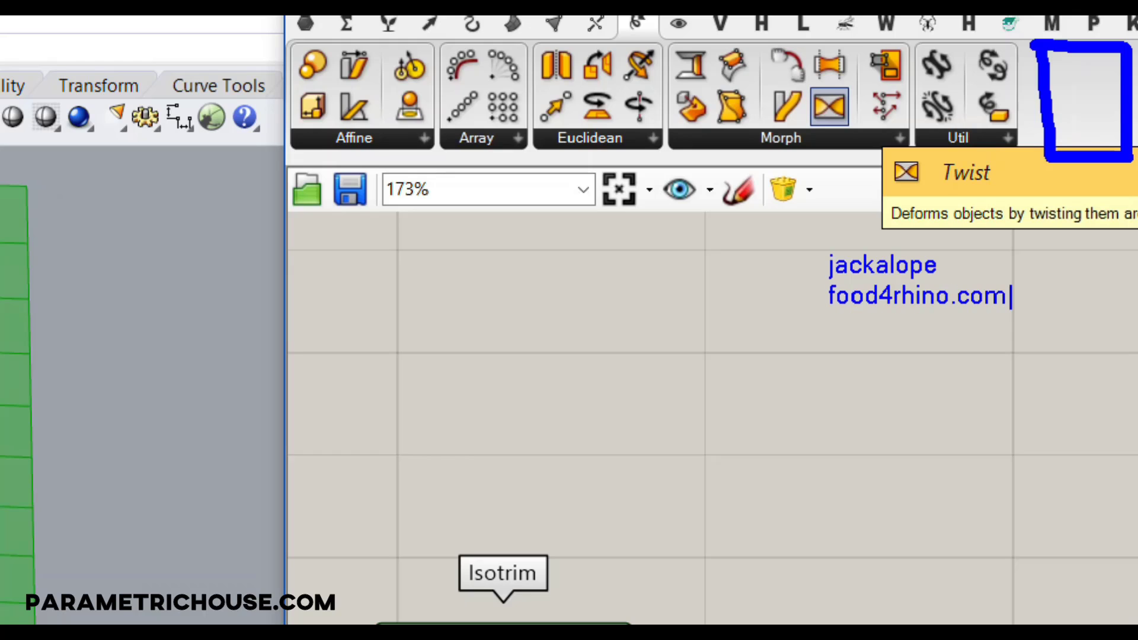
{"action": "mouse_move", "coordinate": [782, 281]}
{"action": "left_mouse_down"}
{"action": "mouse_move", "coordinate": [897, 295]}
{"action": "mouse_move", "coordinate": [848, 213]}
{"action": "mouse_move", "coordinate": [765, 276]}
{"action": "left_mouse_up"}
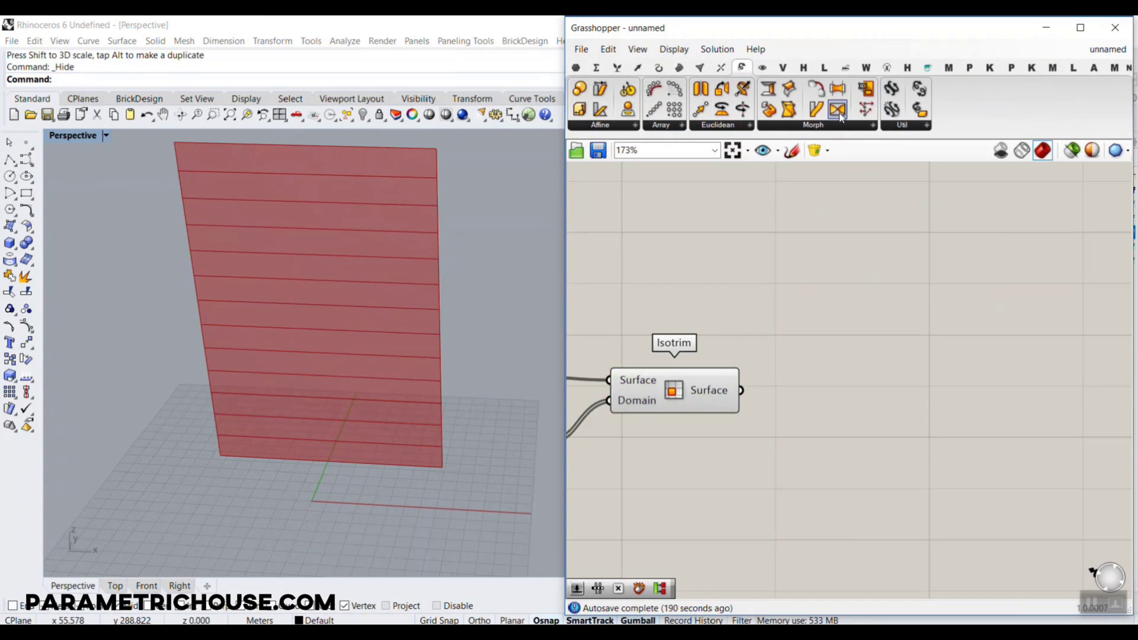
Place a Twist component beside Isotrim and connect Isotrim's Surface output to its Geometry input
{"action": "left_click_drag", "start_coordinate": [830, 106], "coordinate": [897, 425]}
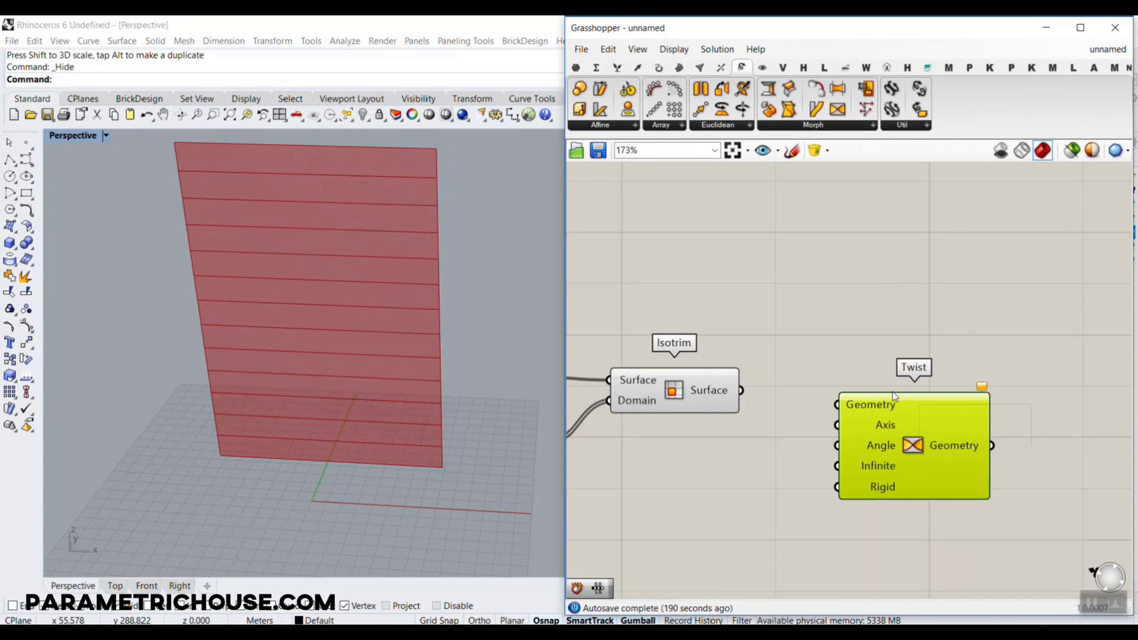
{"action": "left_click", "coordinate": [683, 405]}
{"action": "scroll", "coordinate": [688, 403], "scroll_direction": "up", "scroll_amount": 2}
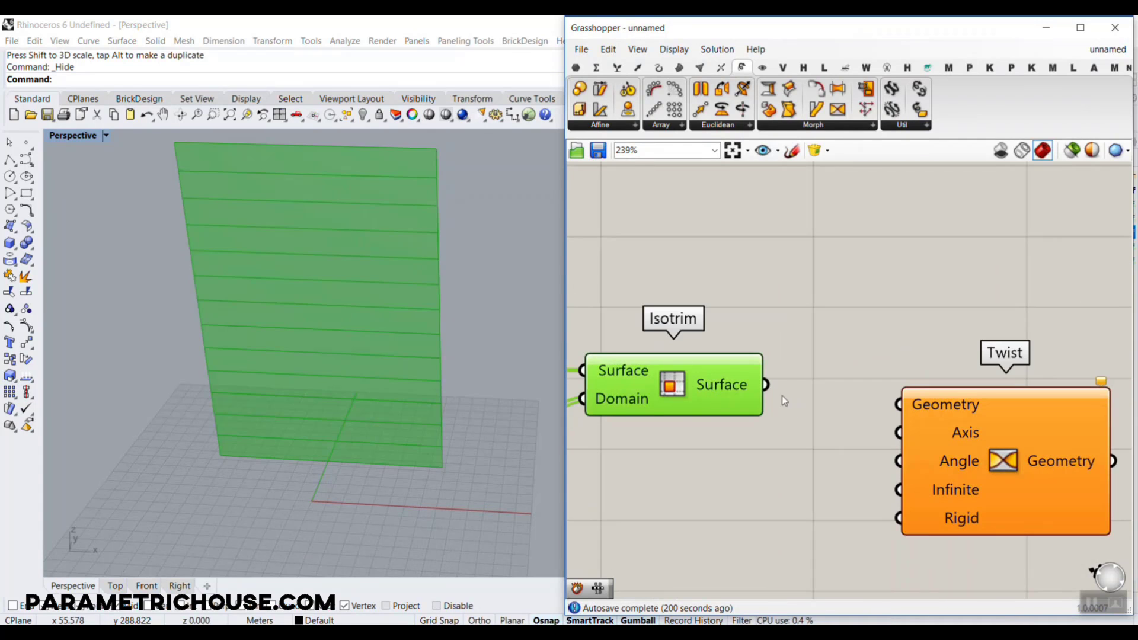
{"action": "left_click_drag", "start_coordinate": [766, 385], "coordinate": [899, 405]}
{"action": "scroll", "coordinate": [852, 471], "scroll_direction": "down", "scroll_amount": 2}
Check what kind of data Twist's Axis input requires and inspect the lowest strips in the Perspective viewport
{"action": "left_click", "coordinate": [994, 424]}
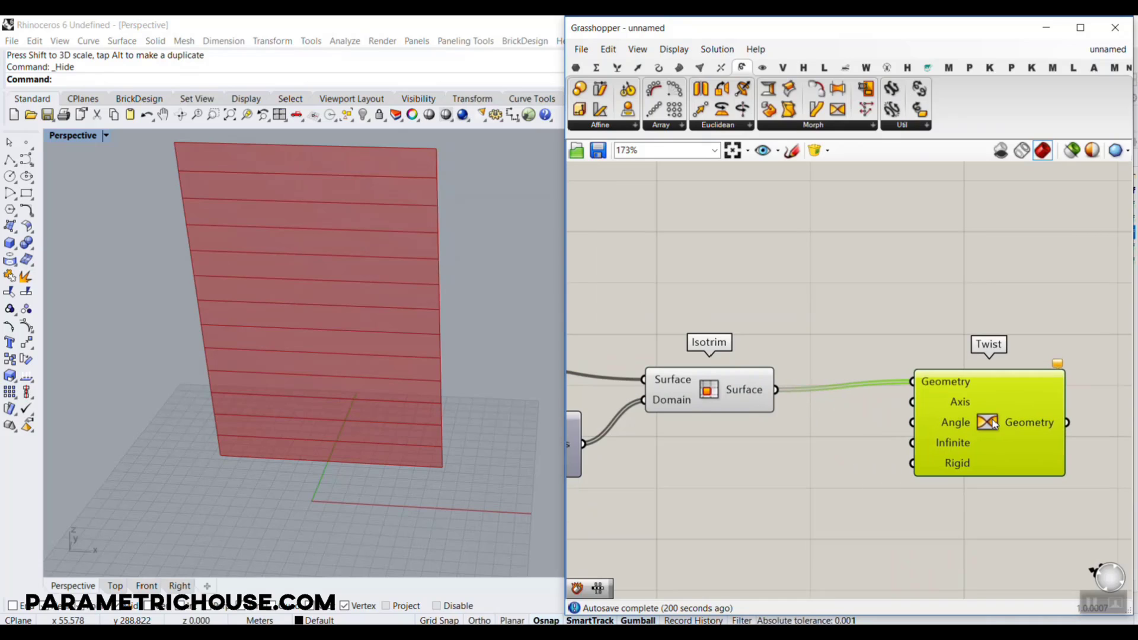
{"action": "left_click", "coordinate": [994, 424]}
{"action": "mouse_move", "coordinate": [956, 400]}
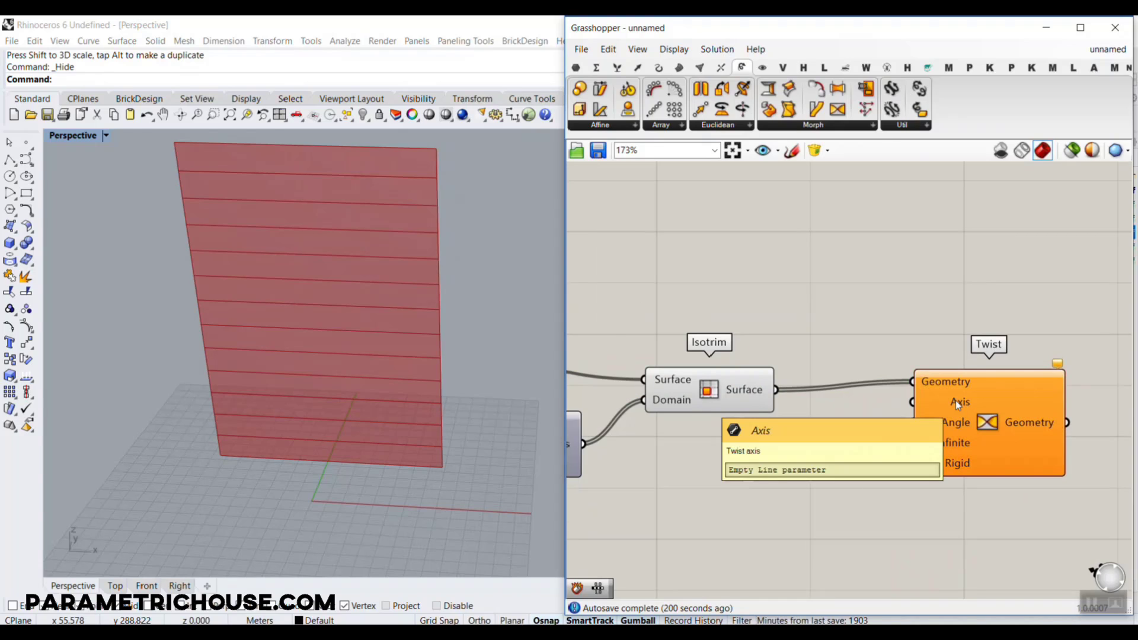
{"action": "right_click_drag", "start_coordinate": [295, 441], "coordinate": [286, 436]}
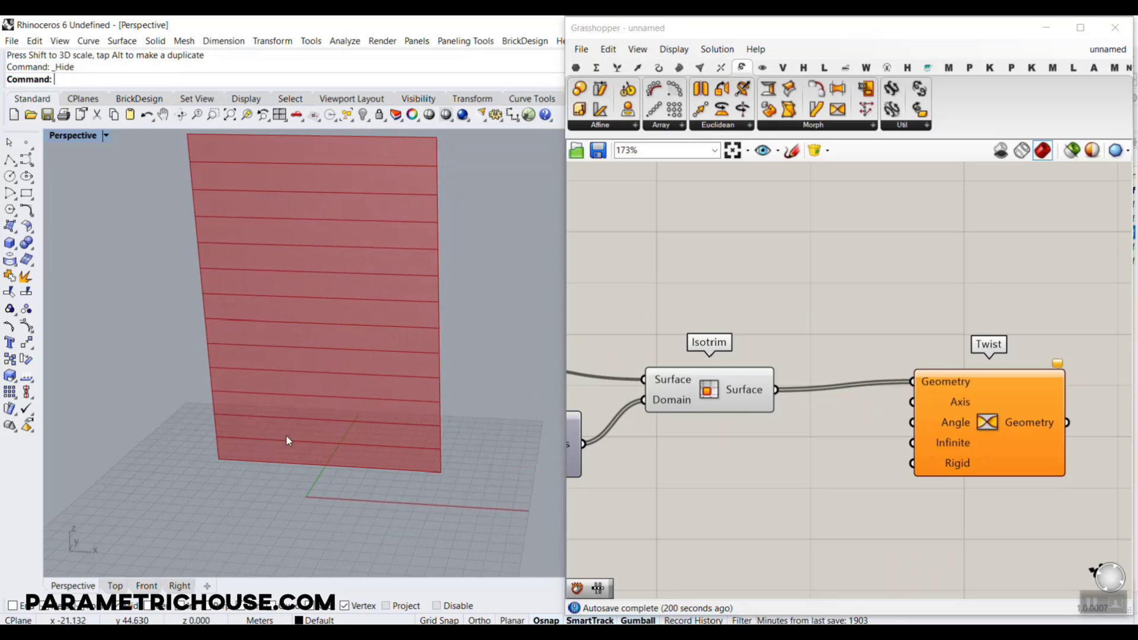
{"action": "scroll", "coordinate": [274, 463], "scroll_direction": "up", "scroll_amount": 2}
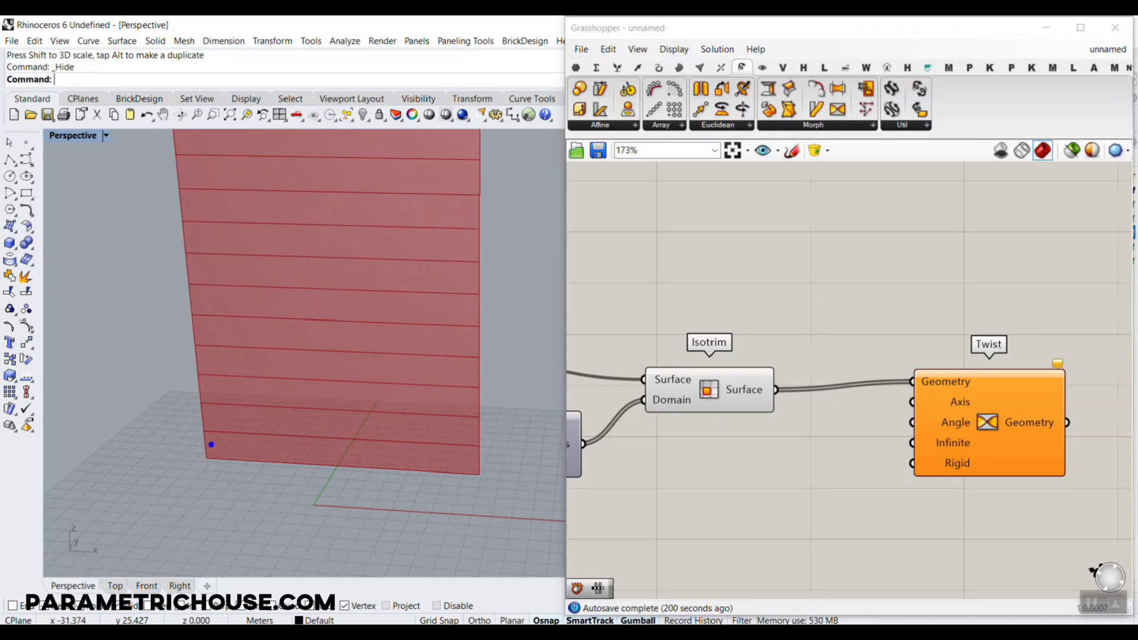
{"action": "left_click_drag", "start_coordinate": [207, 445], "coordinate": [477, 458], "text": "shift"}
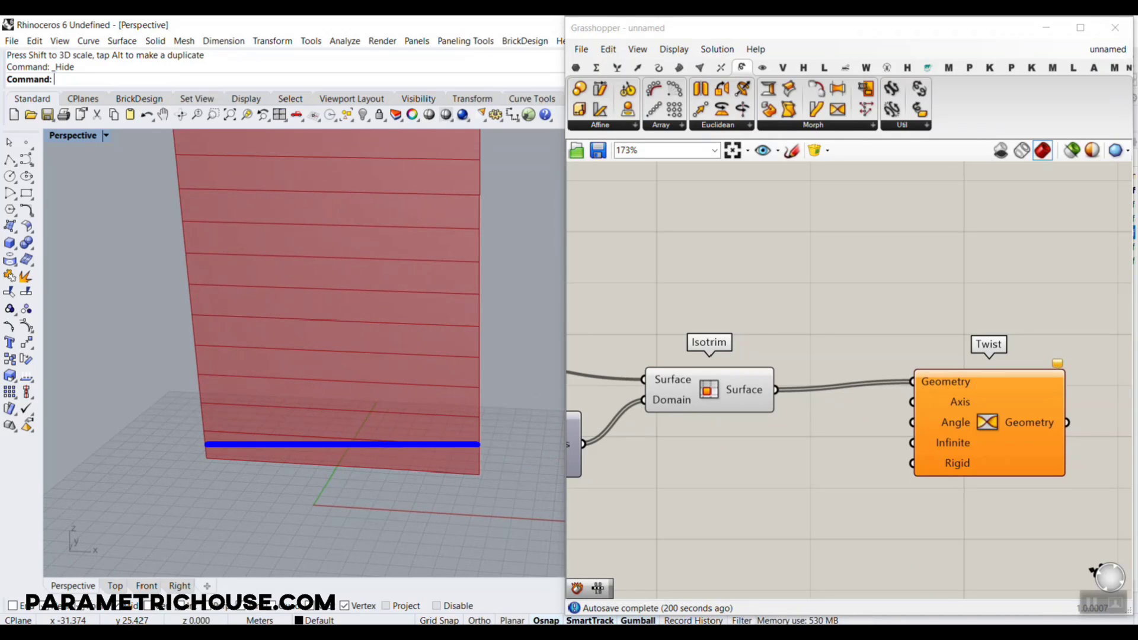
{"action": "key", "text": "ctrl+z"}
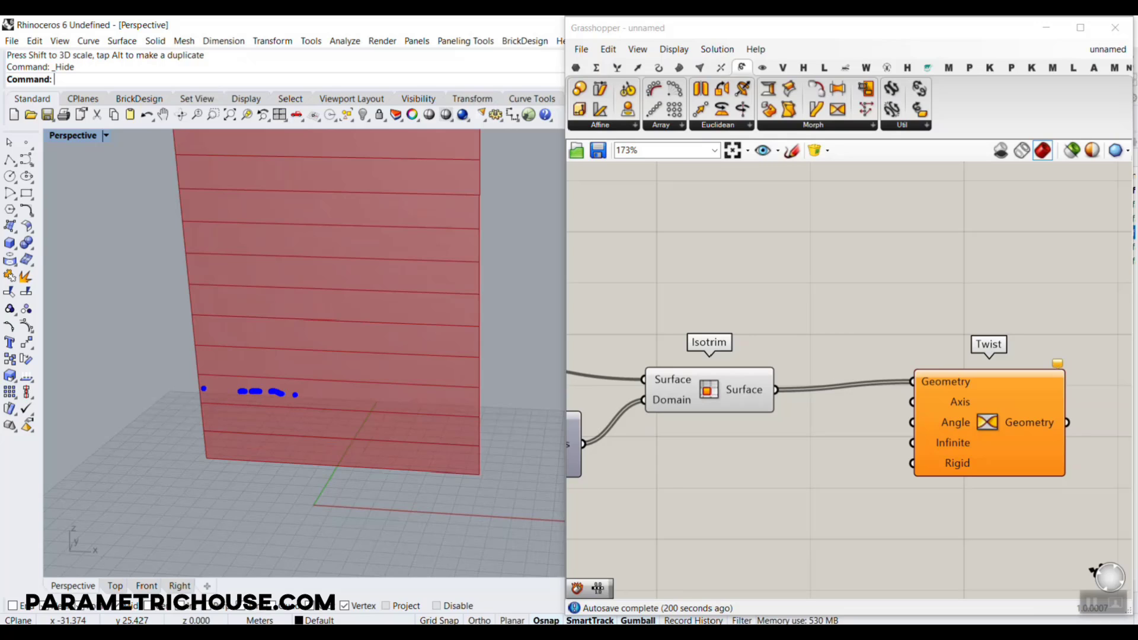
{"action": "left_click_drag", "start_coordinate": [374, 399], "coordinate": [461, 400]}
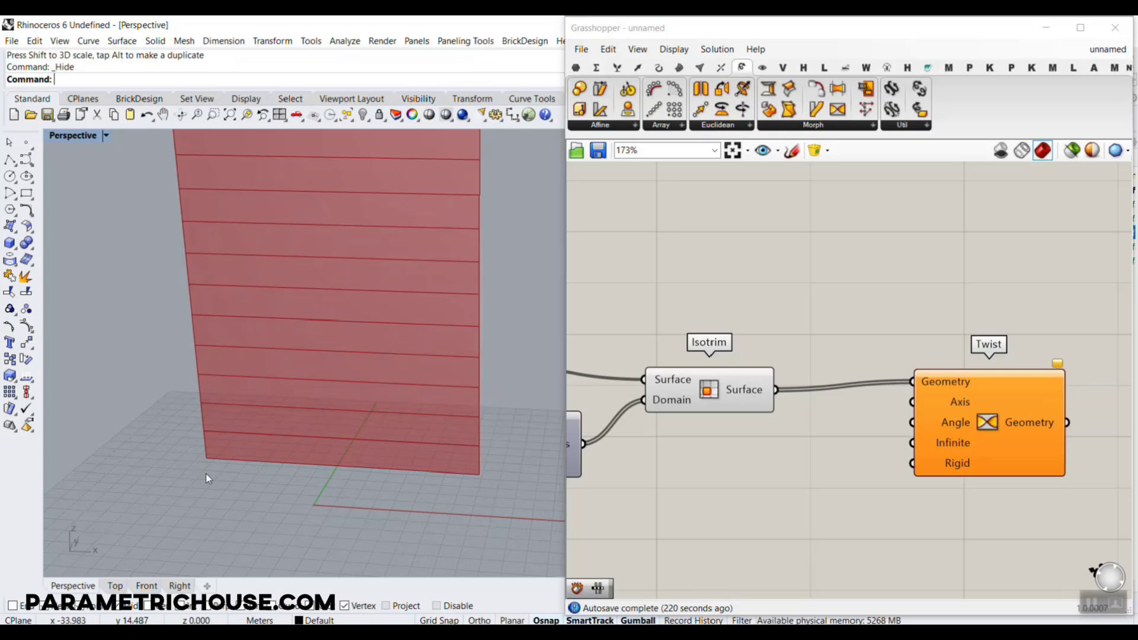
Move Twist farther from Isotrim and place an Iso Curve component between and below them
{"action": "right_click_drag", "start_coordinate": [810, 434], "coordinate": [742, 425]}
{"action": "scroll", "coordinate": [742, 424], "scroll_direction": "down", "scroll_amount": 2}
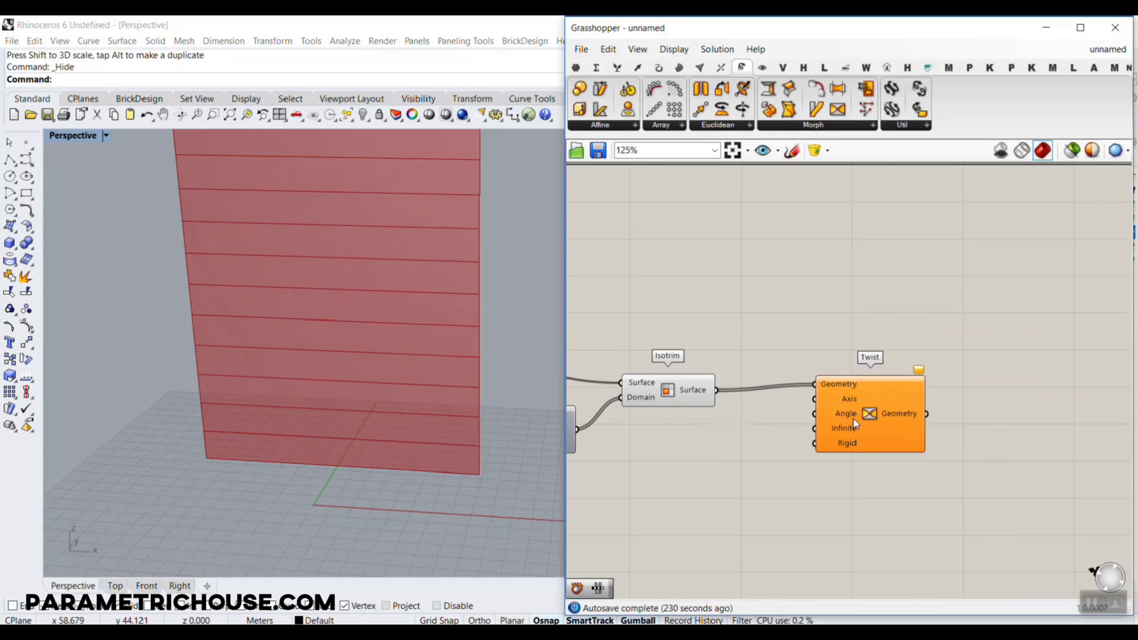
{"action": "left_click_drag", "start_coordinate": [855, 423], "coordinate": [934, 429]}
{"action": "scroll", "coordinate": [815, 405], "scroll_direction": "up", "scroll_amount": 2}
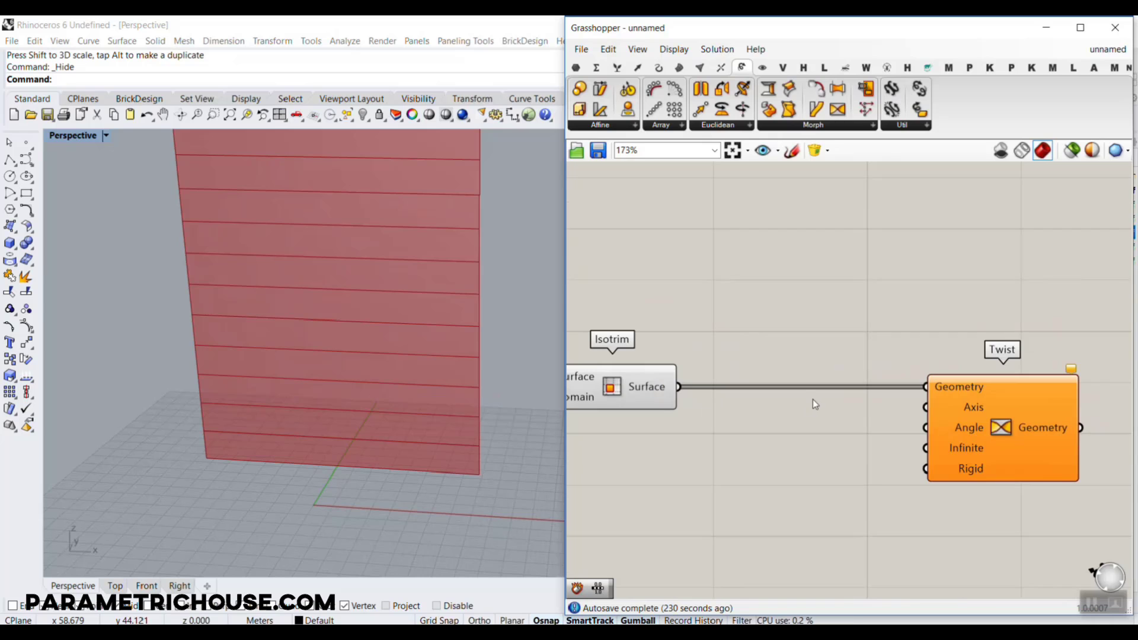
{"action": "left_click", "coordinate": [659, 68]}
{"action": "left_click", "coordinate": [920, 126]}
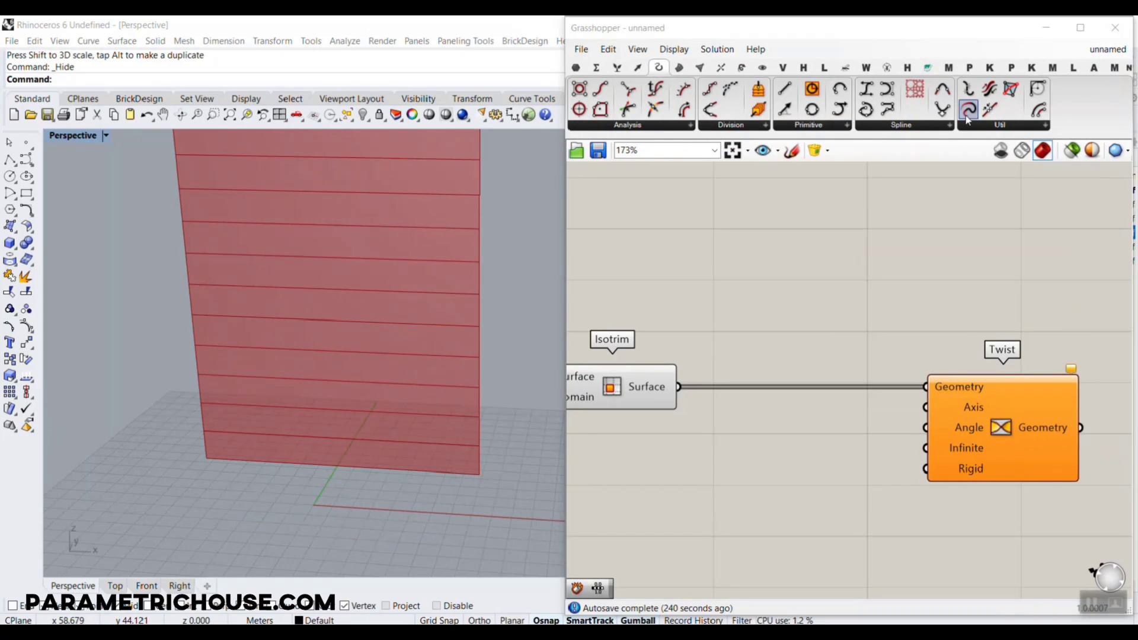
{"action": "left_click", "coordinate": [896, 109]}
{"action": "left_click", "coordinate": [912, 253]}
{"action": "left_click", "coordinate": [757, 521]}
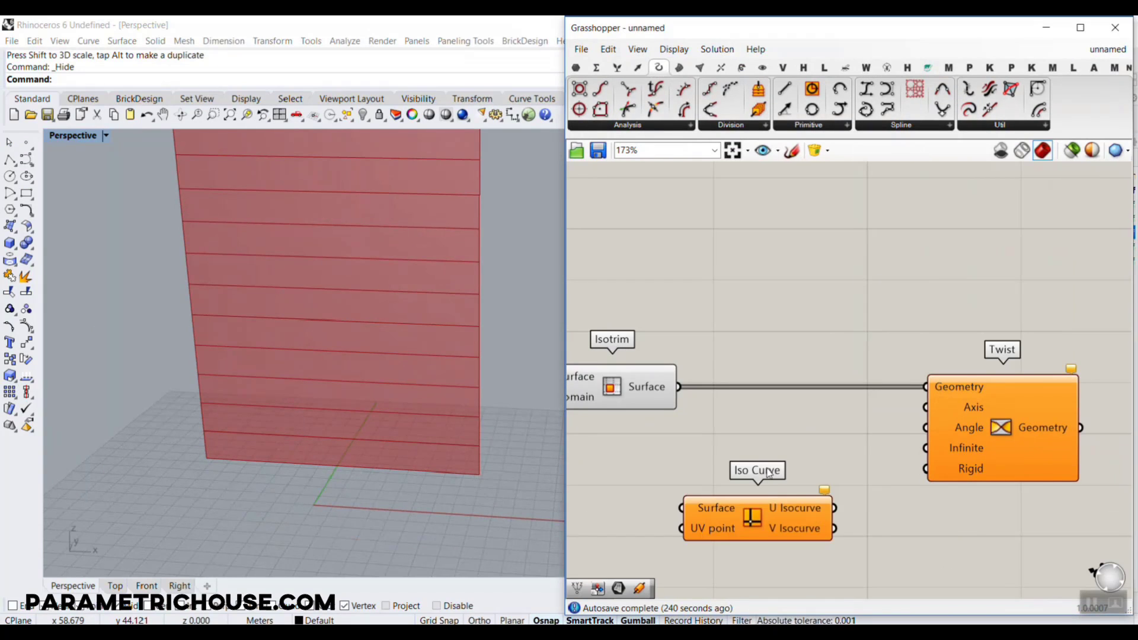
Connect Isotrim's Surface output to Iso Curve's Surface input and move Twist farther along to make room
{"action": "scroll", "coordinate": [835, 326], "scroll_direction": "up", "scroll_amount": 1}
{"action": "left_click_drag", "start_coordinate": [802, 292], "coordinate": [813, 437]}
{"action": "scroll", "coordinate": [995, 411], "scroll_direction": "down", "scroll_amount": 1}
{"action": "right_click_drag", "start_coordinate": [1002, 408], "coordinate": [802, 315]}
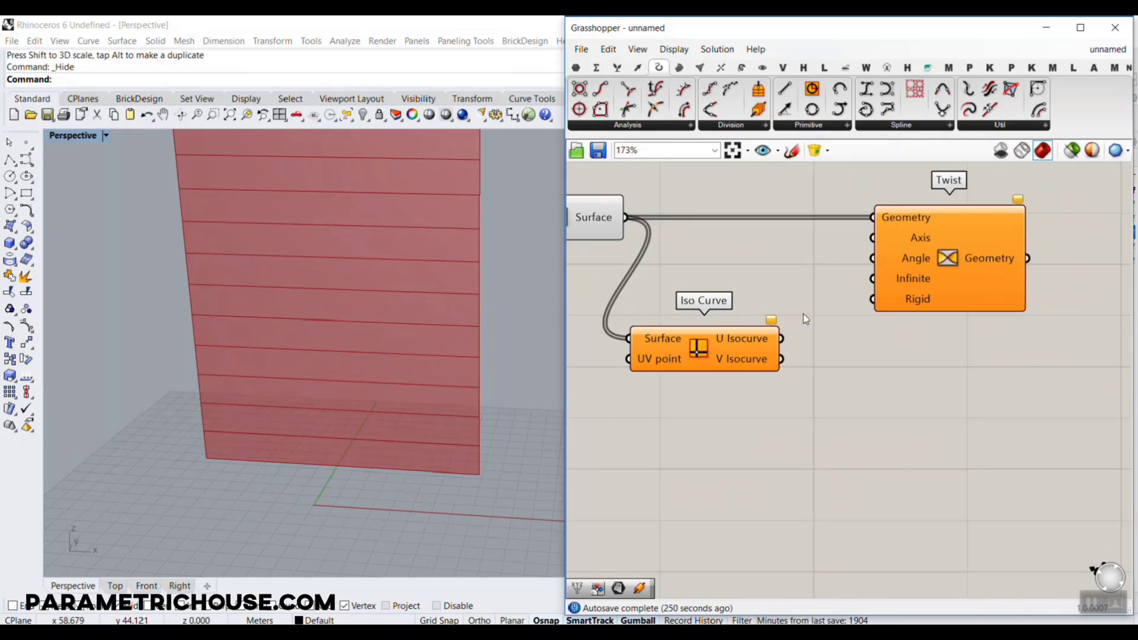
{"action": "left_click_drag", "start_coordinate": [872, 258], "coordinate": [951, 277]}
{"action": "left_click_drag", "start_coordinate": [946, 281], "coordinate": [1066, 281]}
Reparameterize the Surface input of the Iso Curve component
{"action": "right_click_drag", "start_coordinate": [612, 333], "coordinate": [759, 310]}
{"action": "scroll", "coordinate": [759, 310], "scroll_direction": "up", "scroll_amount": 2}
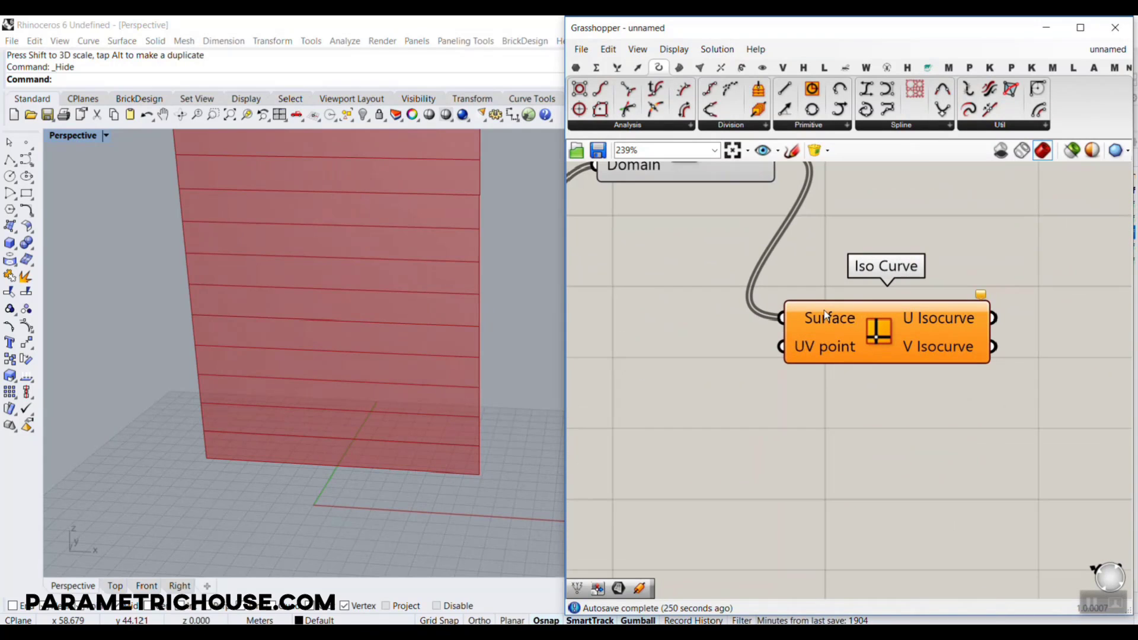
{"action": "right_click", "coordinate": [824, 309]}
{"action": "left_click", "coordinate": [875, 461]}
{"action": "right_click_drag", "start_coordinate": [876, 346], "coordinate": [907, 370]}
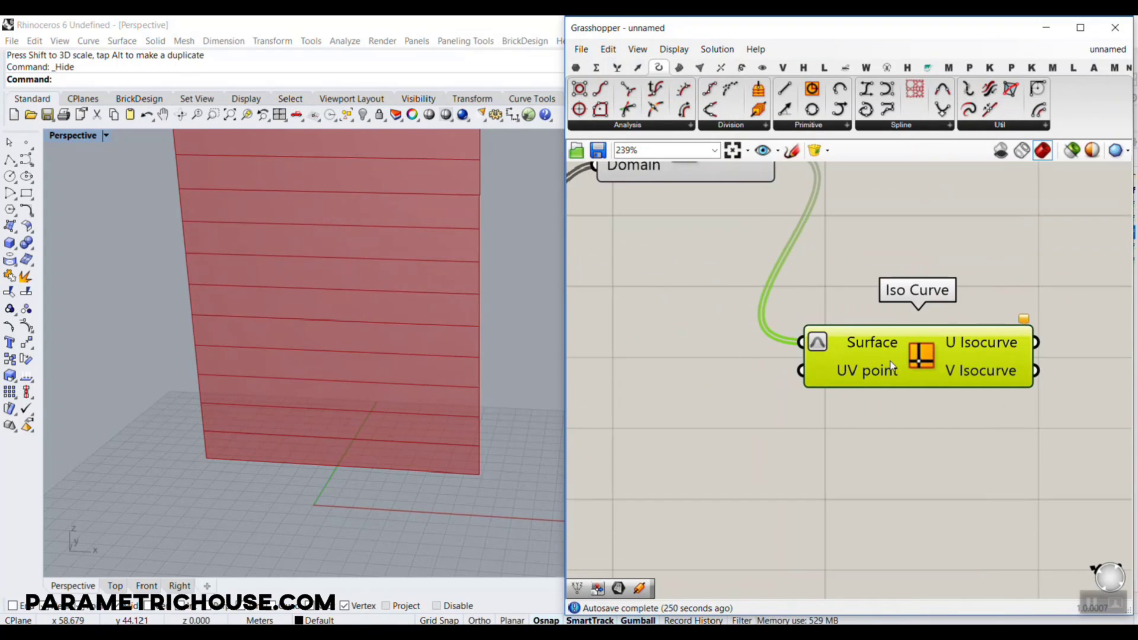
{"action": "mouse_move", "coordinate": [195, 345]}
{"action": "left_mouse_down", "text": "shift"}
{"action": "mouse_move", "coordinate": [479, 356]}
{"action": "mouse_move", "coordinate": [478, 346]}
{"action": "mouse_move", "coordinate": [445, 368]}
{"action": "left_mouse_up", "text": "shift"}
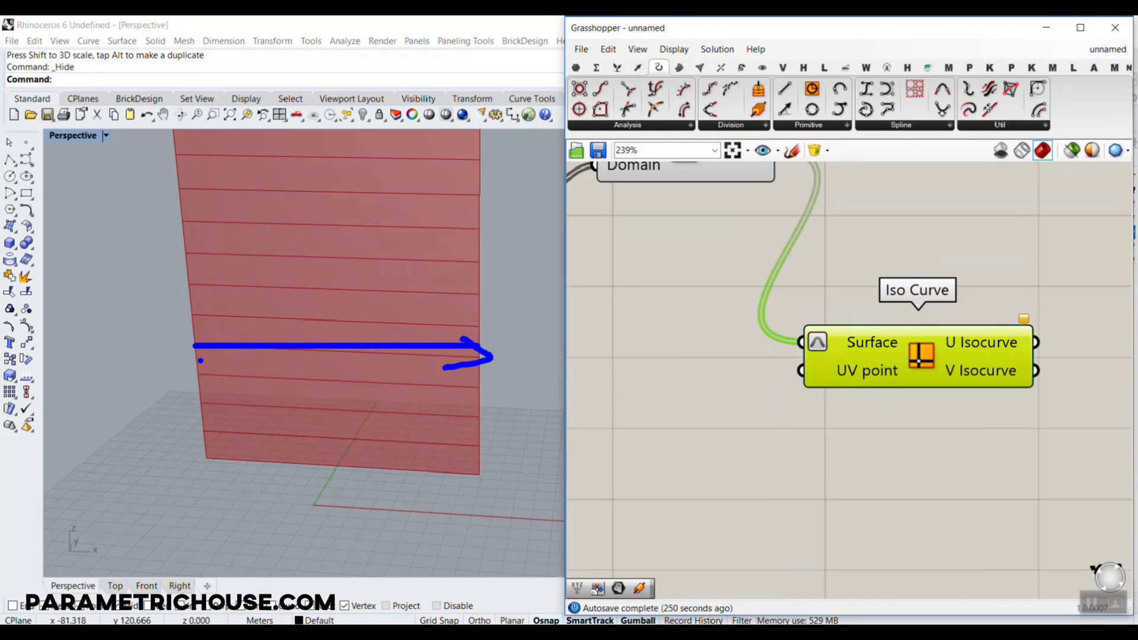
{"action": "left_click_drag", "start_coordinate": [197, 355], "coordinate": [191, 300]}
{"action": "mouse_move", "coordinate": [179, 311]}
{"action": "left_mouse_down"}
{"action": "mouse_move", "coordinate": [190, 298]}
{"action": "mouse_move", "coordinate": [203, 308]}
{"action": "left_mouse_up"}
{"action": "key", "text": "Escape"}
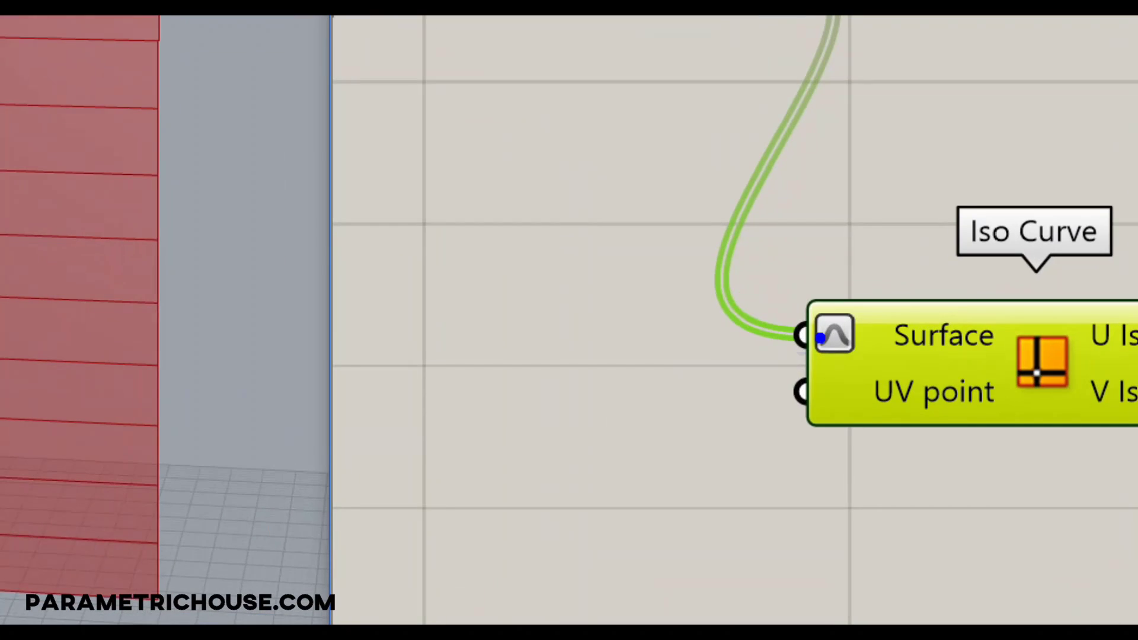
{"action": "mouse_move", "coordinate": [843, 315]}
{"action": "left_mouse_down"}
{"action": "mouse_move", "coordinate": [802, 341]}
{"action": "mouse_move", "coordinate": [819, 302]}
{"action": "left_mouse_up"}
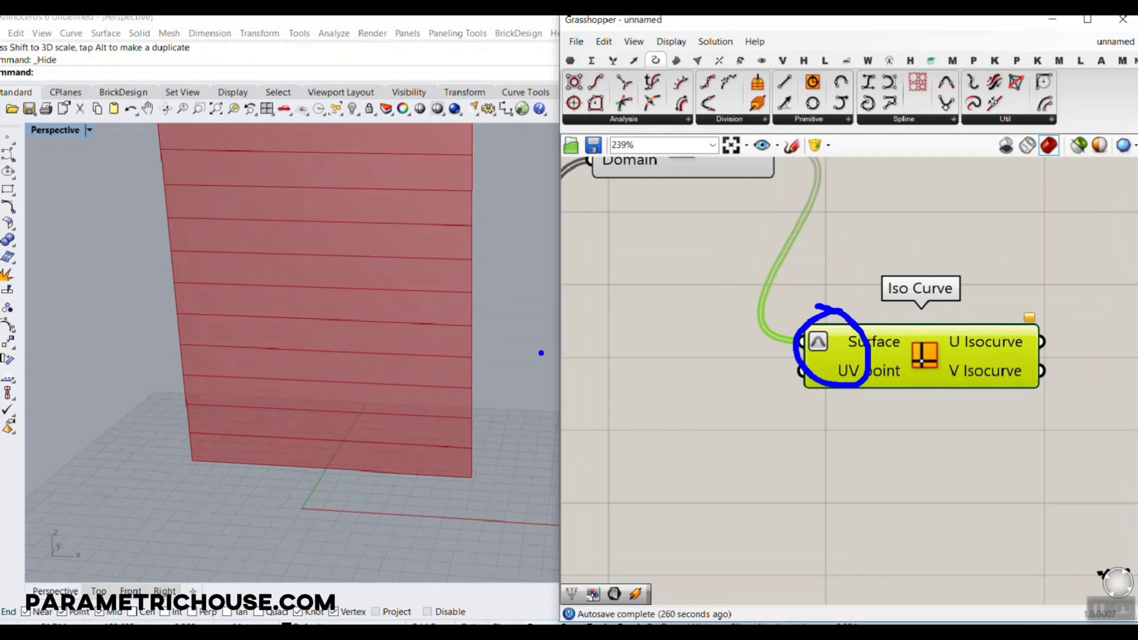
{"action": "key", "text": "Escape"}
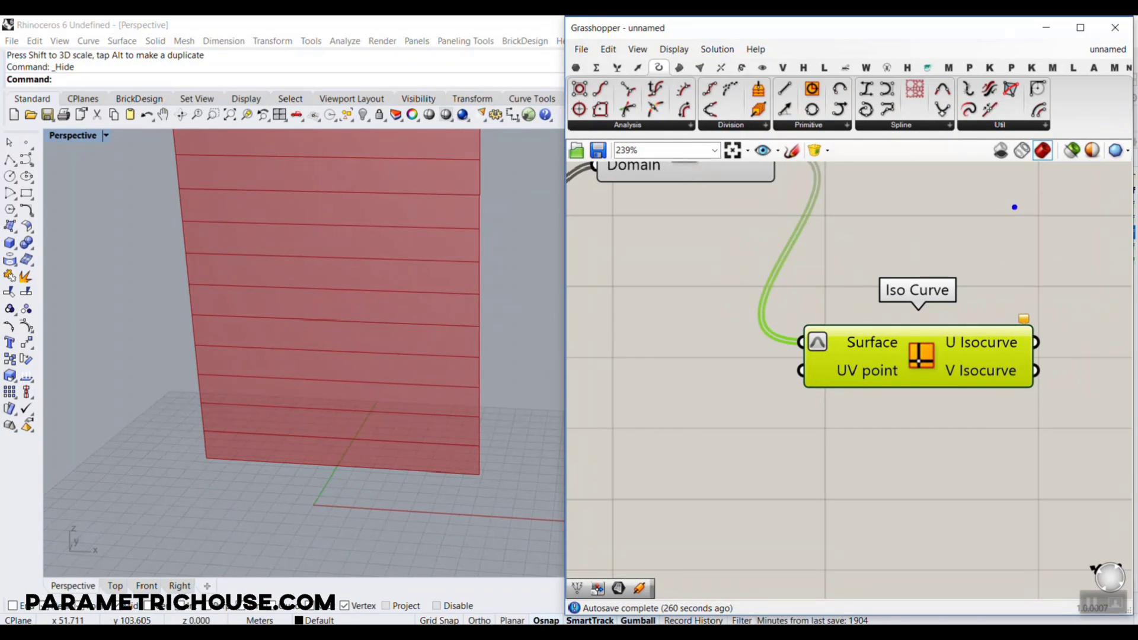
{"action": "mouse_move", "coordinate": [1014, 207]}
{"action": "left_mouse_down"}
{"action": "mouse_move", "coordinate": [1104, 45]}
{"action": "mouse_move", "coordinate": [1112, 79]}
{"action": "left_mouse_up"}
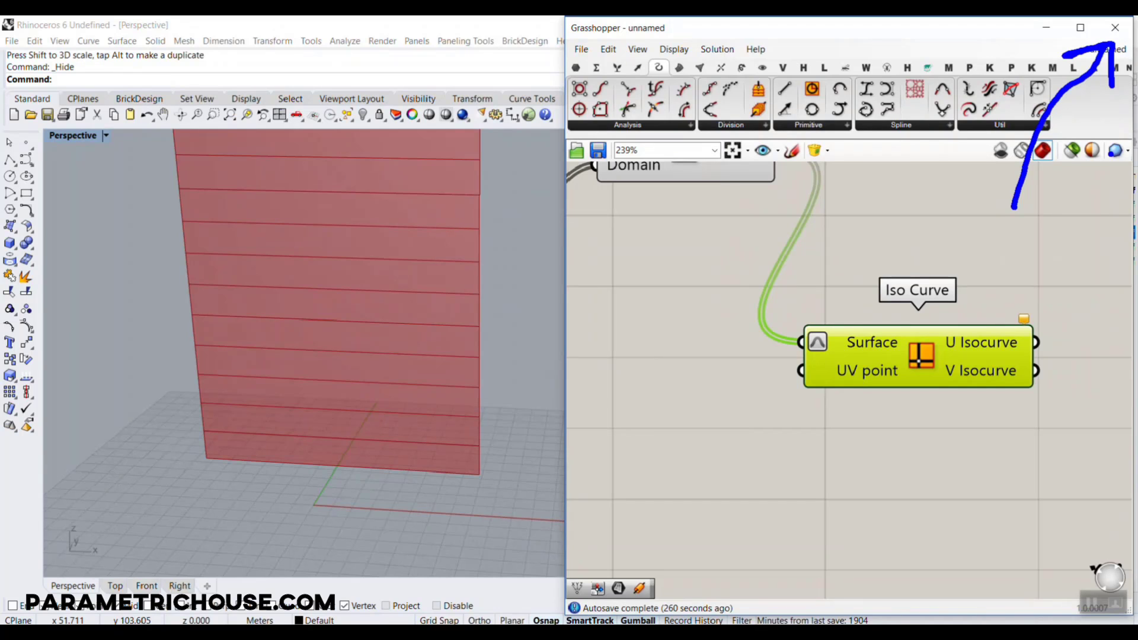
{"action": "key", "text": "Escape"}
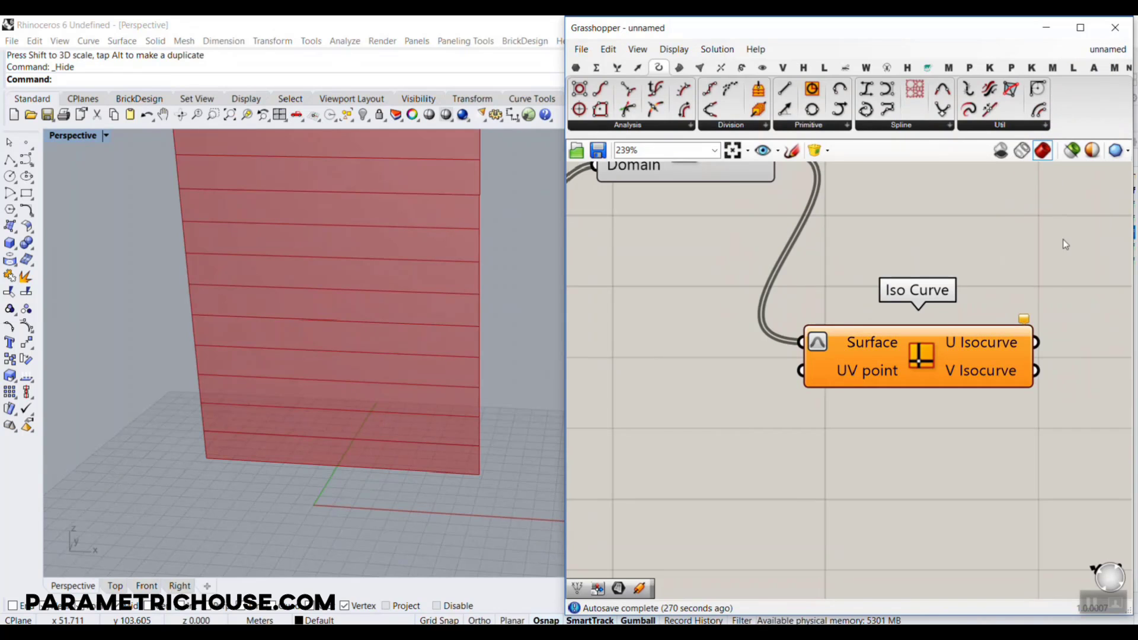
Place an MD Slider beside Iso Curve, shrink it, and connect it to the UV point input
{"action": "scroll", "coordinate": [1016, 332], "scroll_direction": "down", "scroll_amount": 4}
{"action": "double_click", "coordinate": [814, 409]}
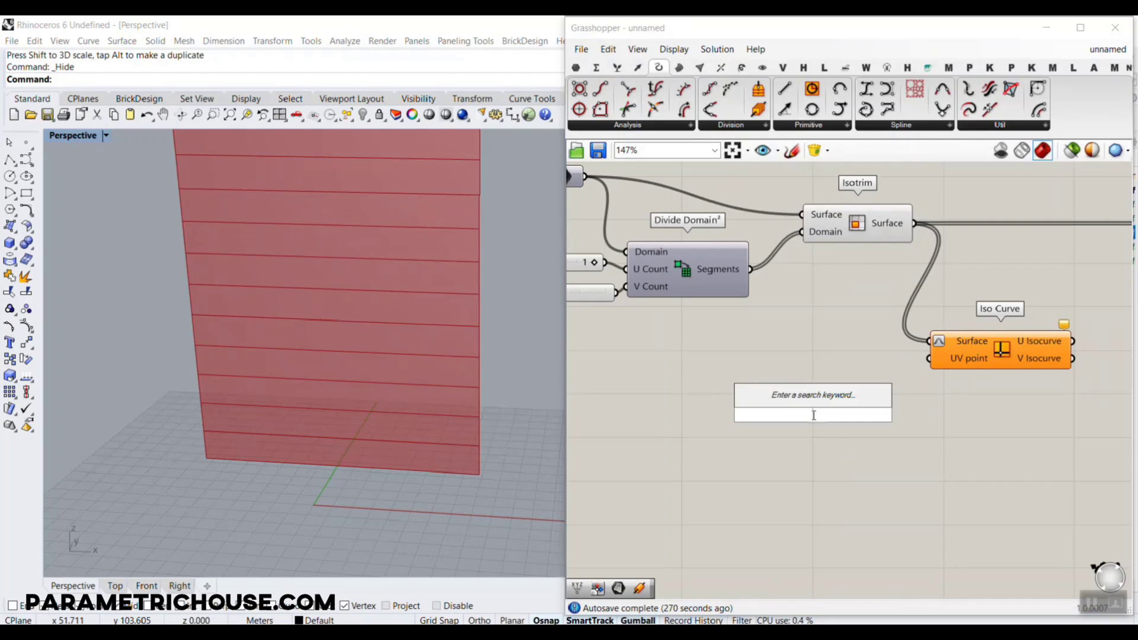
{"action": "type", "text": "md"}
{"action": "left_click", "coordinate": [804, 396]}
{"action": "scroll", "coordinate": [900, 385], "scroll_direction": "up", "scroll_amount": 1}
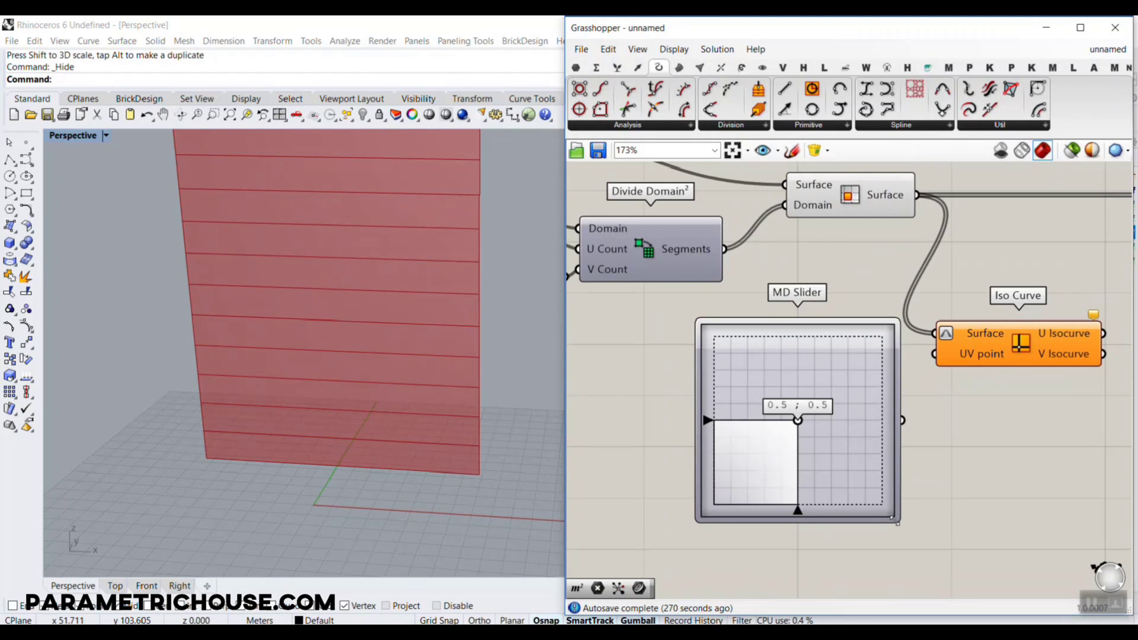
{"action": "left_click_drag", "start_coordinate": [897, 522], "coordinate": [944, 344]}
{"action": "scroll", "coordinate": [909, 380], "scroll_direction": "up", "scroll_amount": 2}
Try the MD Slider at 0.27 ; 0.51 and 0.4 ; 0.63 to see how the isocurves move on the strips
{"action": "left_click_drag", "start_coordinate": [785, 421], "coordinate": [743, 417]}
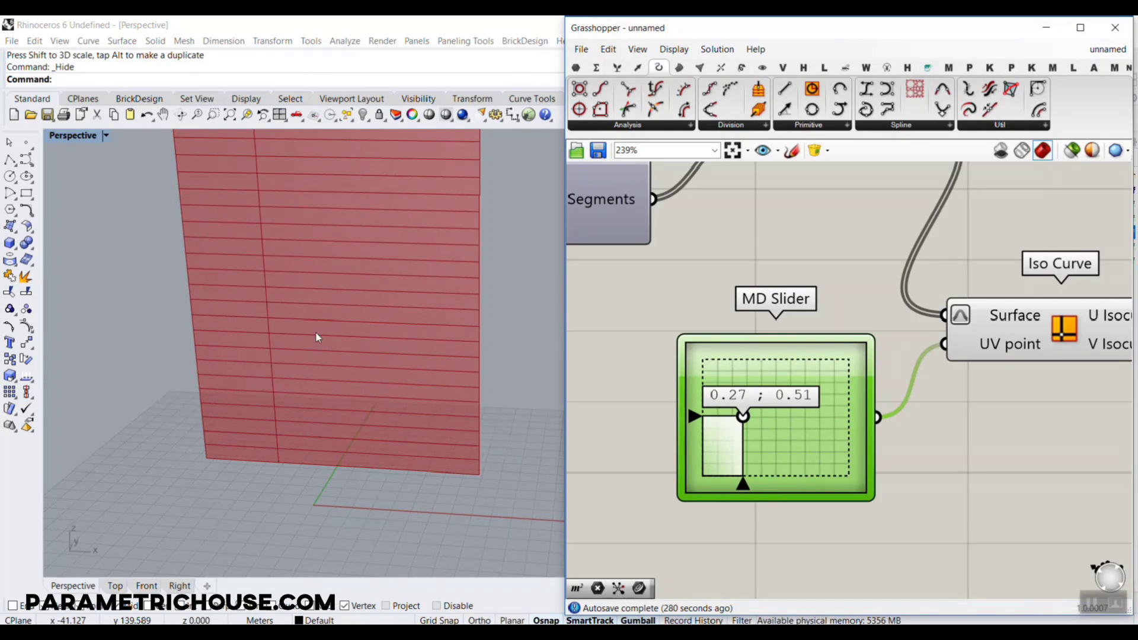
{"action": "scroll", "coordinate": [188, 312], "scroll_direction": "up", "scroll_amount": 3}
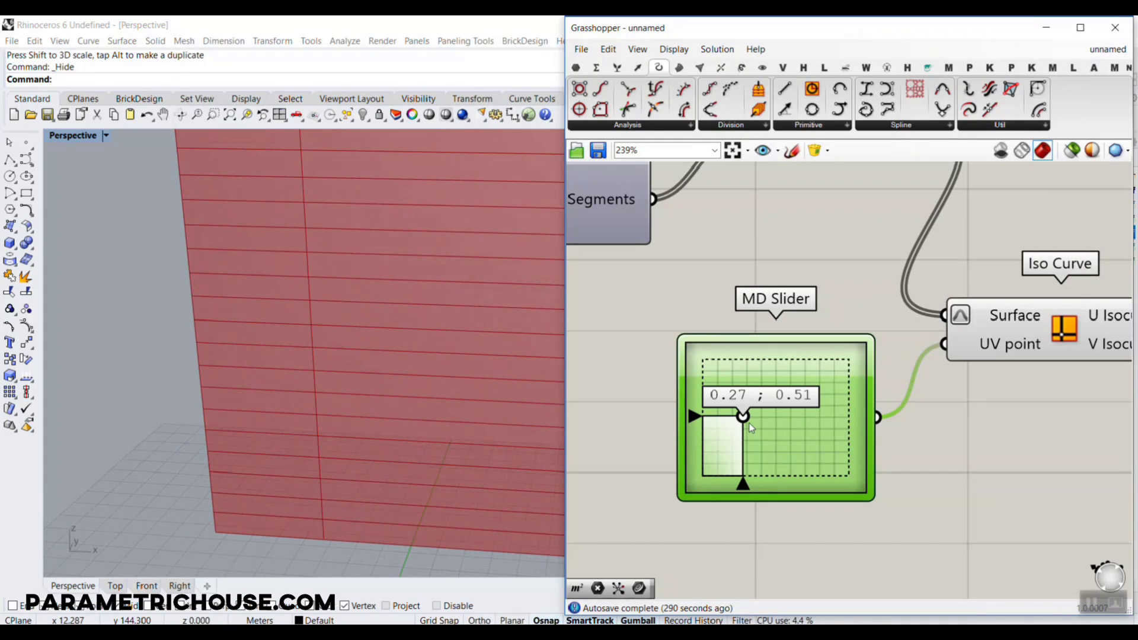
{"action": "left_click_drag", "start_coordinate": [201, 299], "coordinate": [281, 295]}
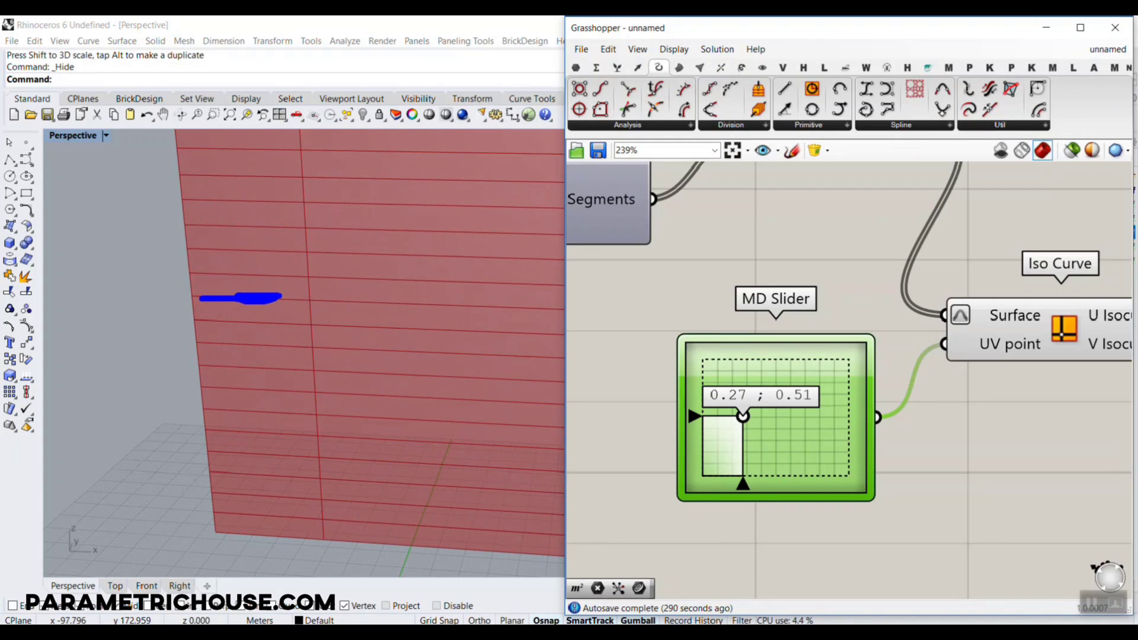
{"action": "key", "text": "Escape"}
{"action": "mouse_move", "coordinate": [744, 418]}
{"action": "left_mouse_down"}
{"action": "mouse_move", "coordinate": [732, 436]}
{"action": "mouse_move", "coordinate": [714, 407]}
{"action": "mouse_move", "coordinate": [715, 437]}
{"action": "mouse_move", "coordinate": [717, 387]}
{"action": "mouse_move", "coordinate": [726, 446]}
{"action": "mouse_move", "coordinate": [762, 407]}
{"action": "left_mouse_up"}
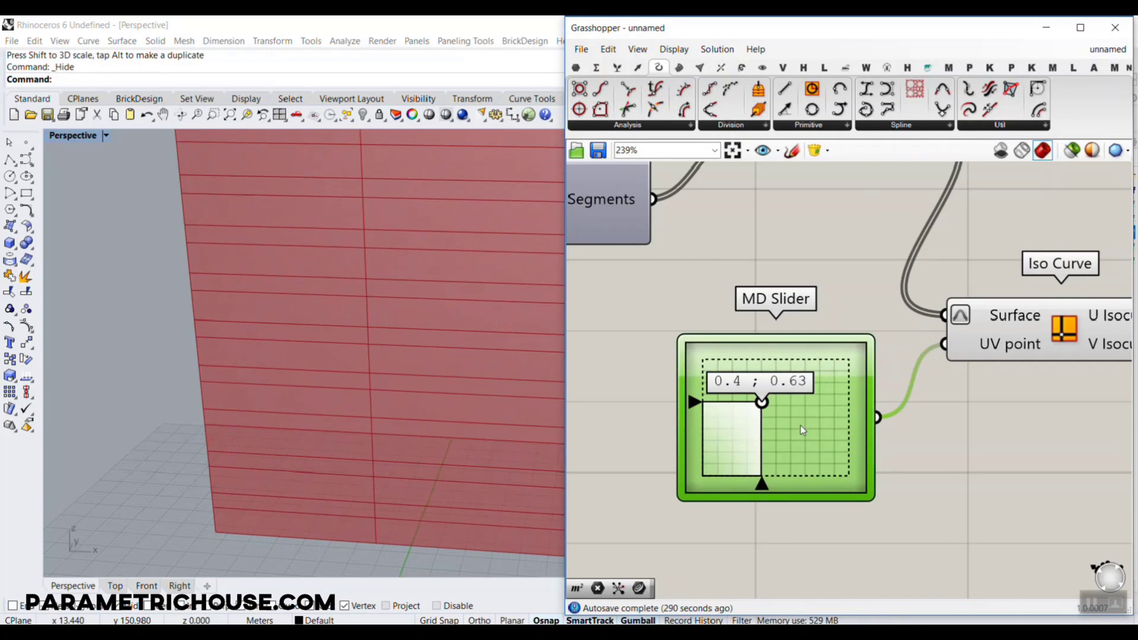
Replace the MD Slider with a new compact one at 0.5 ; 0.5 connected to Iso Curve's UV point input
{"action": "key", "text": "Delete"}
{"action": "double_click", "coordinate": [800, 425]}
{"action": "type", "text": "md"}
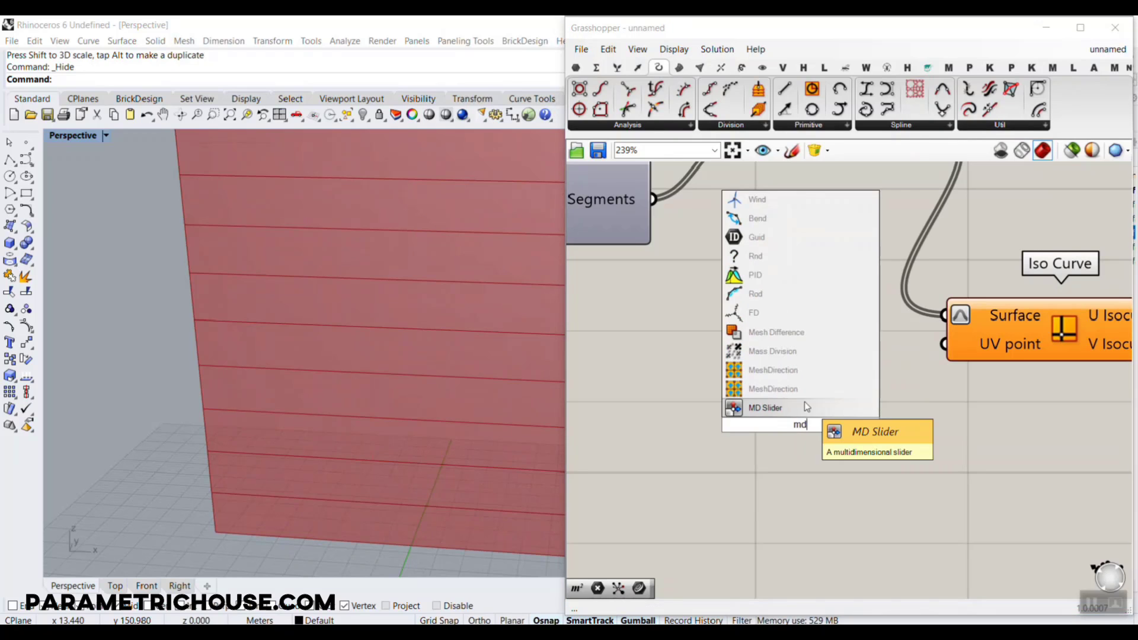
{"action": "left_click", "coordinate": [805, 403]}
{"action": "left_click_drag", "start_coordinate": [949, 429], "coordinate": [945, 344]}
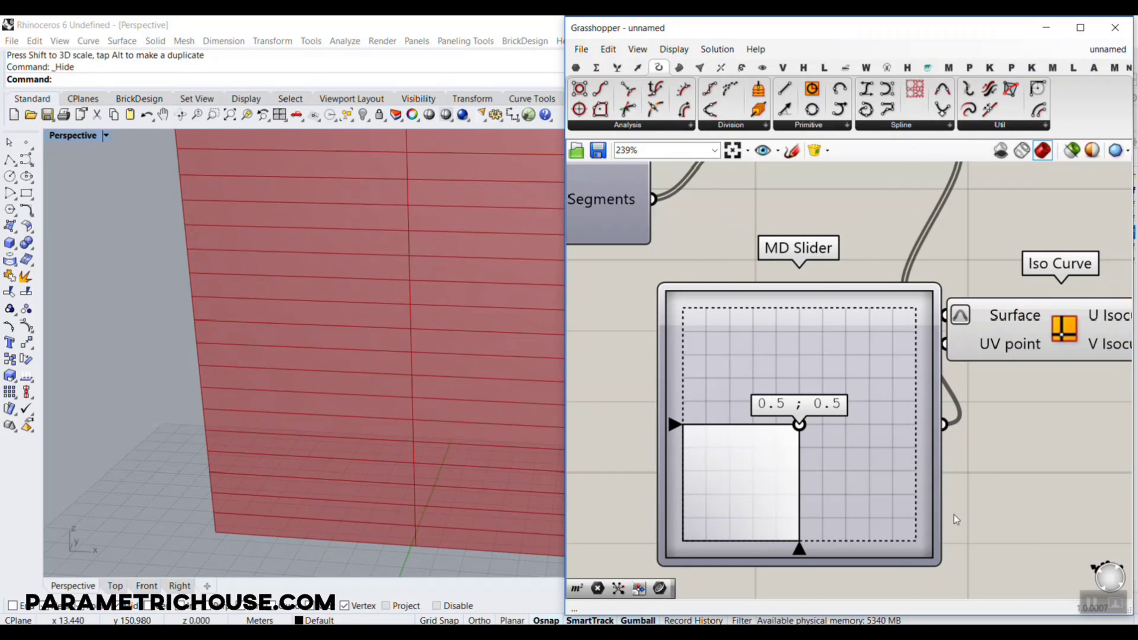
{"action": "left_click_drag", "start_coordinate": [936, 559], "coordinate": [807, 420]}
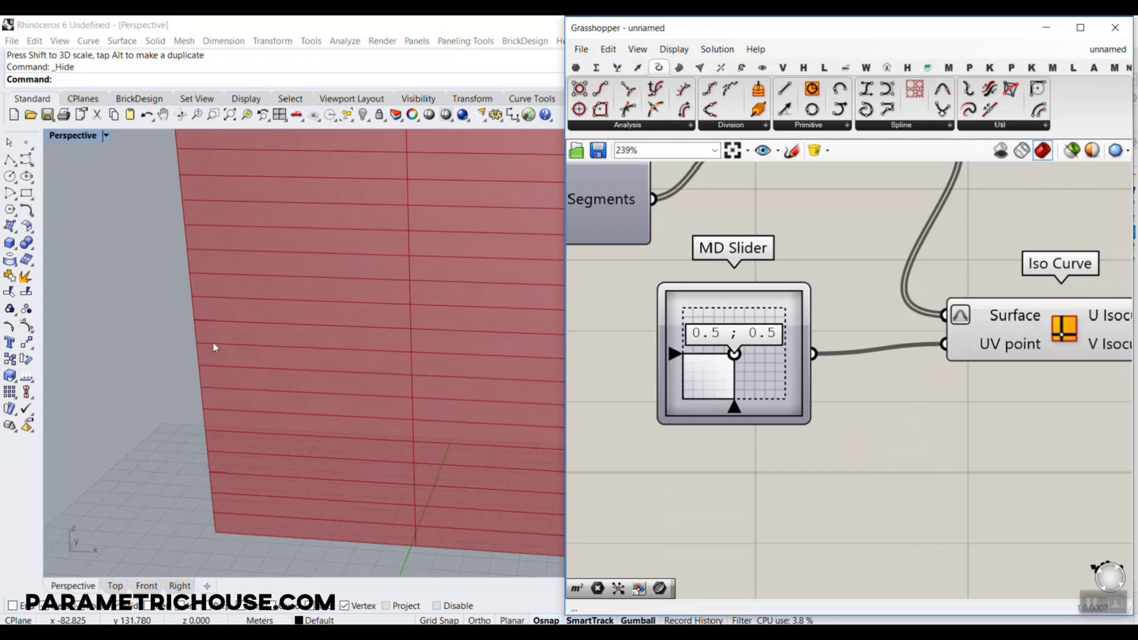
Place a Curve parameter fed by Iso Curve's U Isocurve output and turn off the Iso Curve preview
{"action": "scroll", "coordinate": [816, 347], "scroll_direction": "down", "scroll_amount": 4}
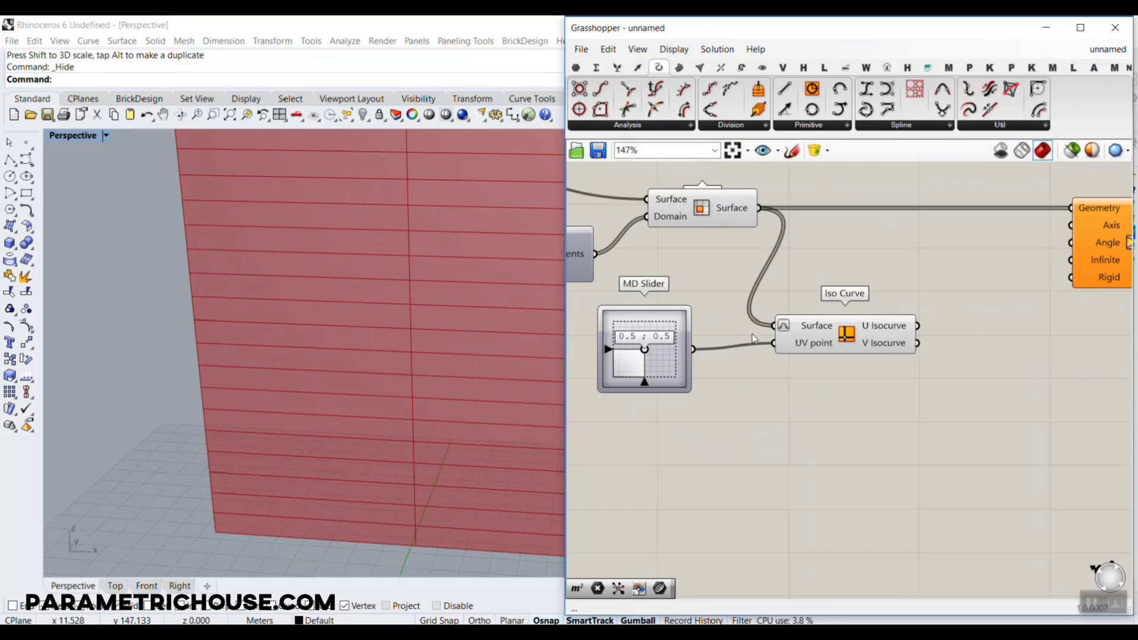
{"action": "left_click", "coordinate": [576, 67]}
{"action": "left_click", "coordinate": [630, 91]}
{"action": "scroll", "coordinate": [879, 379], "scroll_direction": "up", "scroll_amount": 2}
{"action": "left_click", "coordinate": [877, 338]}
{"action": "left_click_drag", "start_coordinate": [828, 342], "coordinate": [901, 343]}
{"action": "right_click", "coordinate": [719, 348]}
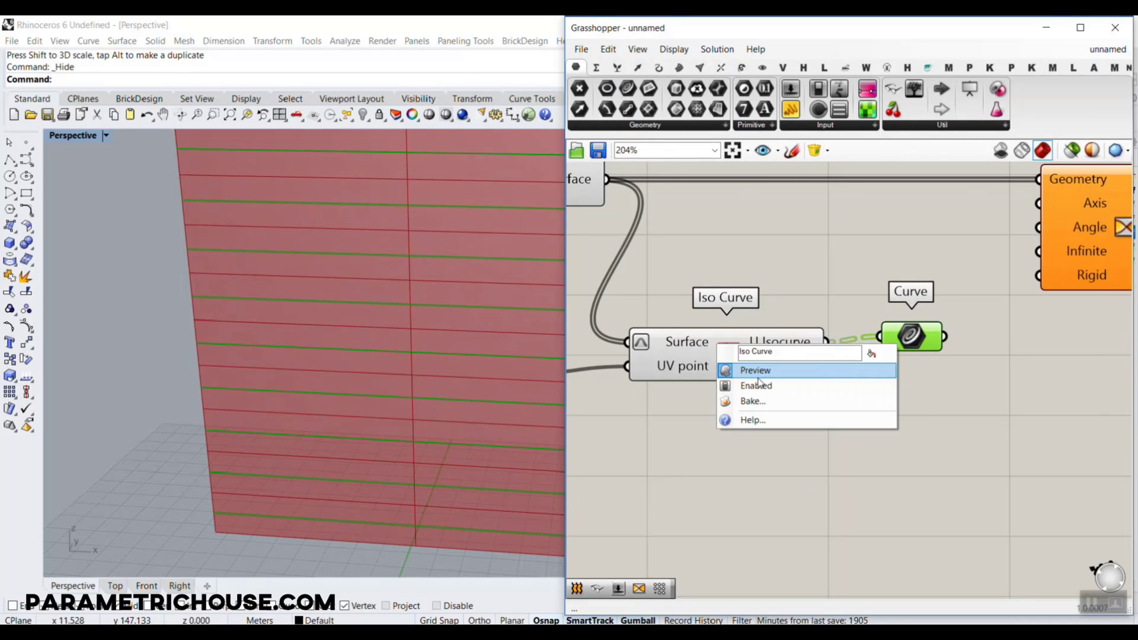
{"action": "left_click", "coordinate": [780, 372]}
Switch the Curve parameter to V Isocurve to inspect its direction, and reconnect it to U Isocurve
{"action": "left_click_drag", "start_coordinate": [862, 348], "coordinate": [879, 336]}
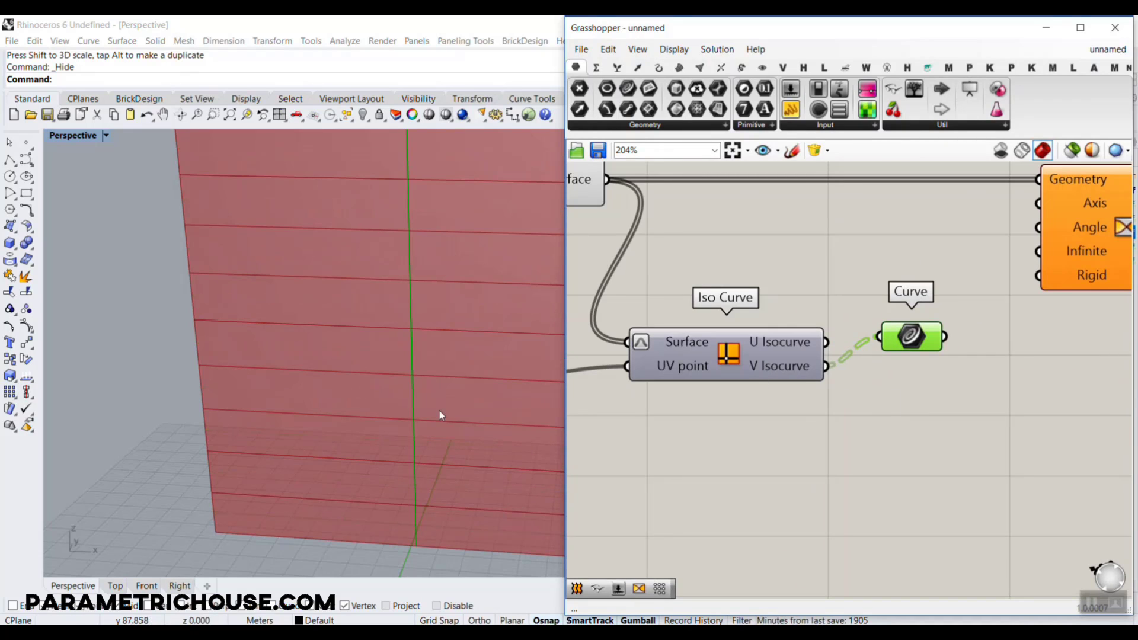
{"action": "scroll", "coordinate": [387, 354], "scroll_direction": "down", "scroll_amount": 1}
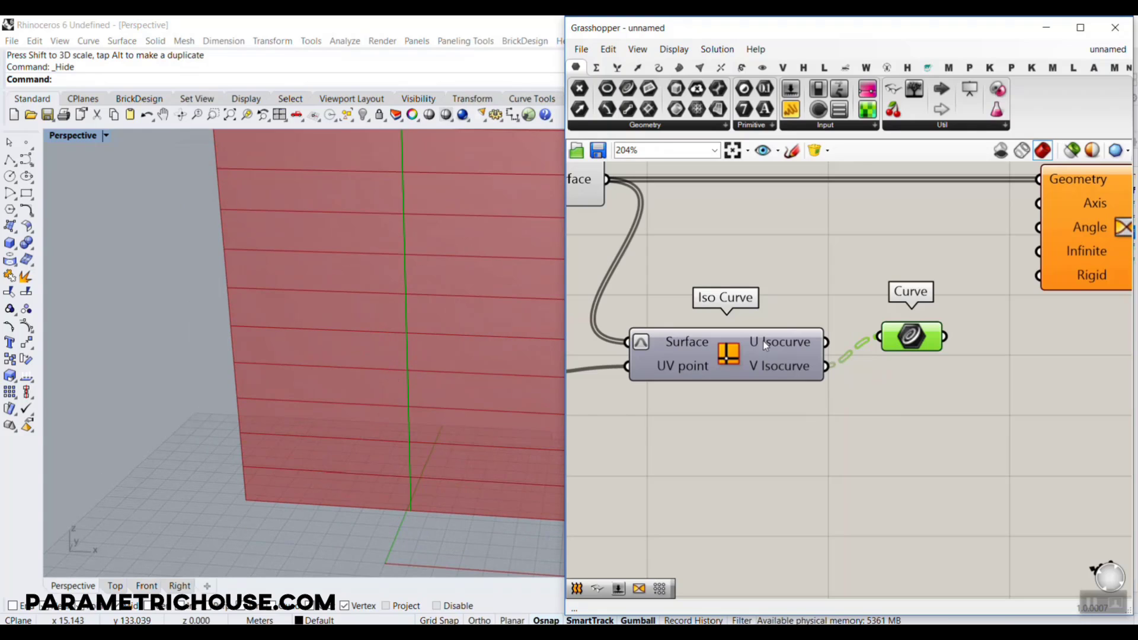
{"action": "left_click_drag", "start_coordinate": [854, 341], "coordinate": [879, 336]}
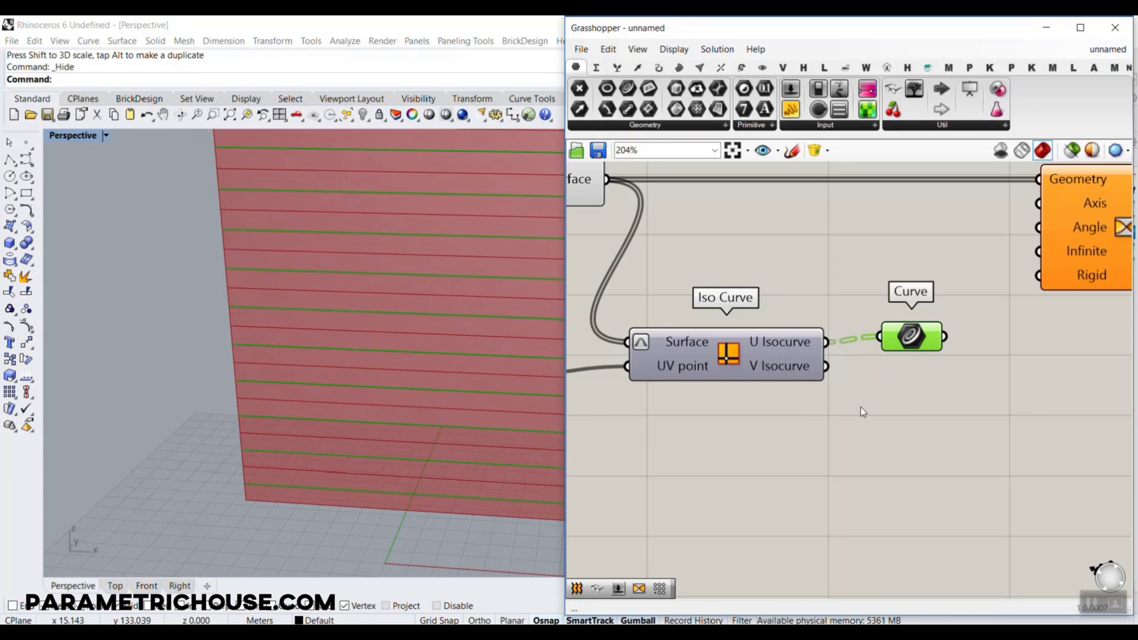
Place a Deconstruct Brep component below Iso Curve and connect Isotrim's Surface output to its Brep input
{"action": "scroll", "coordinate": [859, 407], "scroll_direction": "down", "scroll_amount": 3}
{"action": "scroll", "coordinate": [859, 396], "scroll_direction": "up", "scroll_amount": 2}
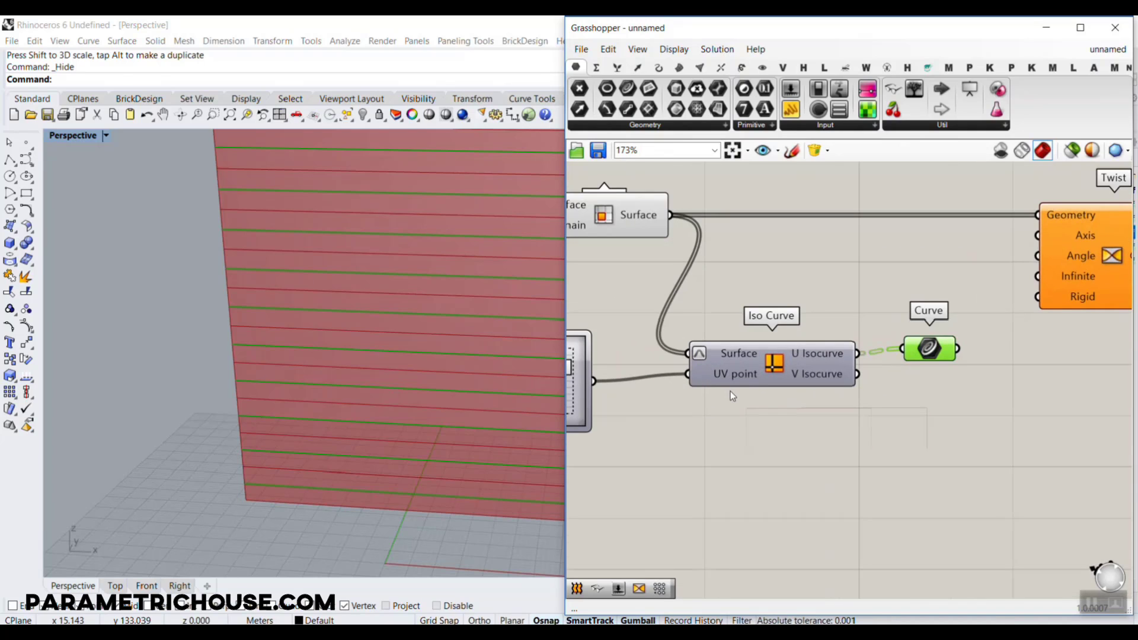
{"action": "left_click", "coordinate": [791, 424]}
{"action": "left_click", "coordinate": [680, 67]}
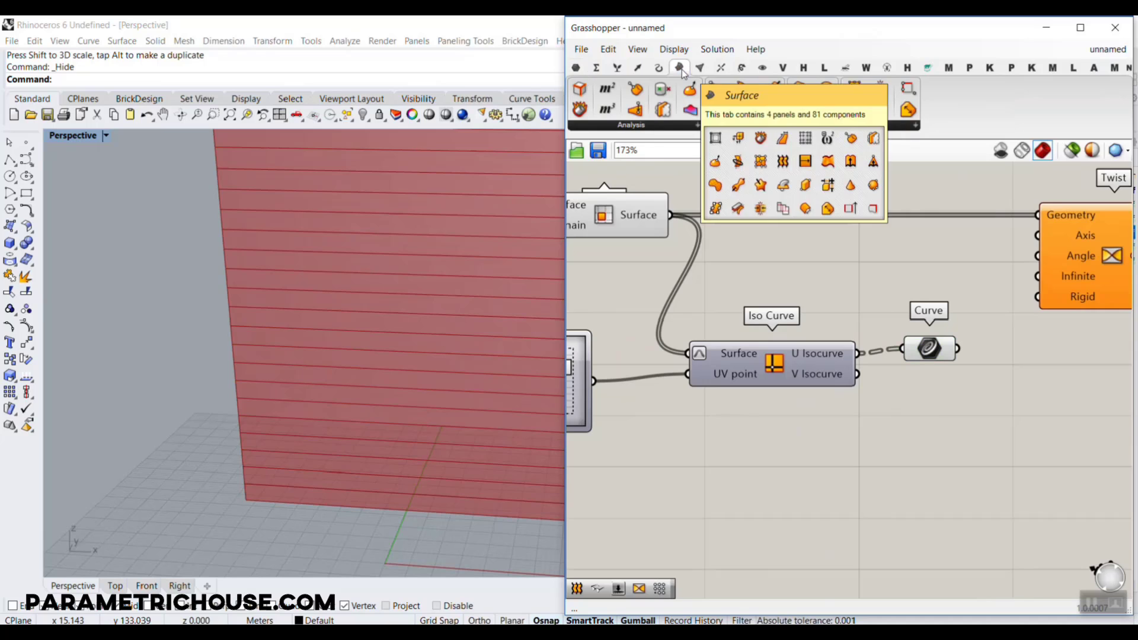
{"action": "left_click", "coordinate": [581, 110]}
{"action": "left_click", "coordinate": [763, 265]}
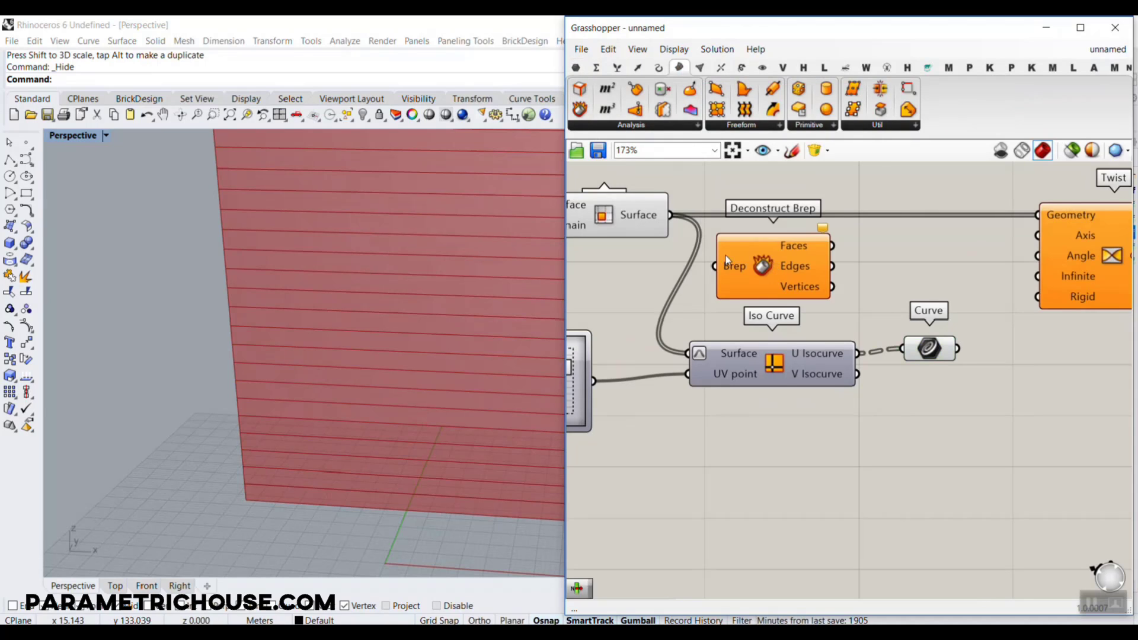
{"action": "left_click_drag", "start_coordinate": [671, 216], "coordinate": [757, 484]}
{"action": "right_click_drag", "start_coordinate": [758, 461], "coordinate": [745, 302]}
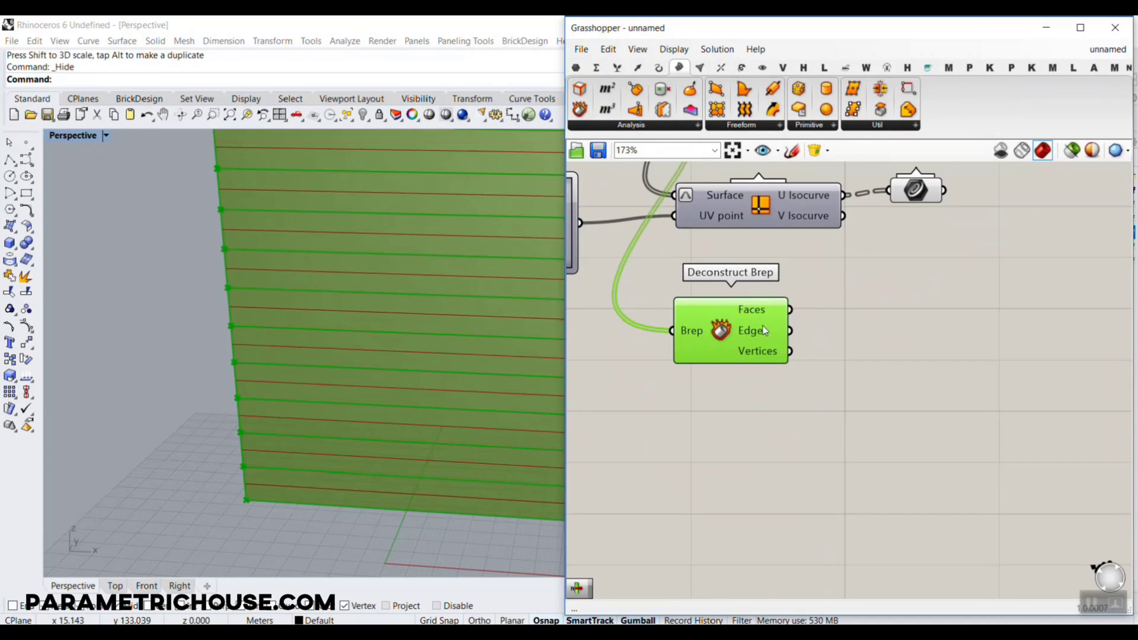
Turn off the preview of the Curve parameter holding the U isocurves
{"action": "left_click", "coordinate": [637, 302]}
{"action": "right_click", "coordinate": [926, 194]}
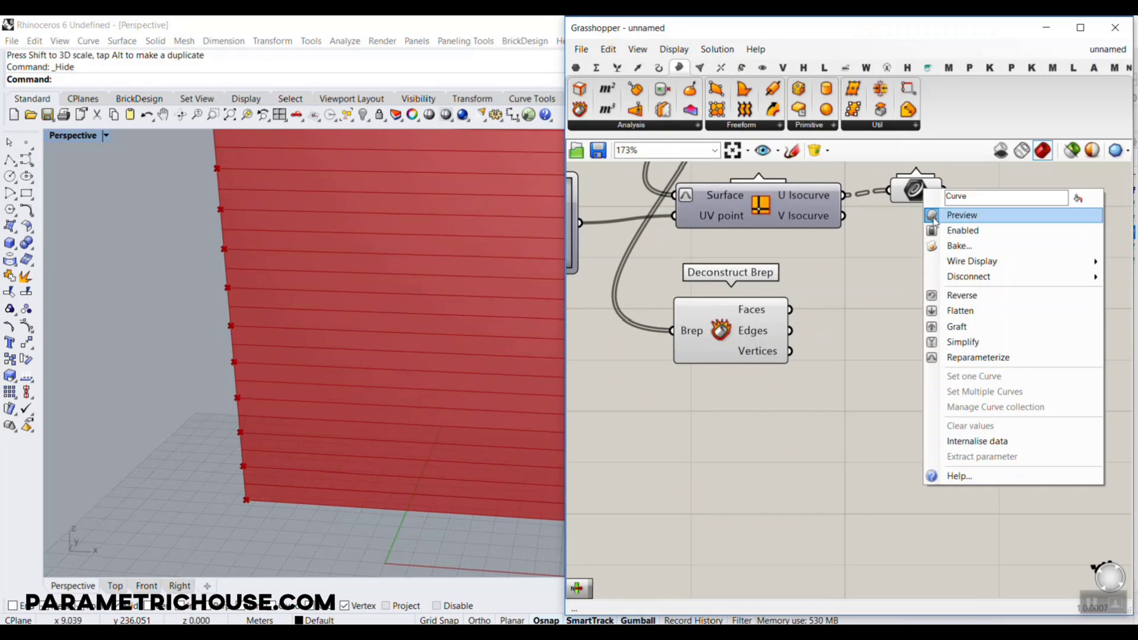
{"action": "left_click", "coordinate": [972, 215]}
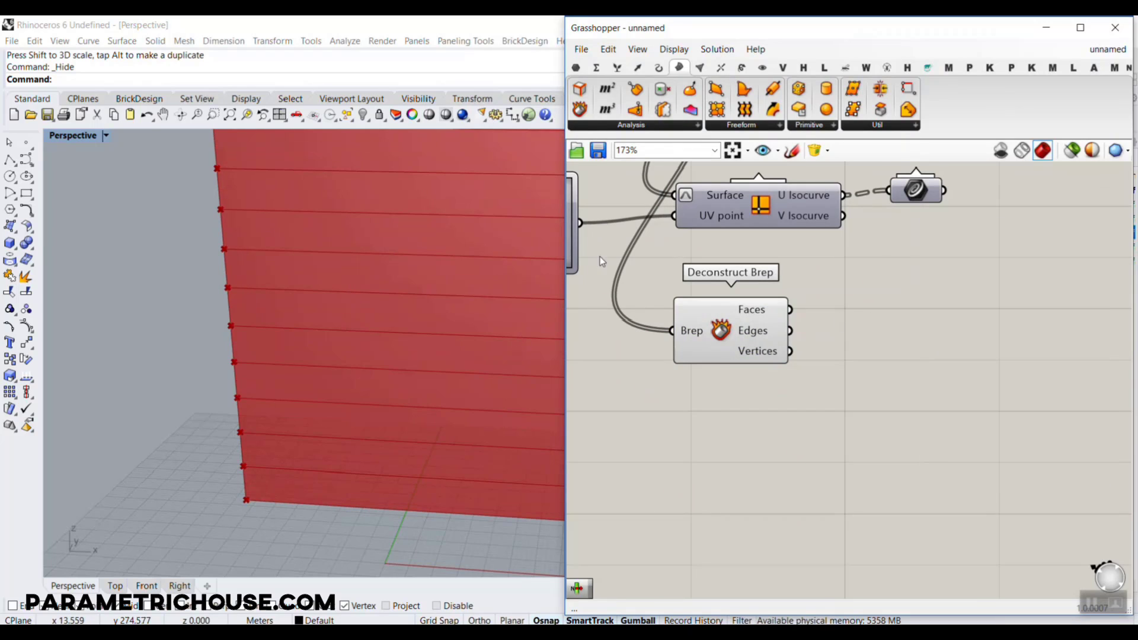
Place a List Item component beside Deconstruct Brep and connect the Edges output to its List input
{"action": "left_click", "coordinate": [617, 67]}
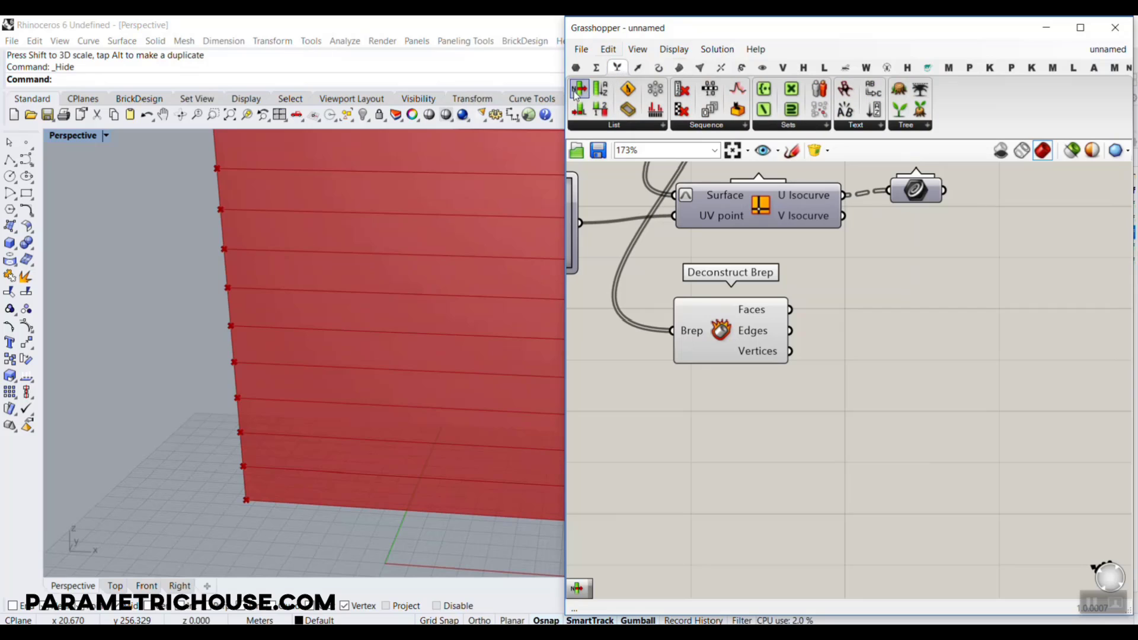
{"action": "left_click_drag", "start_coordinate": [577, 91], "coordinate": [895, 364]}
{"action": "scroll", "coordinate": [889, 364], "scroll_direction": "up", "scroll_amount": 2}
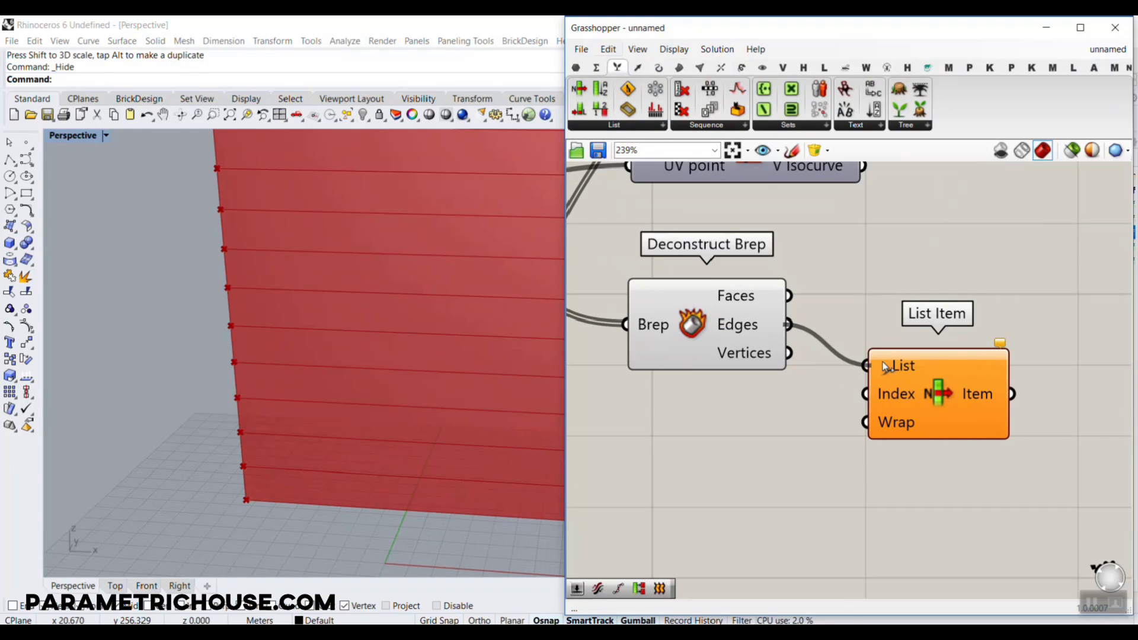
{"action": "scroll", "coordinate": [325, 356], "scroll_direction": "down", "scroll_amount": 5}
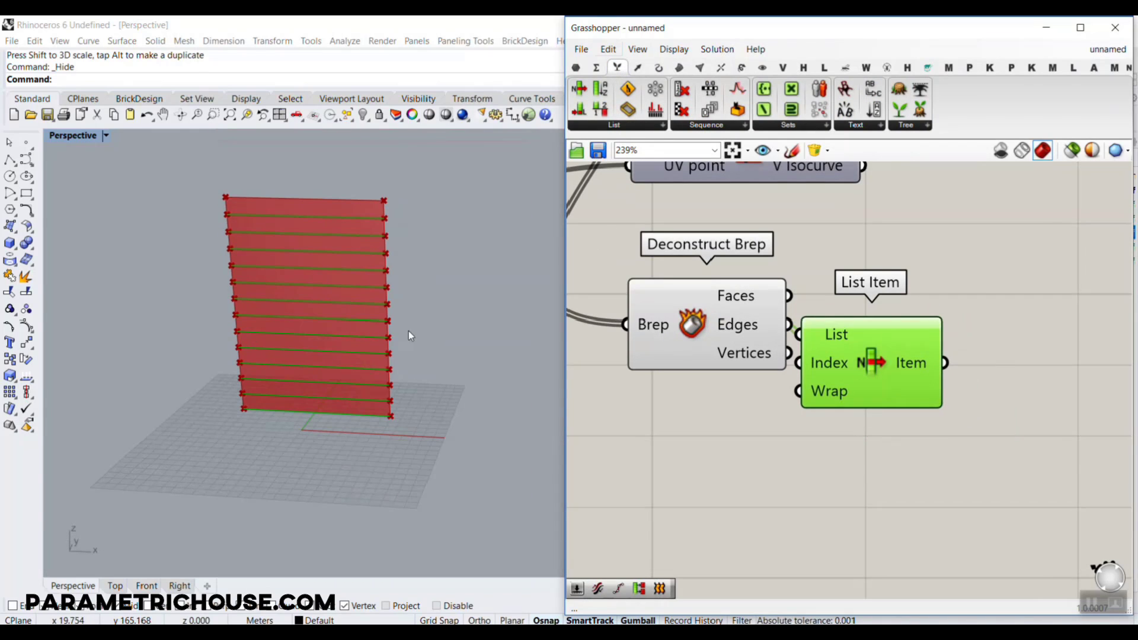
Add the +1, +2 and +3 outputs to the List Item component
{"action": "scroll", "coordinate": [888, 375], "scroll_direction": "up", "scroll_amount": 4}
{"action": "left_click", "coordinate": [891, 434]}
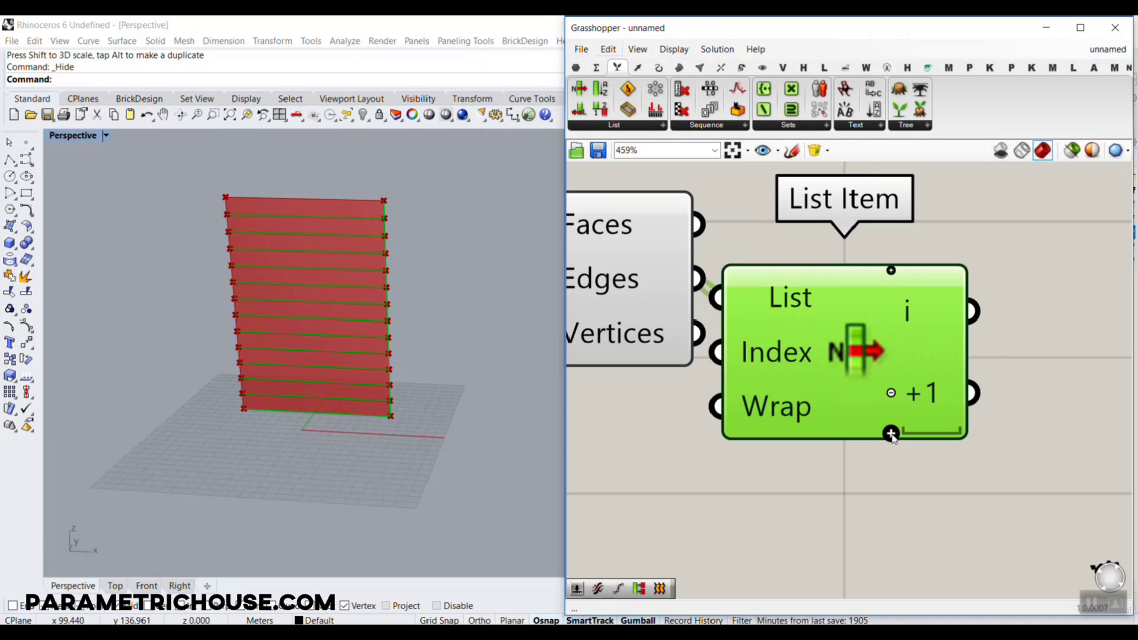
{"action": "scroll", "coordinate": [447, 340], "scroll_direction": "up", "scroll_amount": 4}
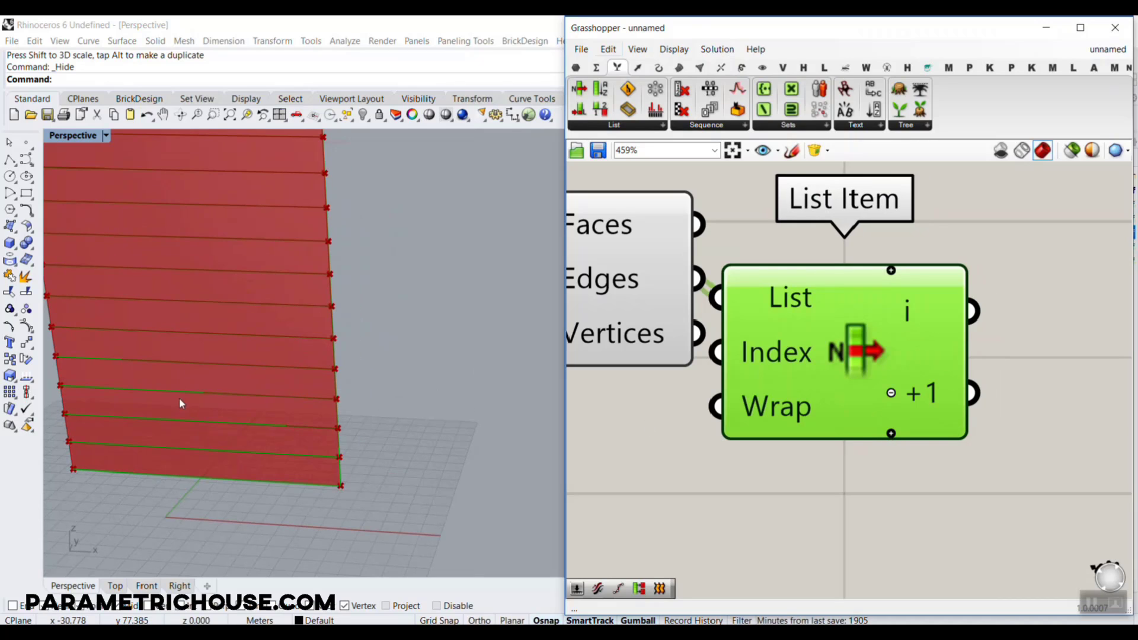
{"action": "key", "text": "ctrl+2"}
{"action": "mouse_move", "coordinate": [89, 359]}
{"action": "left_mouse_down"}
{"action": "mouse_move", "coordinate": [335, 366]}
{"action": "mouse_move", "coordinate": [52, 329]}
{"action": "left_mouse_up"}
{"action": "key", "text": "Escape"}
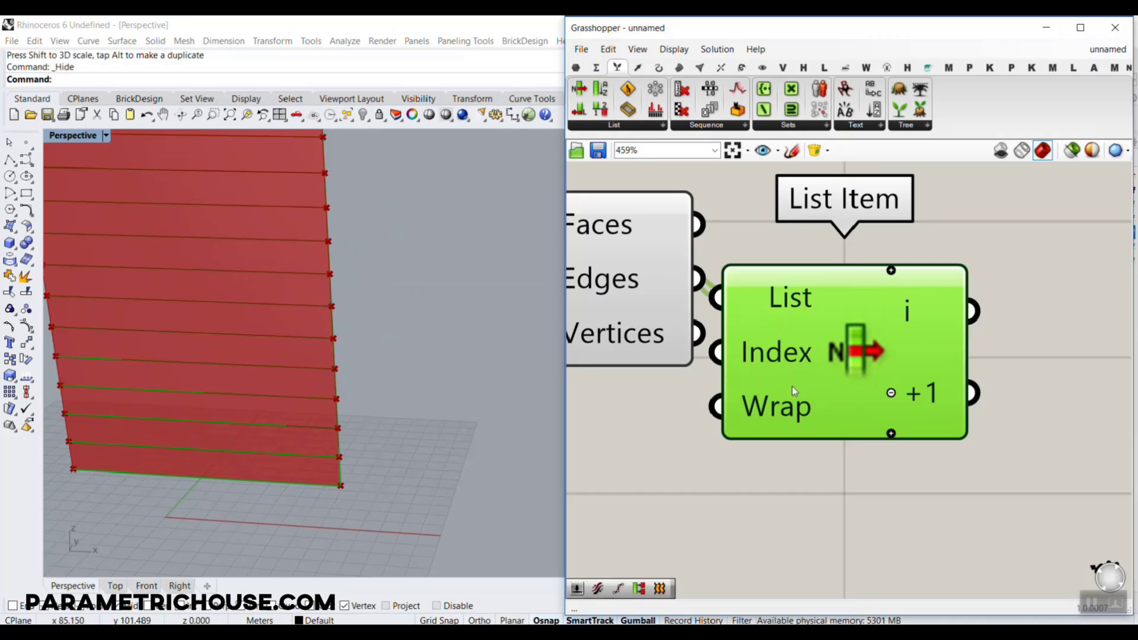
{"action": "scroll", "coordinate": [860, 425], "scroll_direction": "up", "scroll_amount": 2}
{"action": "left_click", "coordinate": [902, 436]}
{"action": "left_click", "coordinate": [902, 436]}
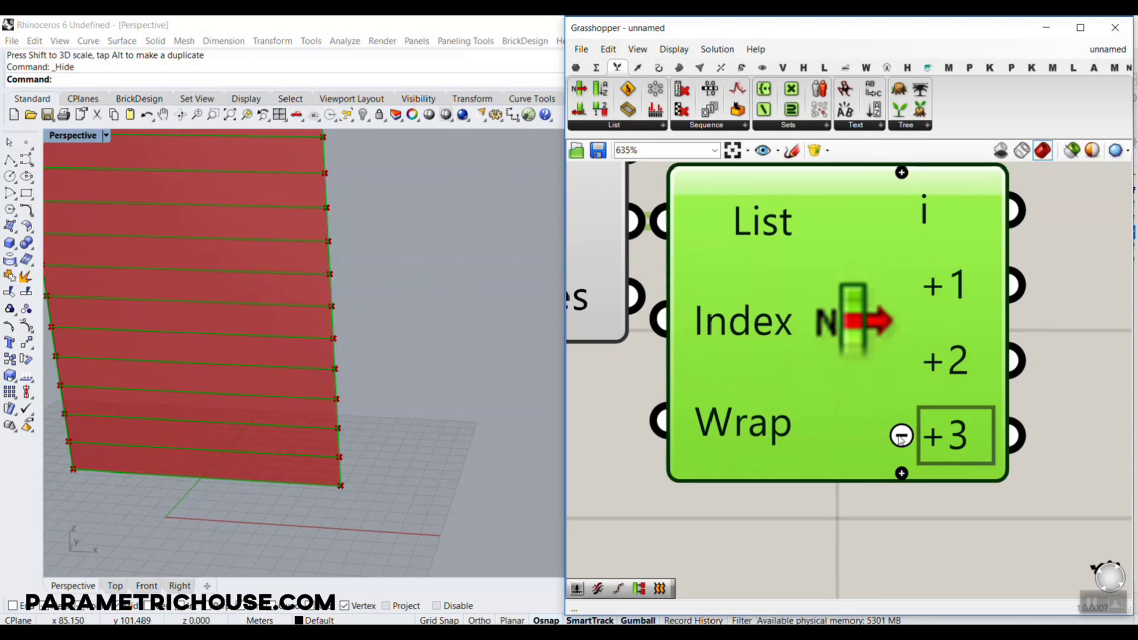
Place a Point On Curve component beside List Item and connect List Item's +1 output to it, keeping 0.500
{"action": "scroll", "coordinate": [895, 415], "scroll_direction": "down", "scroll_amount": 5}
{"action": "left_click_drag", "start_coordinate": [894, 410], "coordinate": [896, 410]}
{"action": "right_click_drag", "start_coordinate": [1001, 394], "coordinate": [867, 391]}
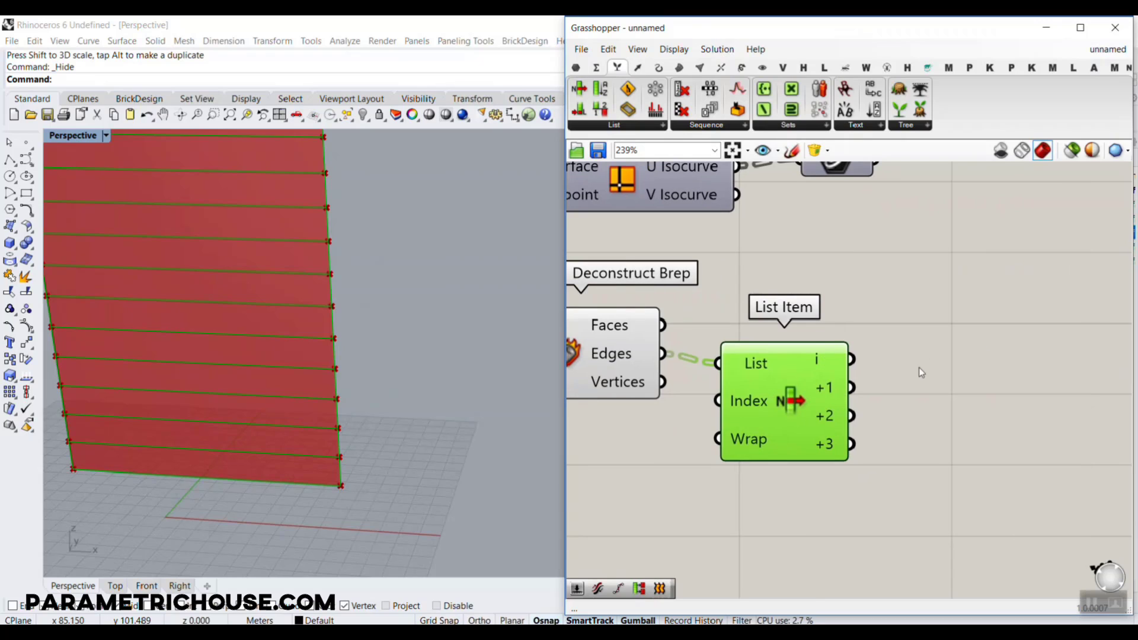
{"action": "left_click", "coordinate": [866, 392]}
{"action": "left_click", "coordinate": [658, 69]}
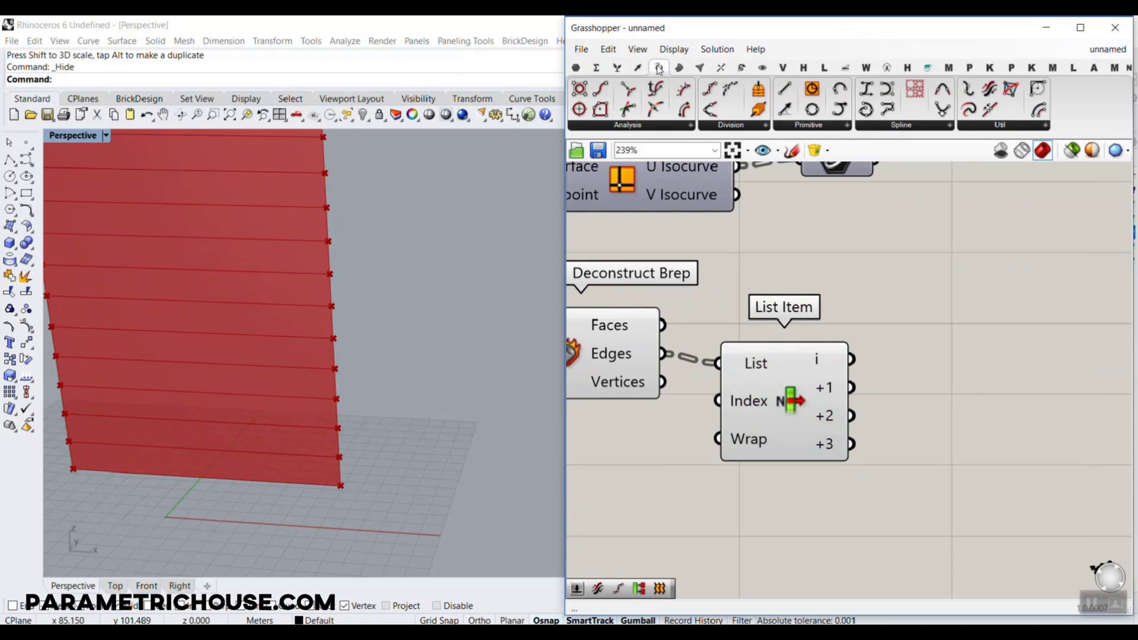
{"action": "left_click_drag", "start_coordinate": [656, 109], "coordinate": [1006, 388]}
{"action": "left_click_drag", "start_coordinate": [852, 359], "coordinate": [947, 390]}
{"action": "scroll", "coordinate": [356, 354], "scroll_direction": "up", "scroll_amount": 3}
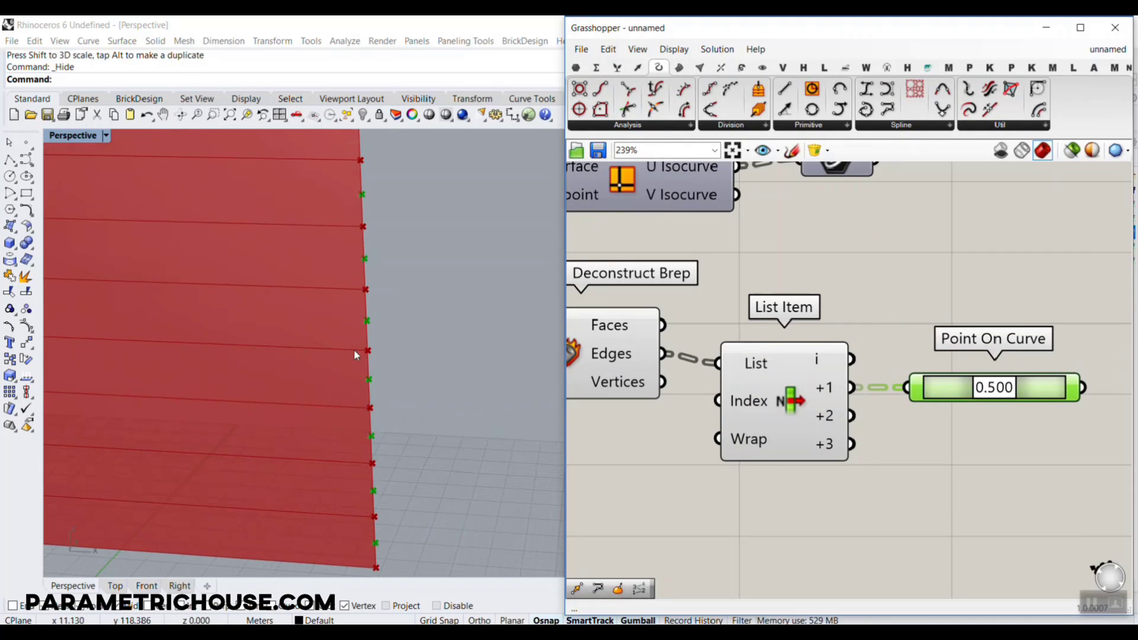
Duplicate the Point On Curve component below the original and connect List Item's +3 output to the copy
{"action": "key", "text": "ctrl+c"}
{"action": "key", "text": "ctrl+v"}
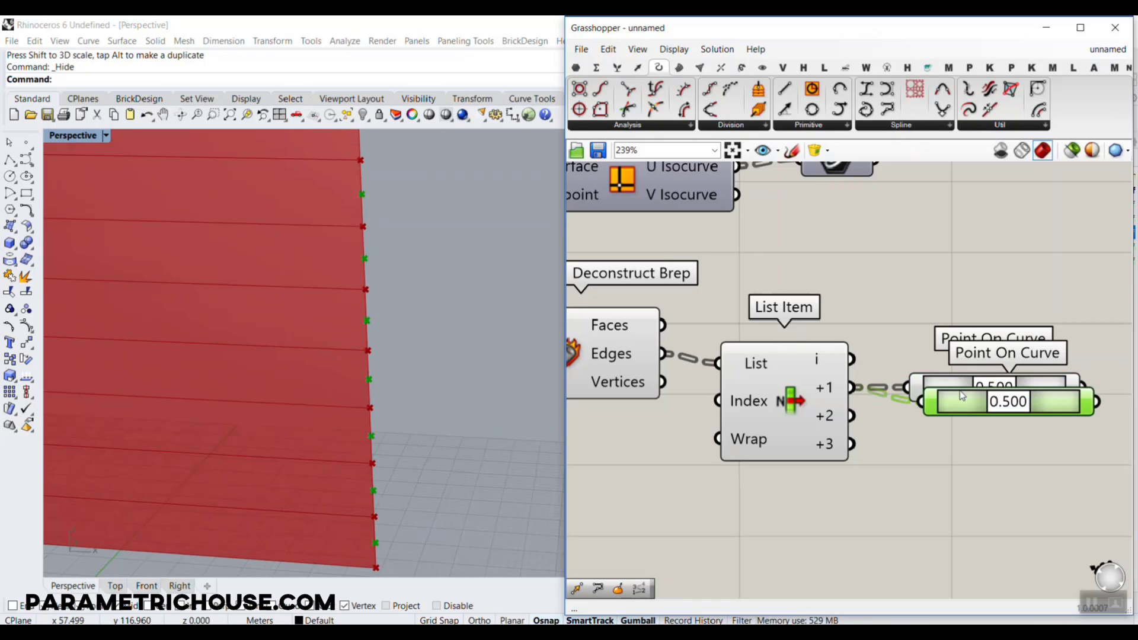
{"action": "left_click_drag", "start_coordinate": [959, 394], "coordinate": [948, 469]}
{"action": "left_click_drag", "start_coordinate": [852, 444], "coordinate": [907, 474]}
{"action": "right_click_drag", "start_coordinate": [259, 407], "coordinate": [339, 418], "text": "shift"}
{"action": "scroll", "coordinate": [356, 418], "scroll_direction": "down", "scroll_amount": 3}
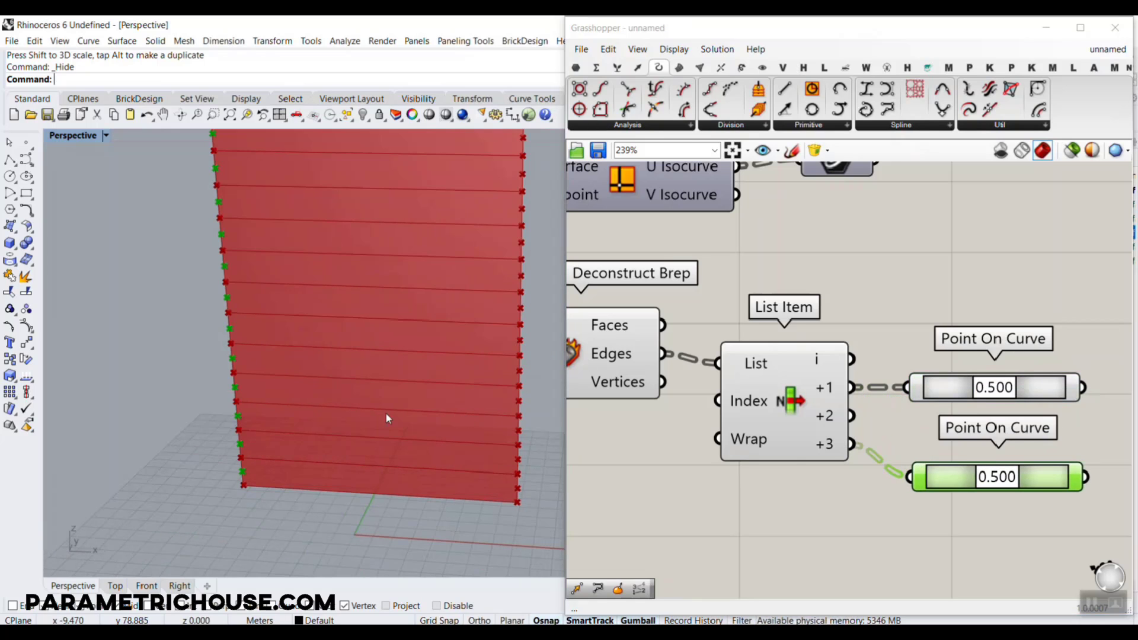
Place a Line component, connect the two Point On Curve outputs to Start Point and End Point, and select it to check the lines
{"action": "scroll", "coordinate": [1079, 355], "scroll_direction": "down", "scroll_amount": 2}
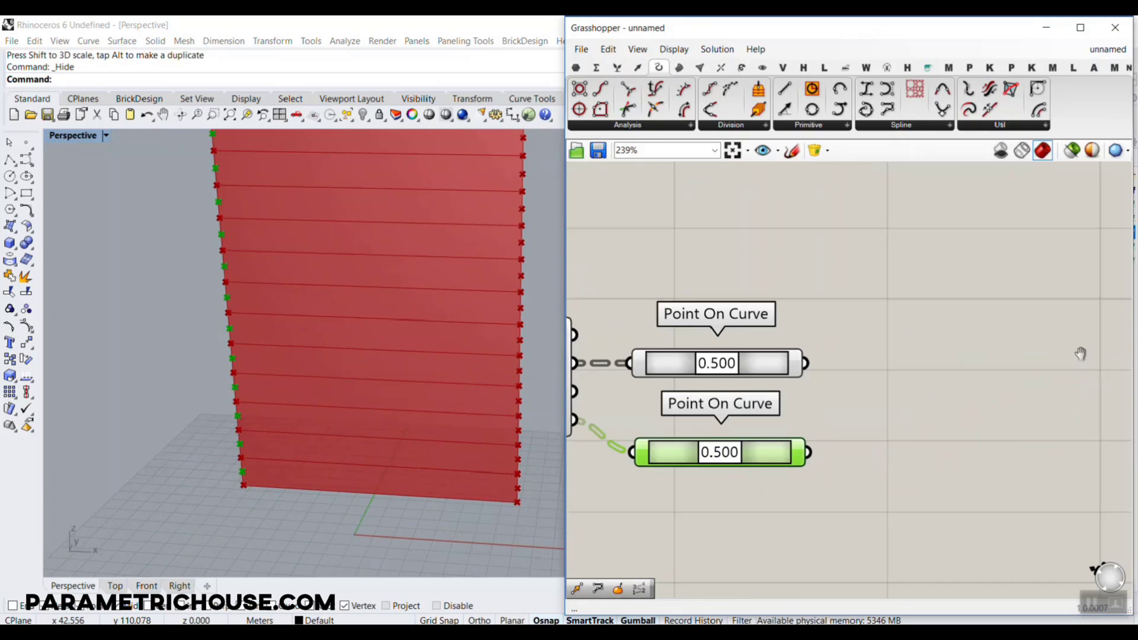
{"action": "left_click", "coordinate": [785, 88]}
{"action": "scroll", "coordinate": [945, 384], "scroll_direction": "up", "scroll_amount": 3}
{"action": "left_click", "coordinate": [947, 428]}
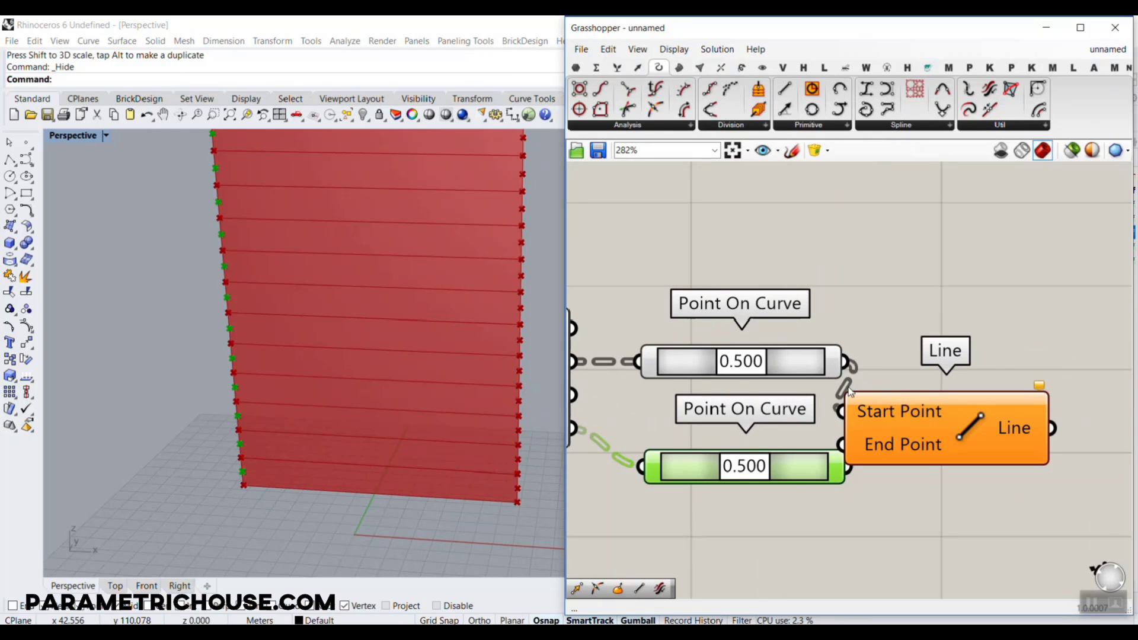
{"action": "left_click_drag", "start_coordinate": [851, 393], "coordinate": [842, 411]}
{"action": "left_click", "coordinate": [871, 451]}
{"action": "left_click", "coordinate": [862, 481]}
{"action": "scroll", "coordinate": [877, 405], "scroll_direction": "down", "scroll_amount": 3}
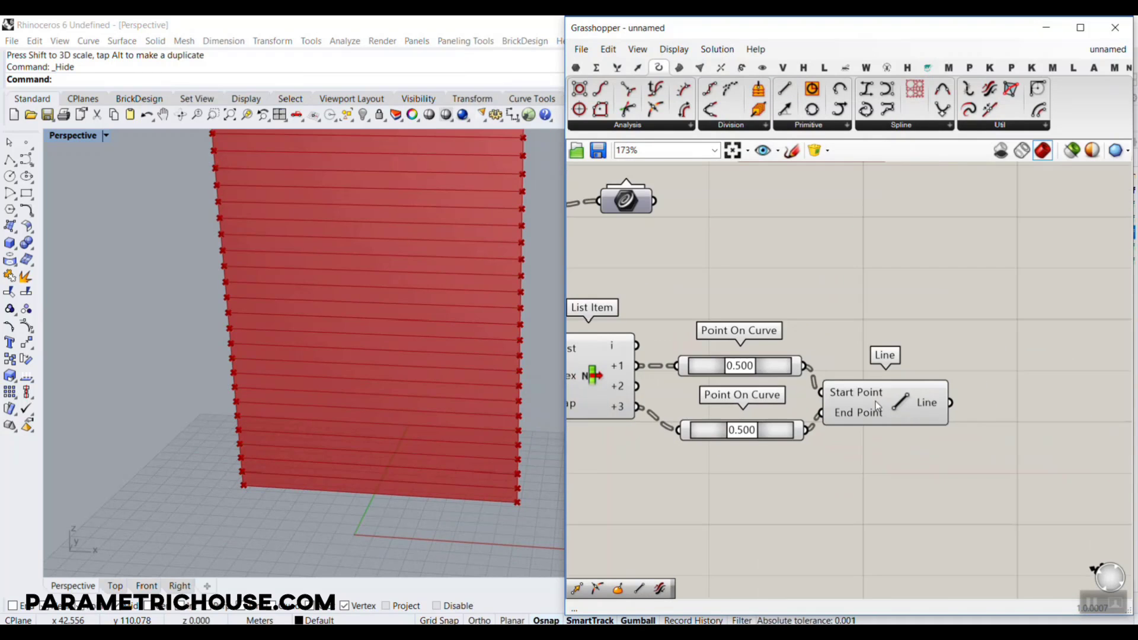
{"action": "left_click", "coordinate": [879, 403]}
{"action": "scroll", "coordinate": [854, 336], "scroll_direction": "down", "scroll_amount": 3}
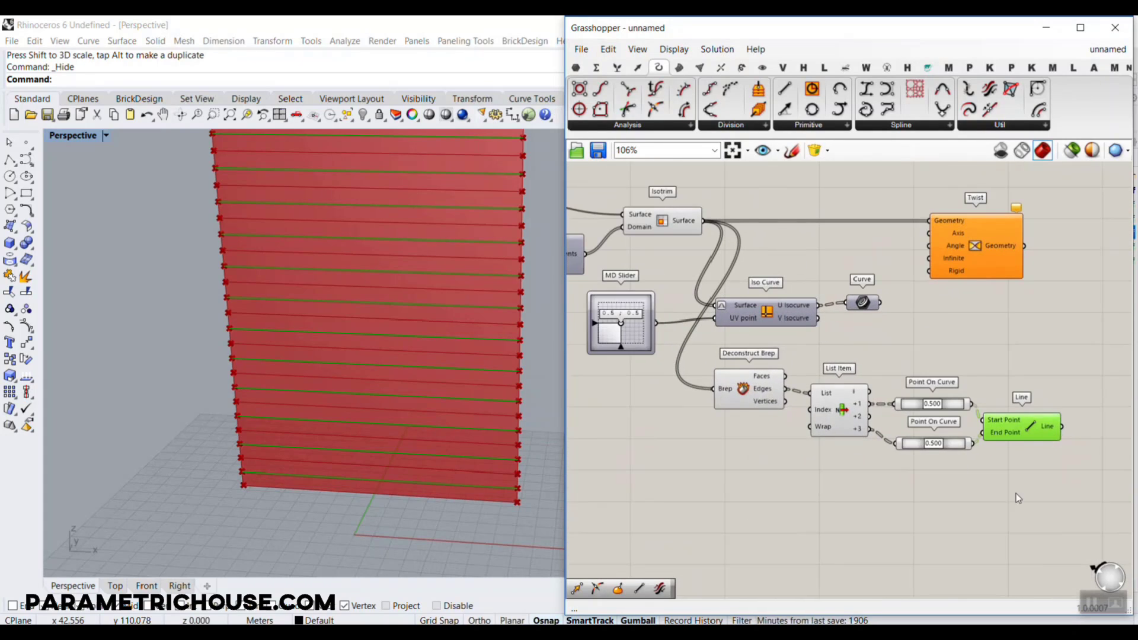
Delete the Deconstruct Brep, List Item, both Point On Curve components and the Line component
{"action": "left_click_drag", "start_coordinate": [1064, 498], "coordinate": [714, 344]}
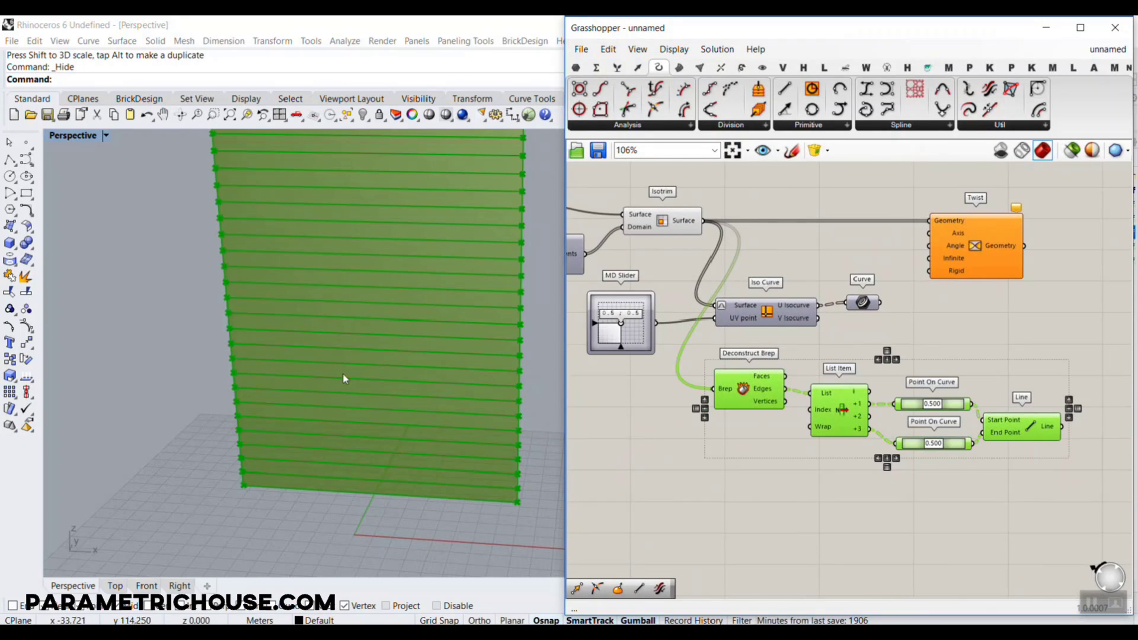
{"action": "left_click", "coordinate": [744, 335]}
{"action": "scroll", "coordinate": [744, 335], "scroll_direction": "up", "scroll_amount": 2}
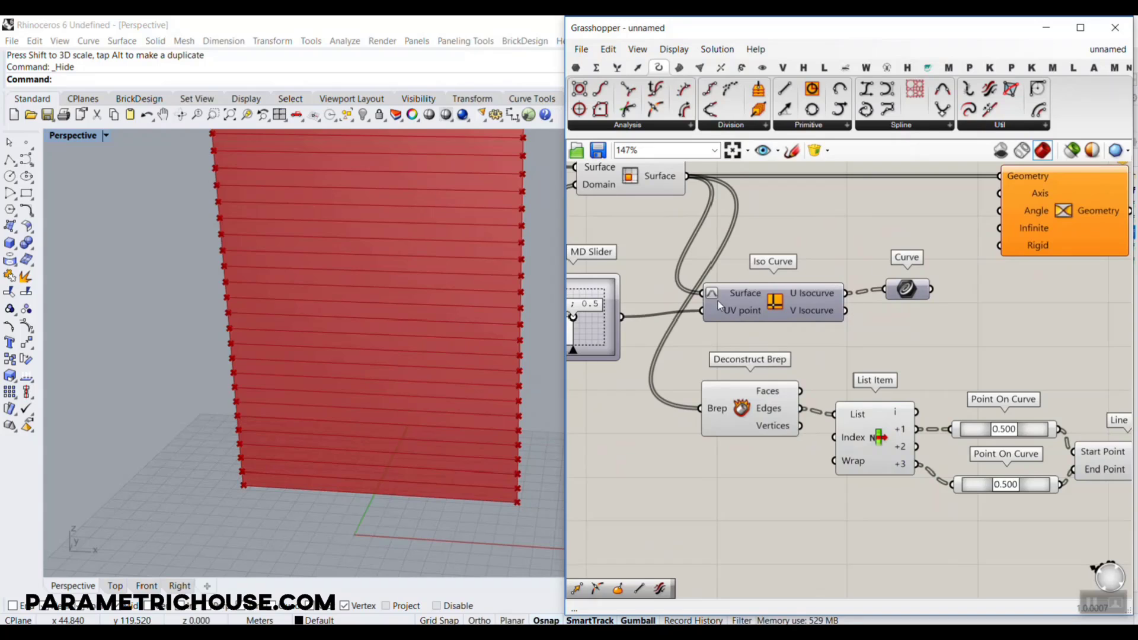
{"action": "mouse_move", "coordinate": [811, 300]}
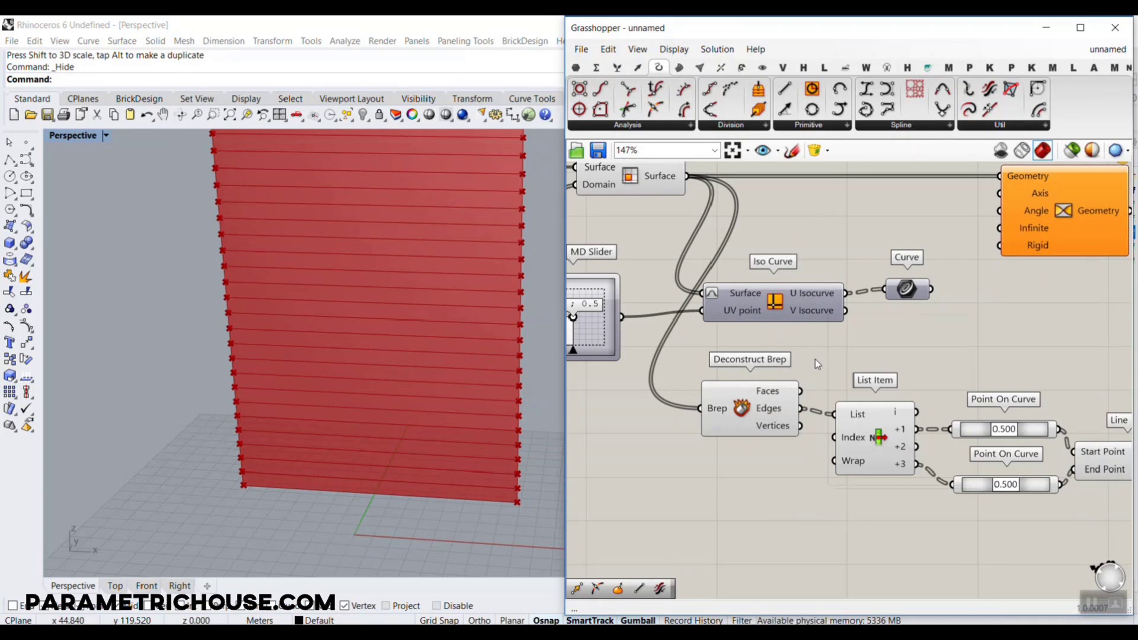
{"action": "scroll", "coordinate": [813, 357], "scroll_direction": "down", "scroll_amount": 1}
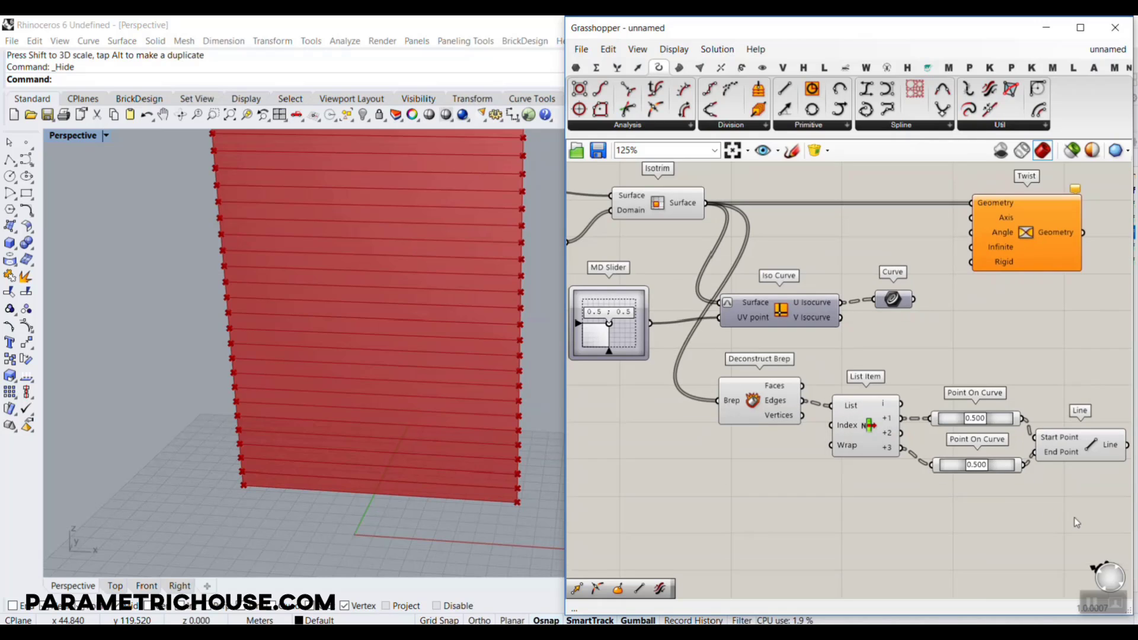
{"action": "left_click_drag", "start_coordinate": [1078, 522], "coordinate": [732, 367]}
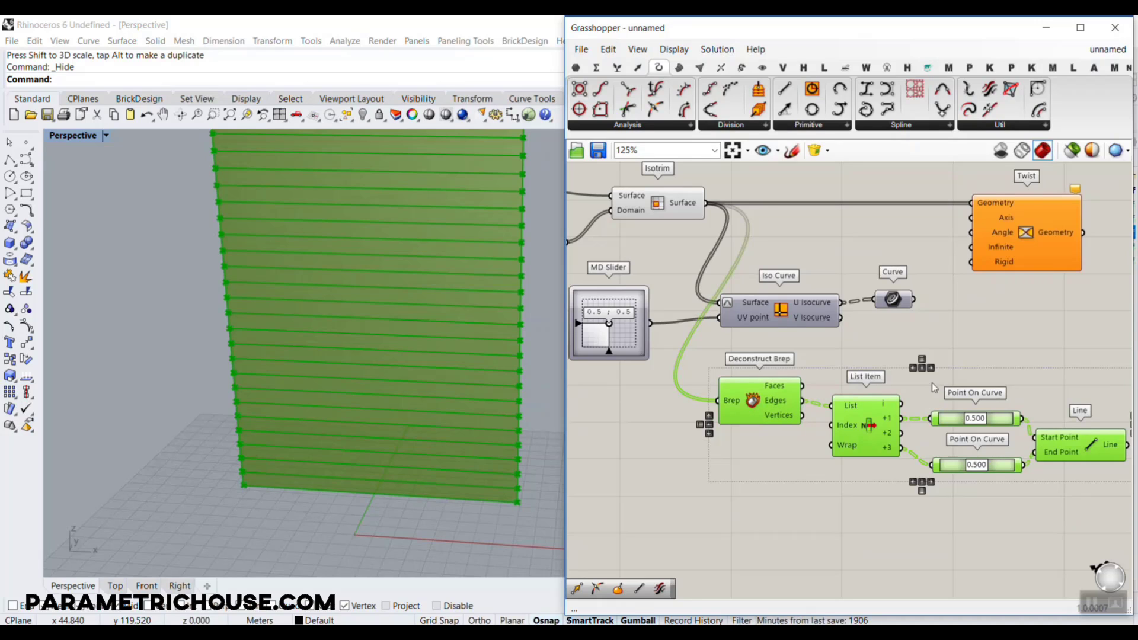
{"action": "key", "text": "Delete"}
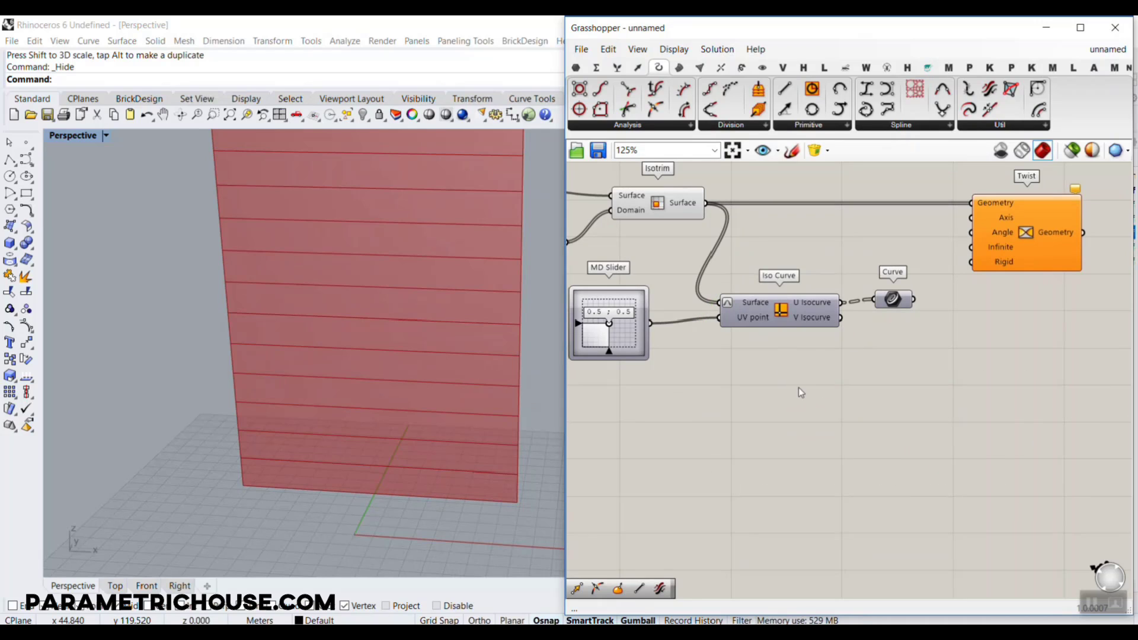
Turn on the preview of the U isocurve Curve parameter and connect its output to Twist's Axis input
{"action": "right_click", "coordinate": [894, 299]}
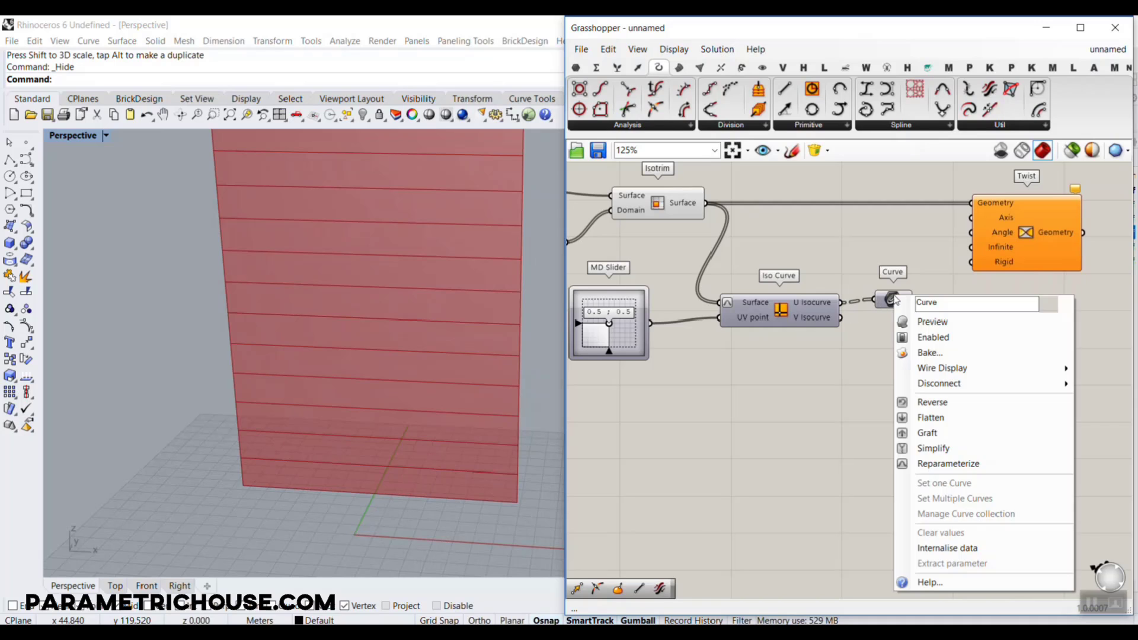
{"action": "left_click", "coordinate": [916, 322]}
{"action": "scroll", "coordinate": [628, 323], "scroll_direction": "up", "scroll_amount": 2}
{"action": "right_click_drag", "start_coordinate": [952, 347], "coordinate": [741, 458]}
{"action": "scroll", "coordinate": [816, 406], "scroll_direction": "up", "scroll_amount": 2}
{"action": "left_click_drag", "start_coordinate": [835, 401], "coordinate": [940, 244]}
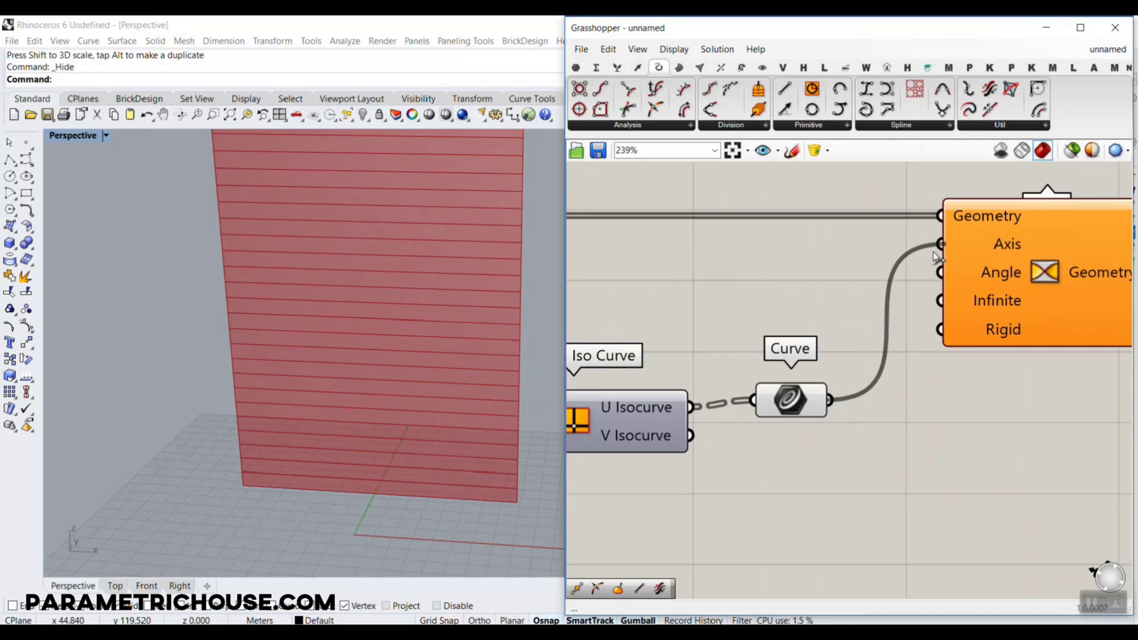
{"action": "scroll", "coordinate": [515, 382], "scroll_direction": "down", "scroll_amount": 3}
{"action": "mouse_move", "coordinate": [419, 337]}
{"action": "right_mouse_down"}
{"action": "mouse_move", "coordinate": [389, 305]}
{"action": "mouse_move", "coordinate": [419, 437]}
{"action": "mouse_move", "coordinate": [469, 255]}
{"action": "mouse_move", "coordinate": [389, 297]}
{"action": "mouse_move", "coordinate": [391, 320]}
{"action": "mouse_move", "coordinate": [415, 335]}
{"action": "right_mouse_up"}
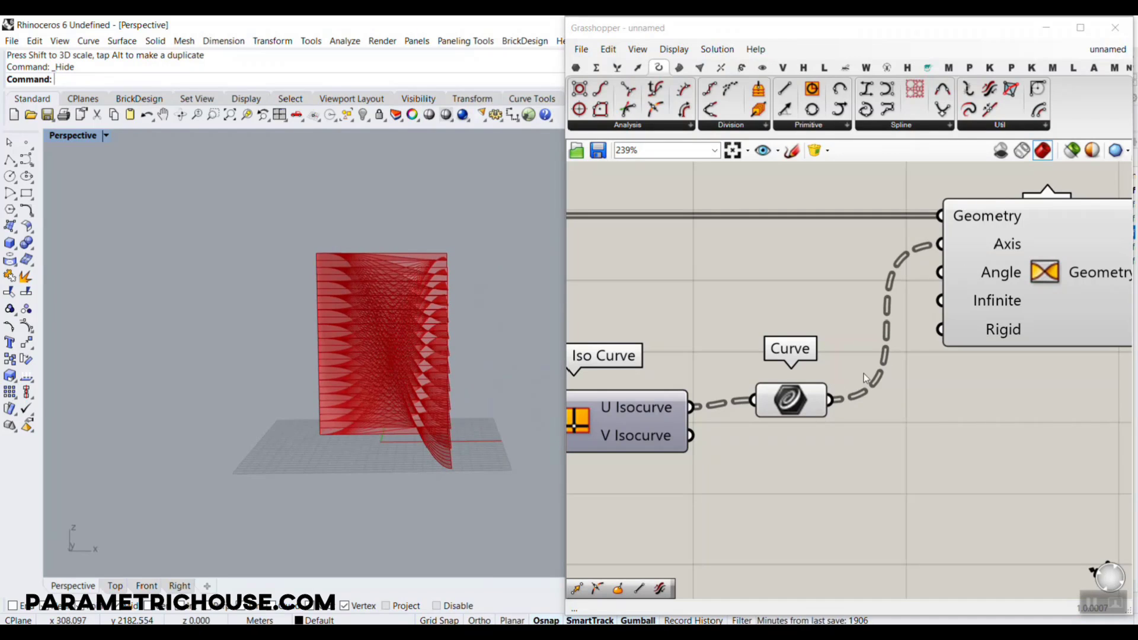
{"action": "scroll", "coordinate": [858, 383], "scroll_direction": "up", "scroll_amount": 1}
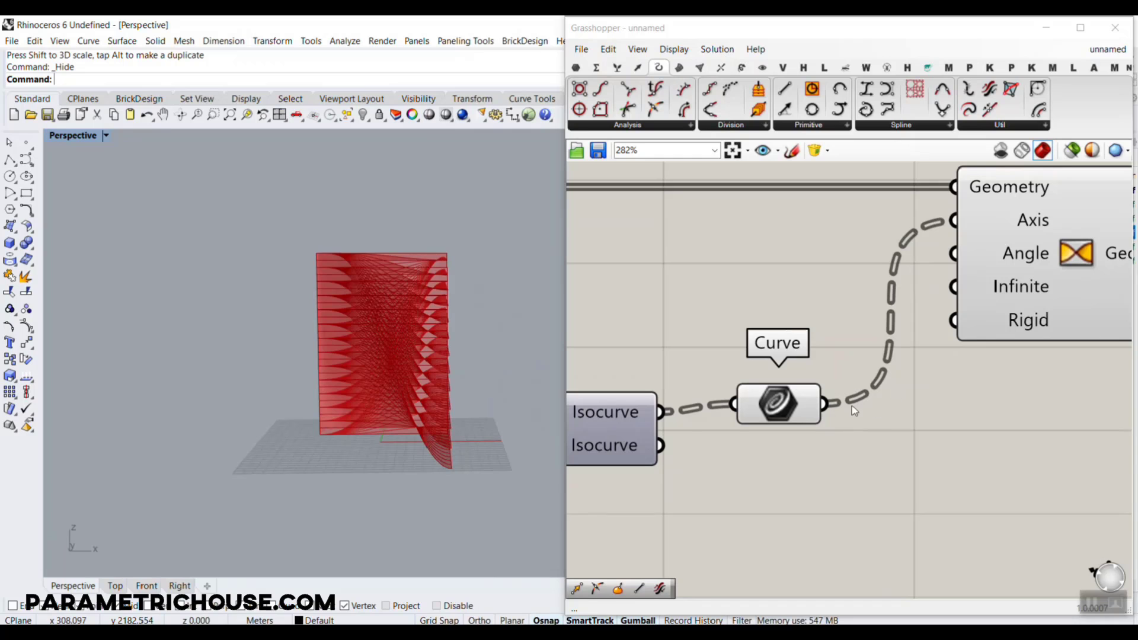
Check the Draw Fancy Wires display option and compare the data structures of Twist's Geometry and Axis inputs
{"action": "left_click", "coordinate": [674, 48]}
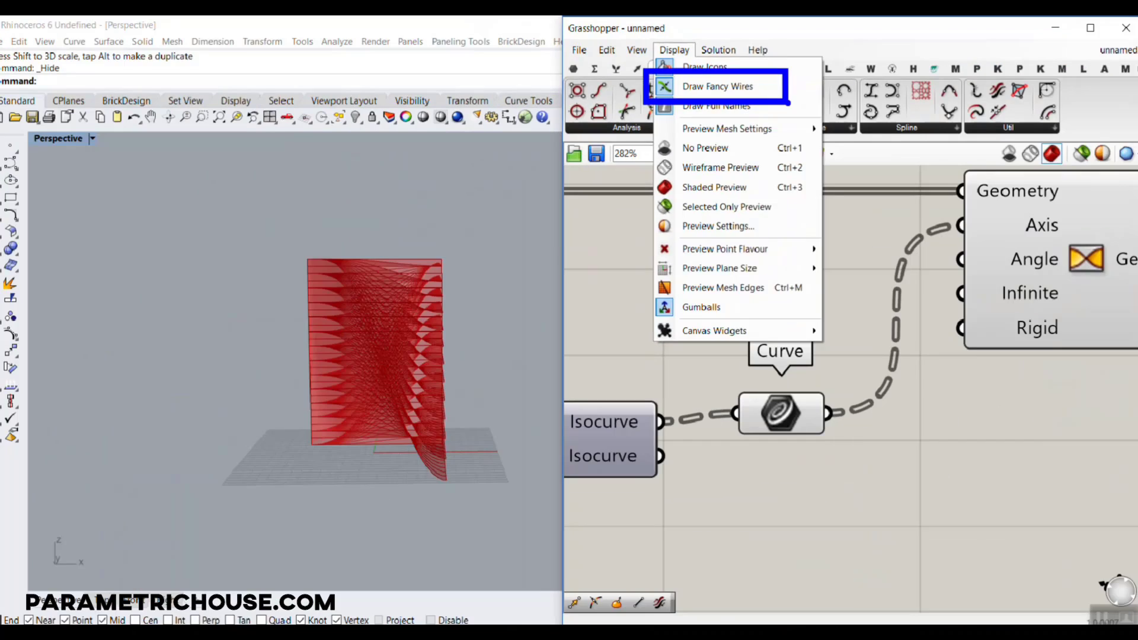
{"action": "left_click", "coordinate": [676, 82]}
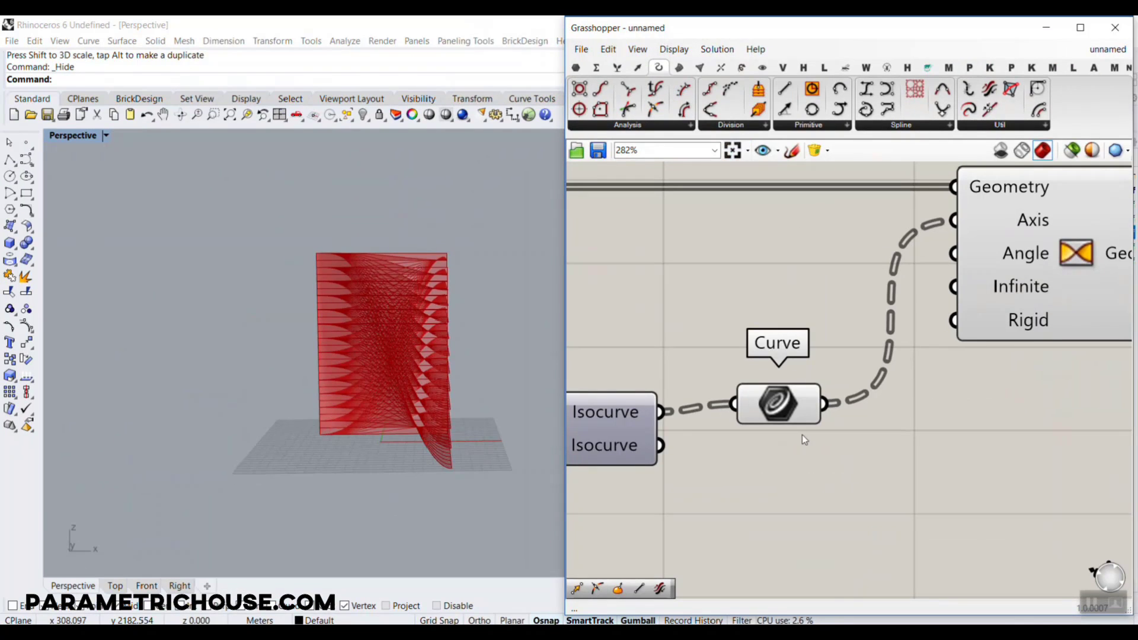
{"action": "mouse_move", "coordinate": [976, 215]}
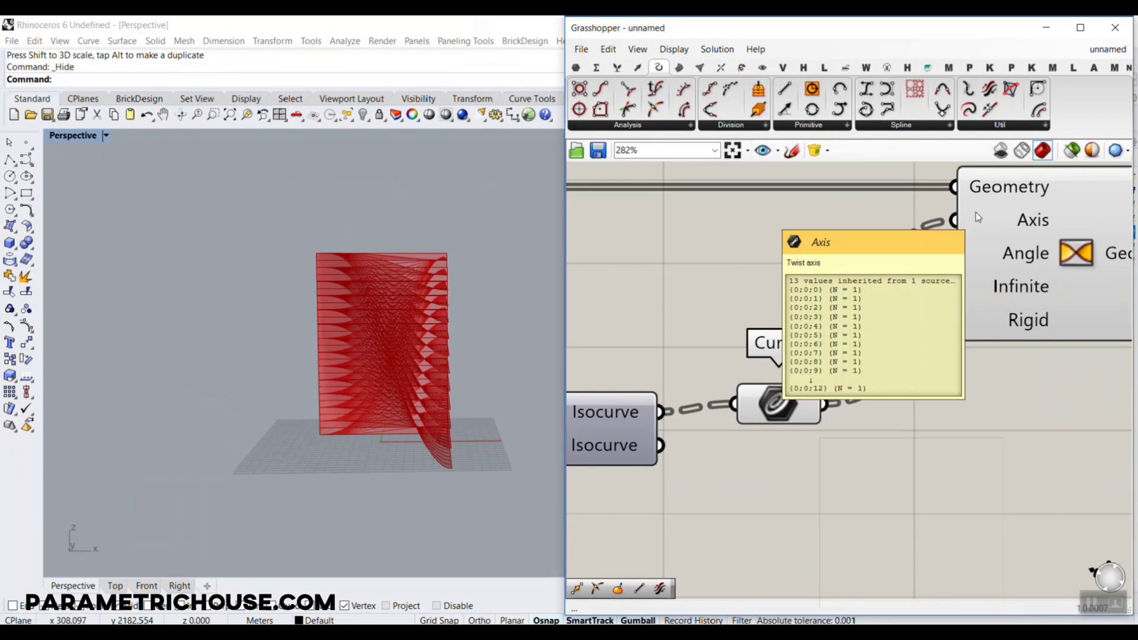
{"action": "scroll", "coordinate": [976, 212], "scroll_direction": "down", "scroll_amount": 4}
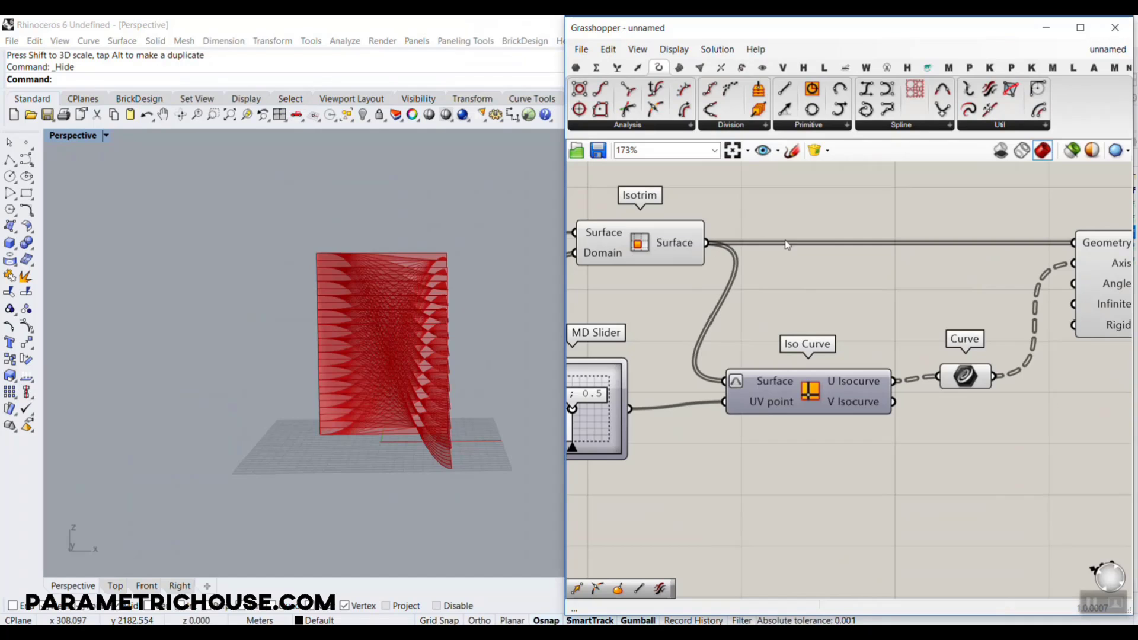
{"action": "right_click_drag", "start_coordinate": [973, 243], "coordinate": [752, 253]}
{"action": "mouse_move", "coordinate": [886, 251]}
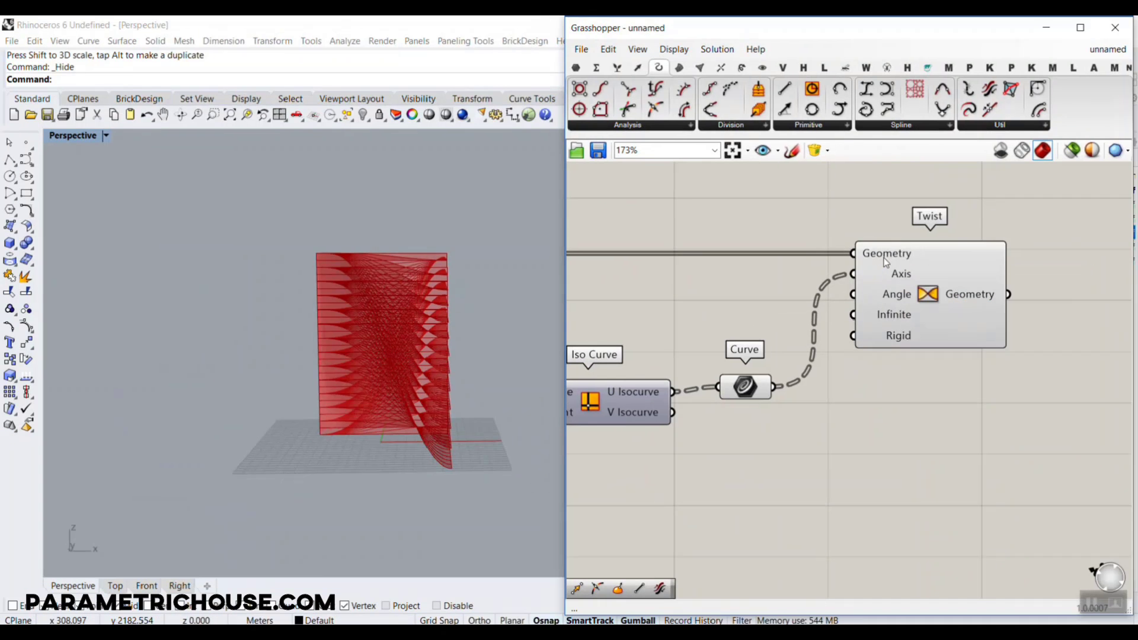
{"action": "mouse_move", "coordinate": [878, 299]}
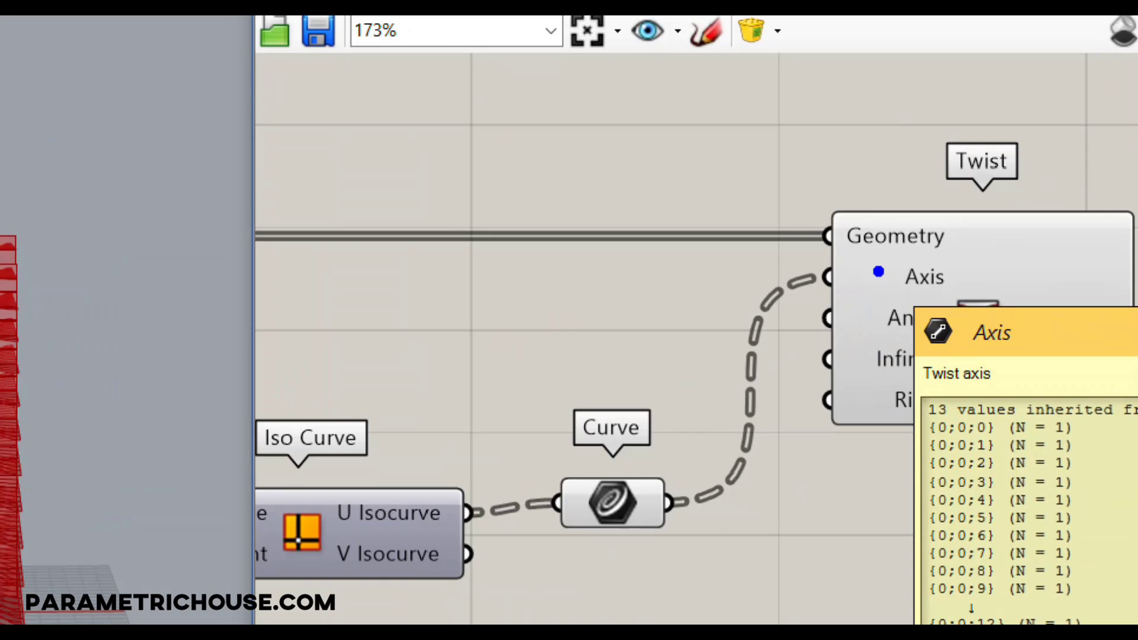
{"action": "mouse_move", "coordinate": [778, 240]}
{"action": "left_mouse_down"}
{"action": "mouse_move", "coordinate": [774, 182]}
{"action": "mouse_move", "coordinate": [786, 193]}
{"action": "left_mouse_up"}
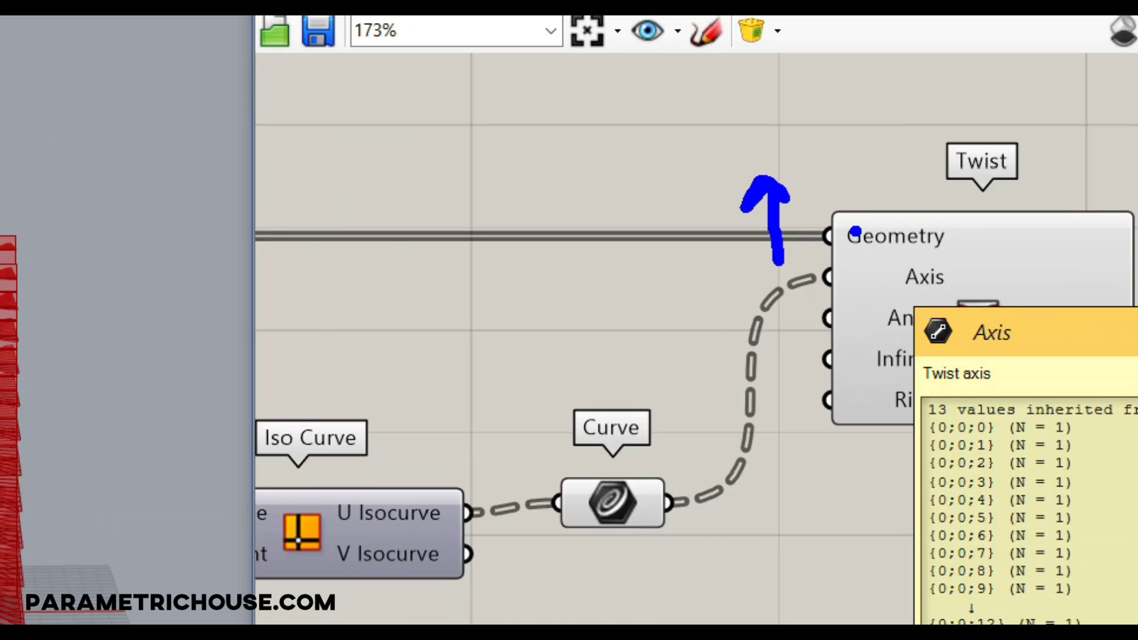
{"action": "left_click_drag", "start_coordinate": [660, 474], "coordinate": [631, 497]}
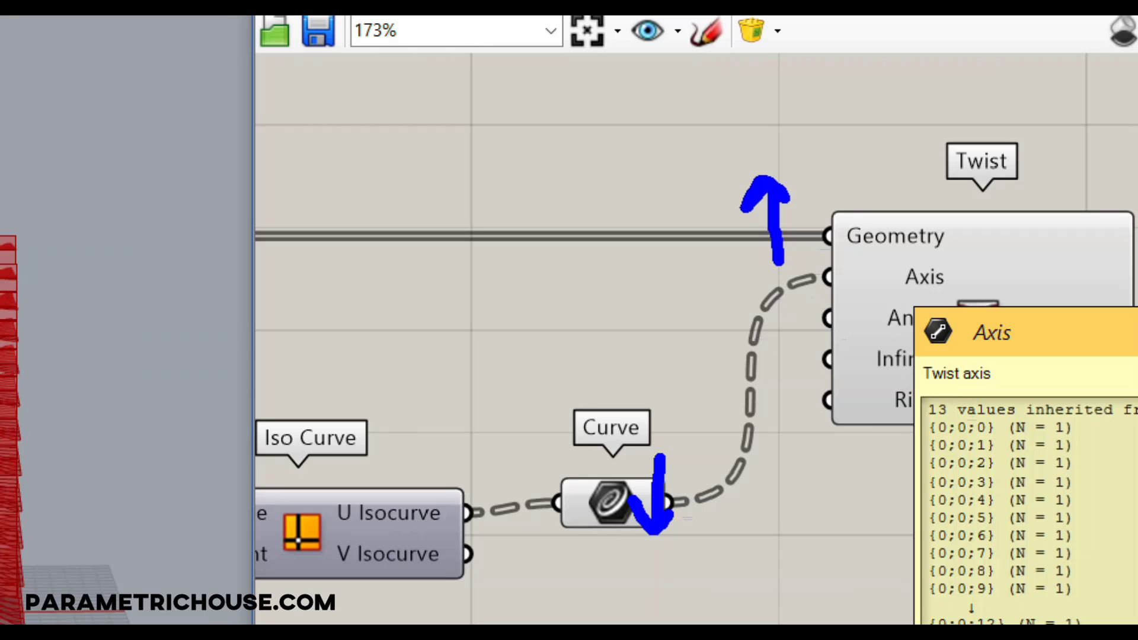
{"action": "key", "text": "Escape"}
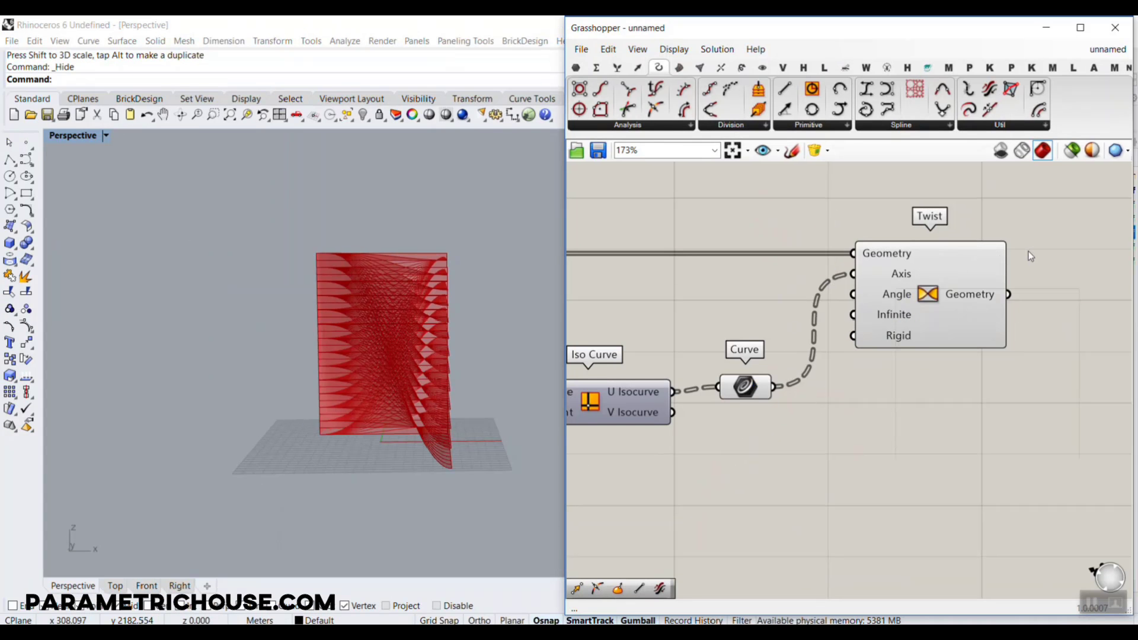
{"action": "left_click_drag", "start_coordinate": [1033, 201], "coordinate": [1061, 76]}
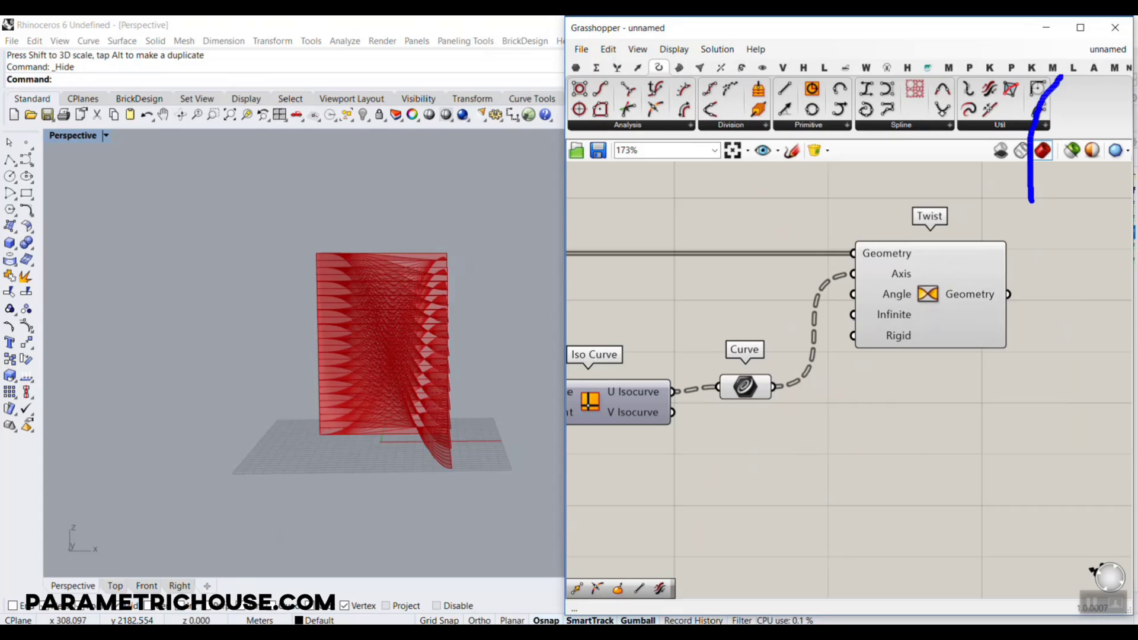
{"action": "key", "text": "Escape"}
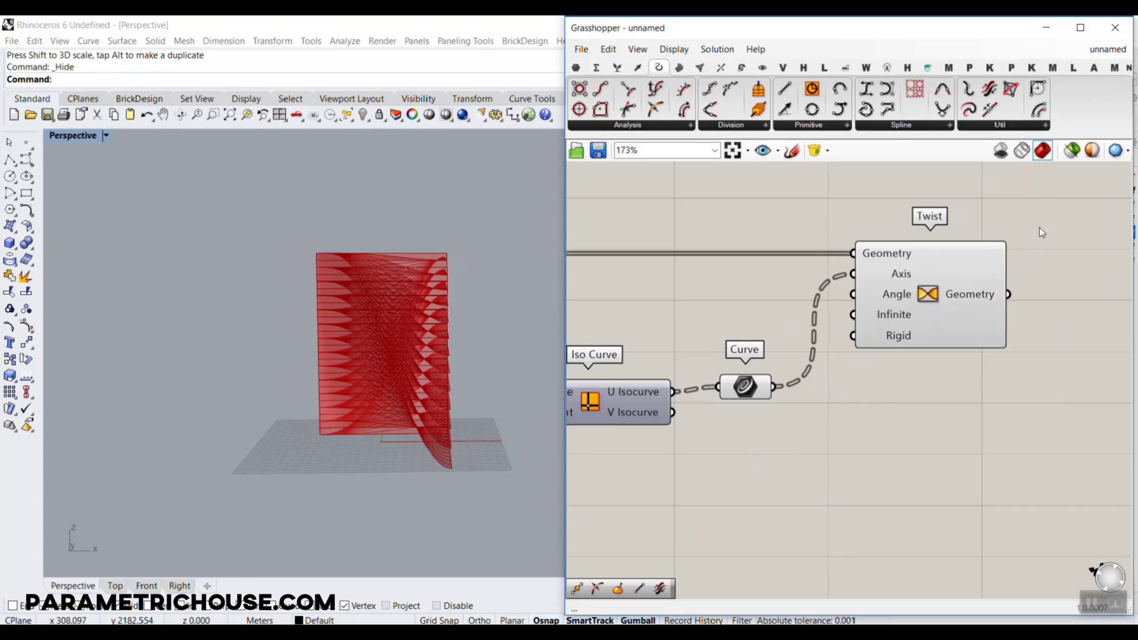
Flatten the Curve parameter that feeds Twist's Axis input and compare the data of the Geometry and Axis inputs
{"action": "scroll", "coordinate": [802, 369], "scroll_direction": "up", "scroll_amount": 3}
{"action": "right_click", "coordinate": [748, 389]}
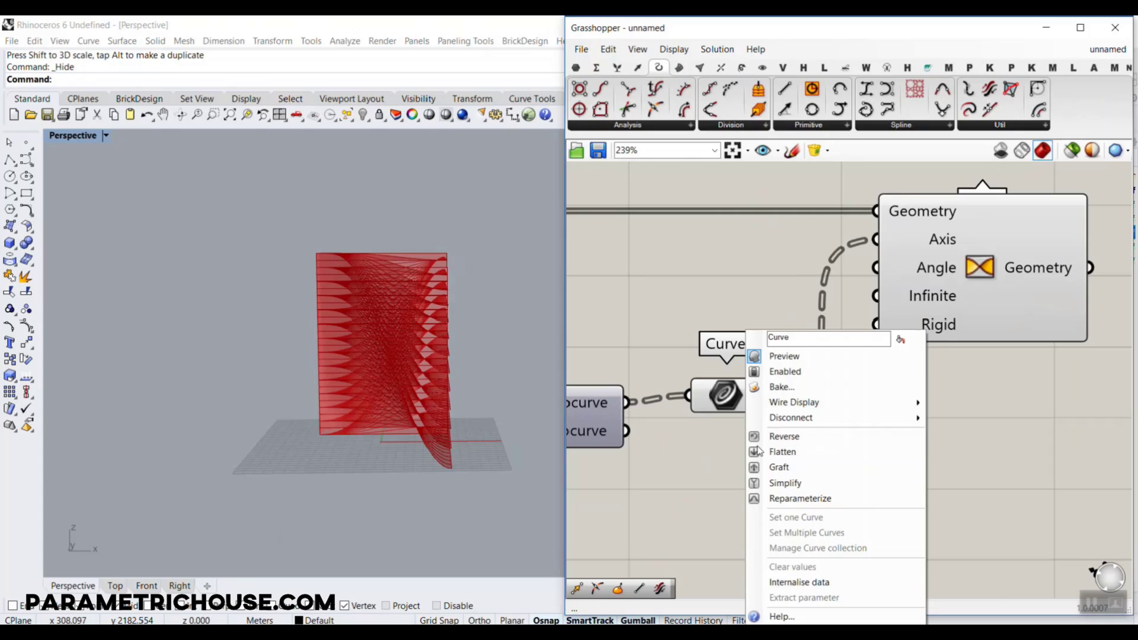
{"action": "left_click", "coordinate": [782, 450]}
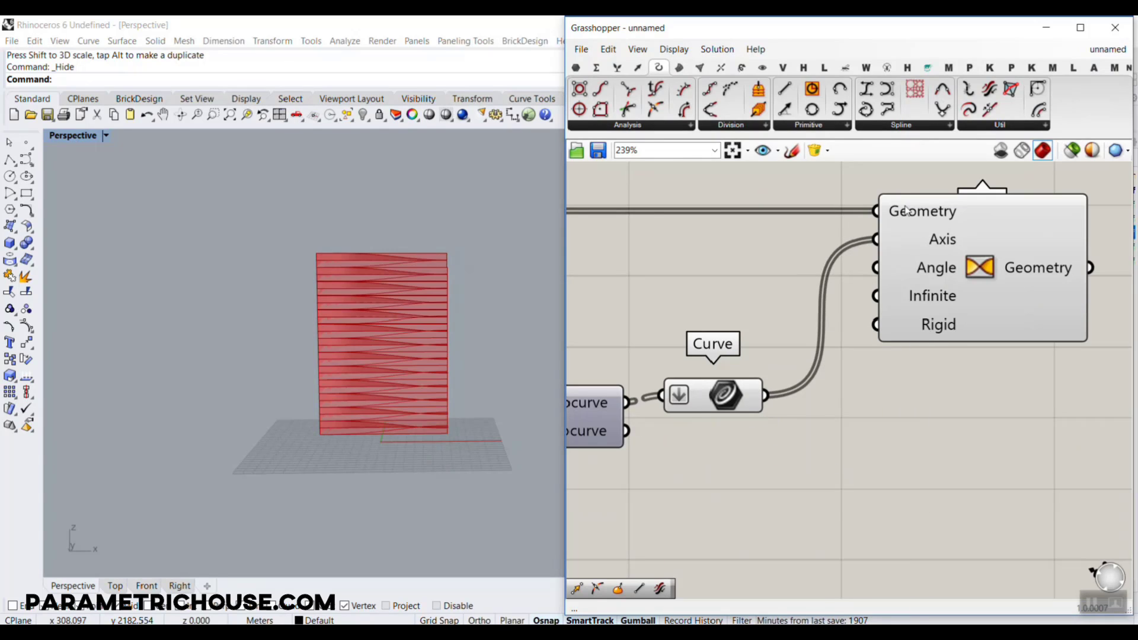
{"action": "mouse_move", "coordinate": [908, 211]}
{"action": "mouse_move", "coordinate": [914, 239]}
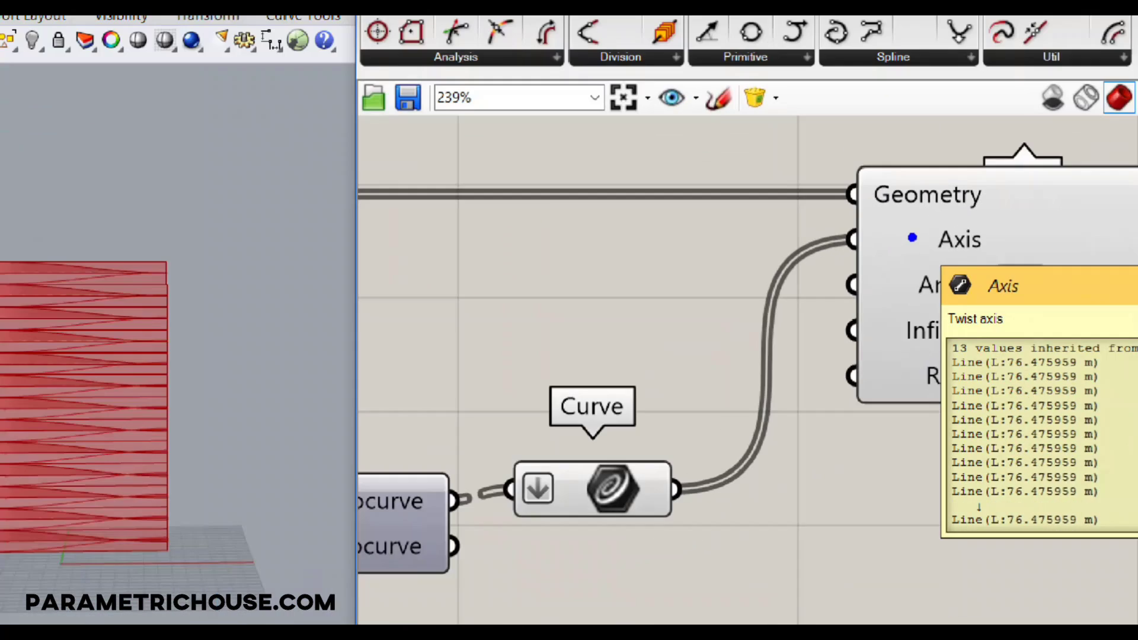
Hide the preview of the components upstream of Twist, from the Surface parameter through to the isocurve Curve parameter
{"action": "scroll", "coordinate": [914, 239], "scroll_direction": "down", "scroll_amount": 3}
{"action": "right_click_drag", "start_coordinate": [813, 309], "coordinate": [977, 351]}
{"action": "scroll", "coordinate": [976, 348], "scroll_direction": "down", "scroll_amount": 3}
{"action": "left_click_drag", "start_coordinate": [981, 414], "coordinate": [611, 252]}
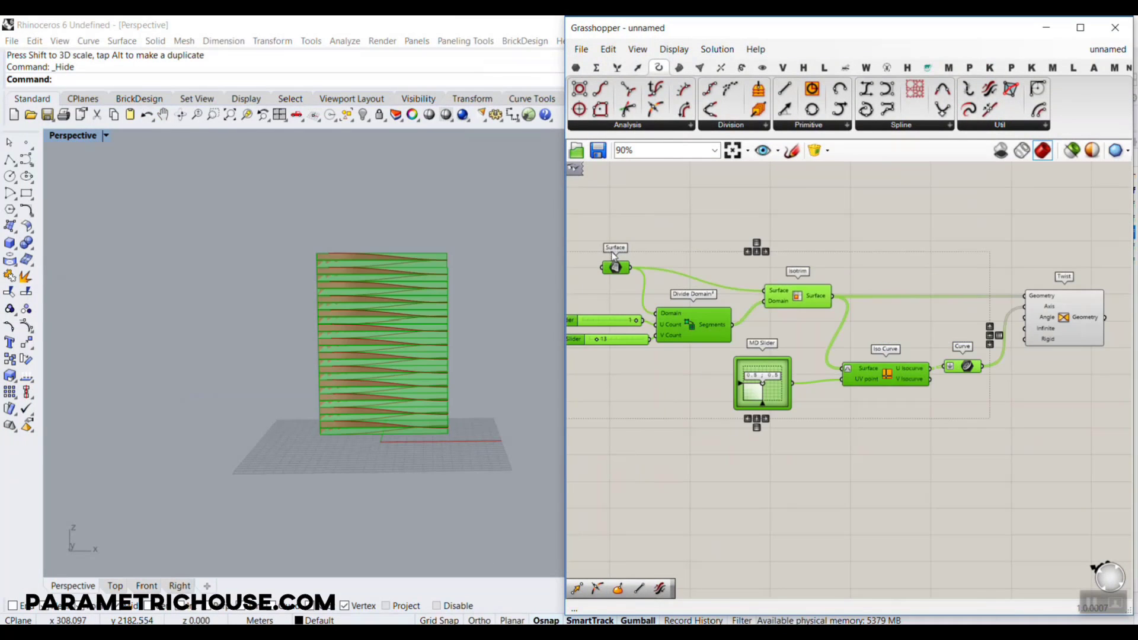
{"action": "right_click", "coordinate": [793, 220]}
{"action": "left_click", "coordinate": [827, 241]}
{"action": "left_click", "coordinate": [826, 240]}
{"action": "right_click_drag", "start_coordinate": [355, 330], "coordinate": [332, 330]}
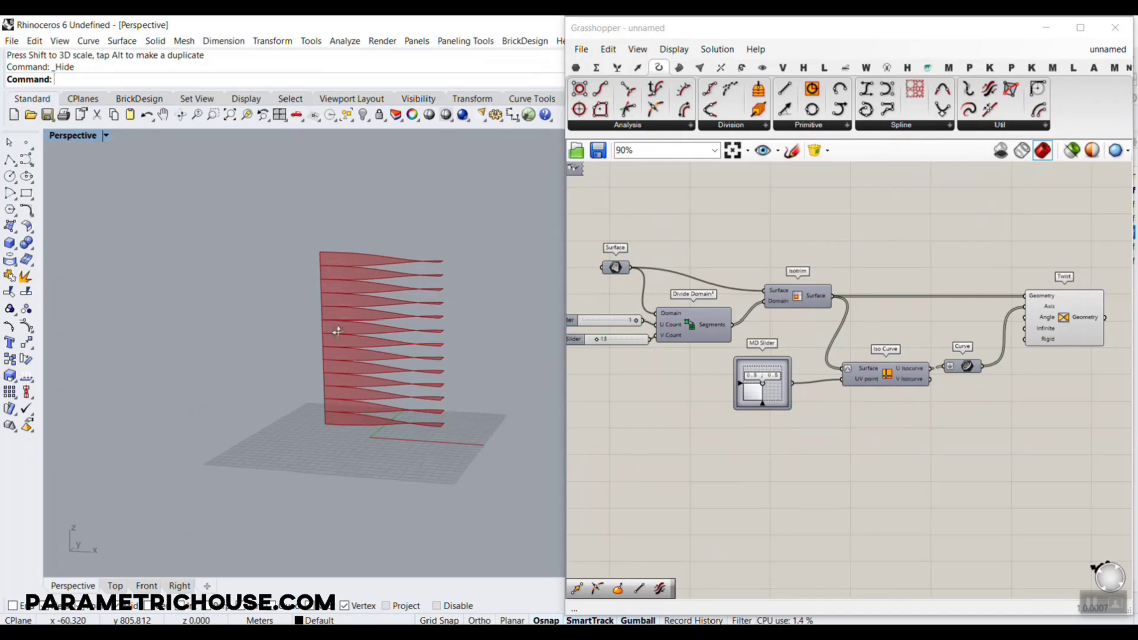
Switch Twist's Angle input to Degrees
{"action": "scroll", "coordinate": [465, 338], "scroll_direction": "up", "scroll_amount": 6}
{"action": "right_click_drag", "start_coordinate": [978, 344], "coordinate": [879, 314]}
{"action": "scroll", "coordinate": [880, 314], "scroll_direction": "up", "scroll_amount": 2}
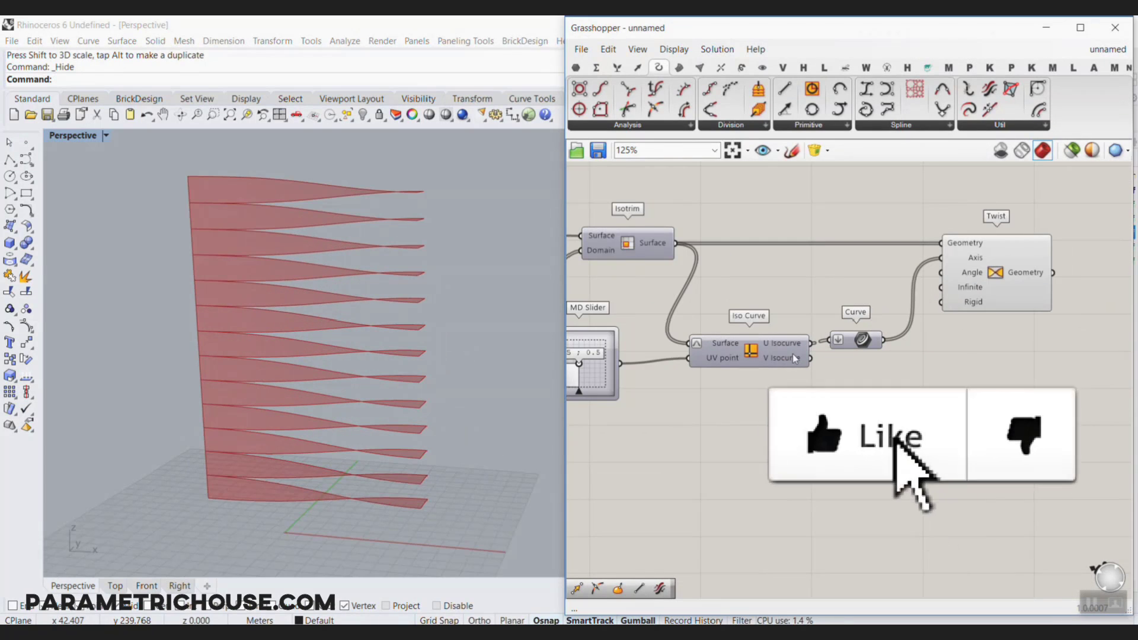
{"action": "right_click_drag", "start_coordinate": [356, 376], "coordinate": [333, 371]}
{"action": "scroll", "coordinate": [1033, 262], "scroll_direction": "up", "scroll_amount": 5}
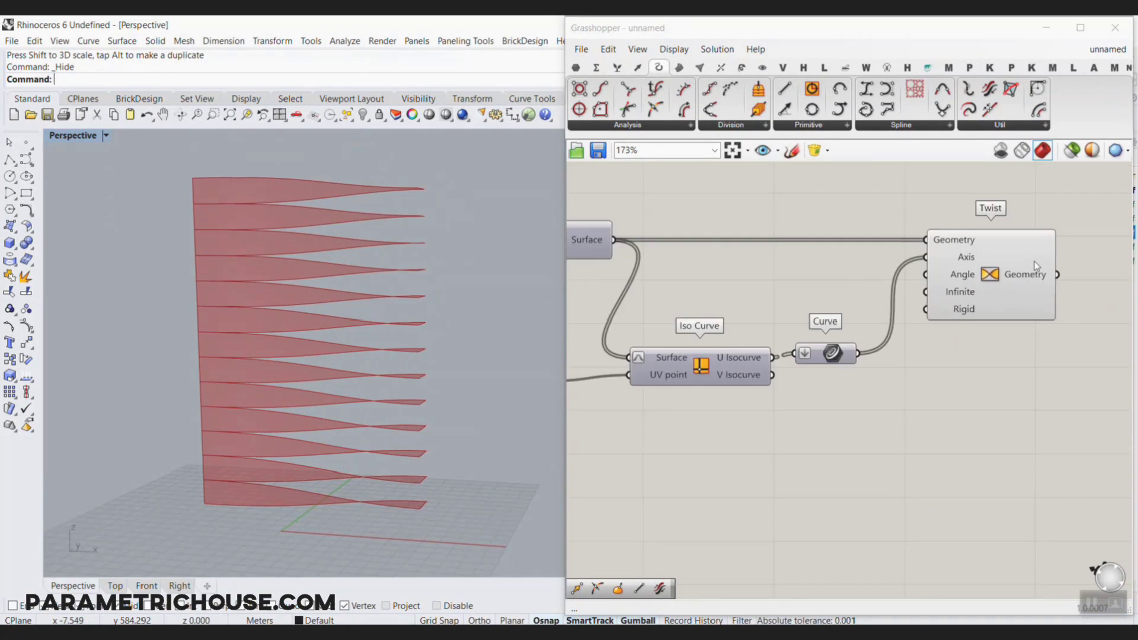
{"action": "mouse_move", "coordinate": [900, 295]}
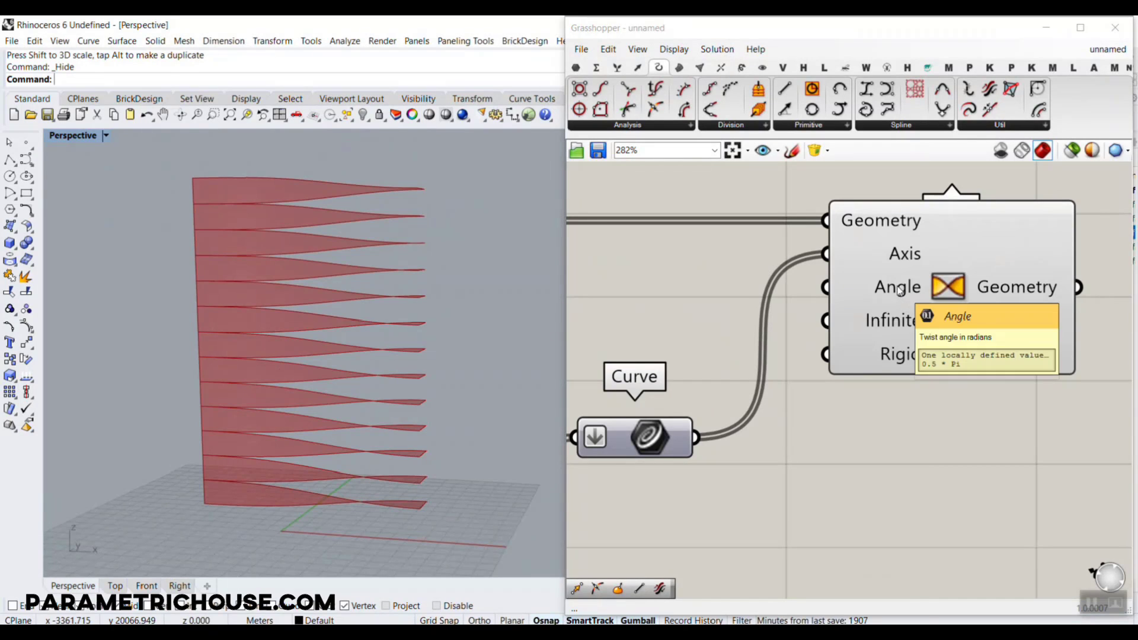
{"action": "right_click", "coordinate": [900, 288]}
{"action": "left_click", "coordinate": [942, 406]}
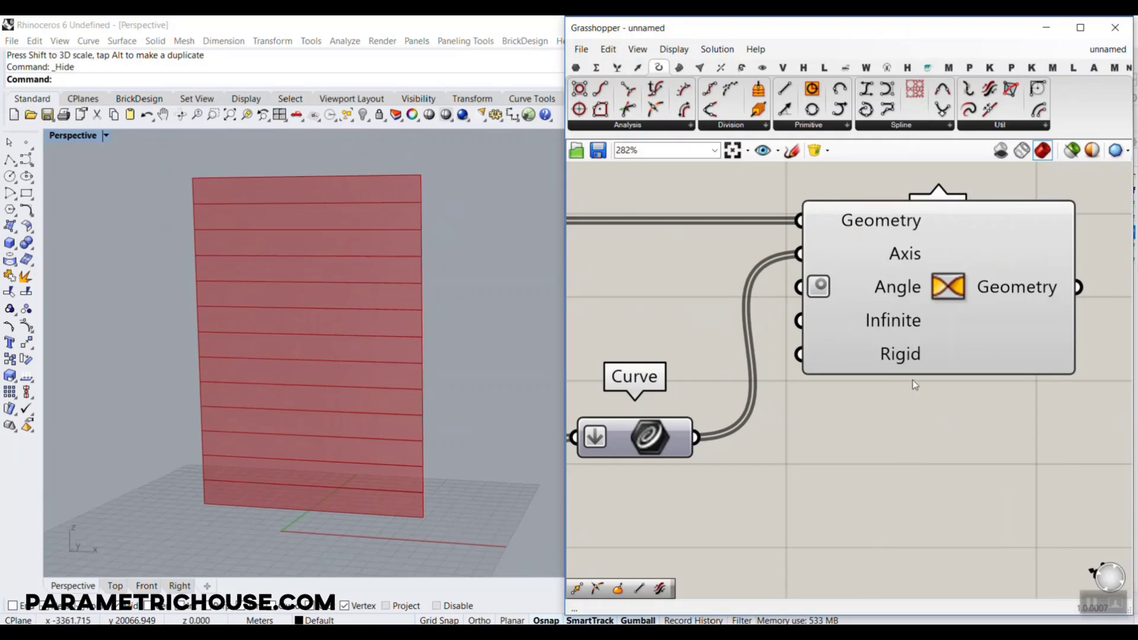
Place a Number Slider with the value 30 near Twist
{"action": "scroll", "coordinate": [835, 333], "scroll_direction": "down", "scroll_amount": 3}
{"action": "right_click_drag", "start_coordinate": [686, 210], "coordinate": [809, 266]}
{"action": "double_click", "coordinate": [810, 266]}
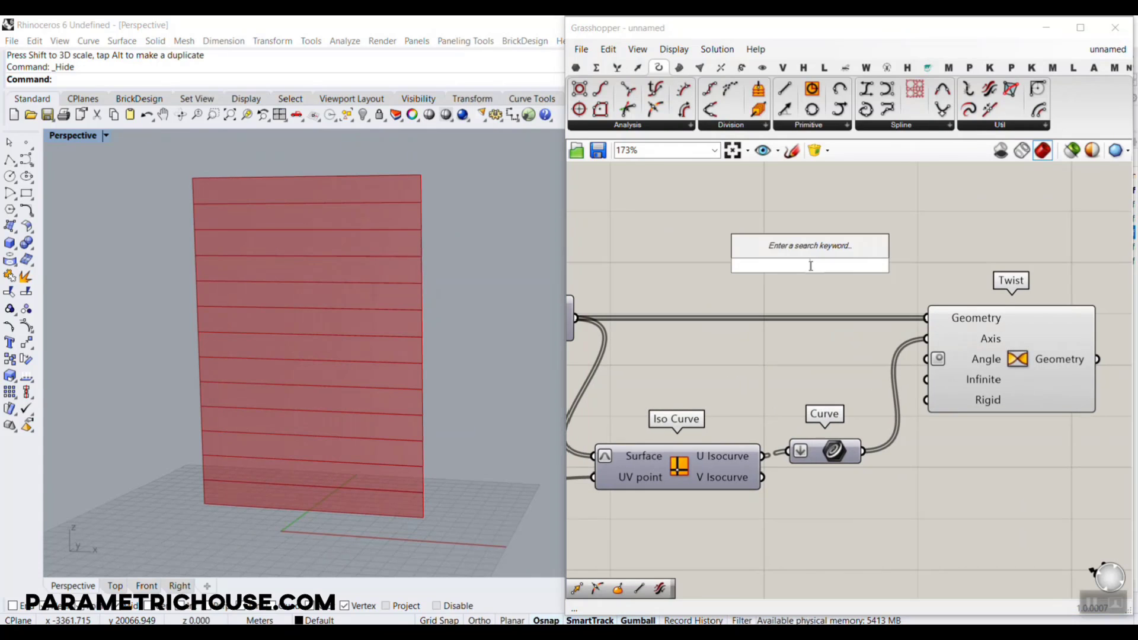
{"action": "type", "text": "30"}
{"action": "key", "text": "Return"}
{"action": "scroll", "coordinate": [891, 323], "scroll_direction": "up", "scroll_amount": 2}
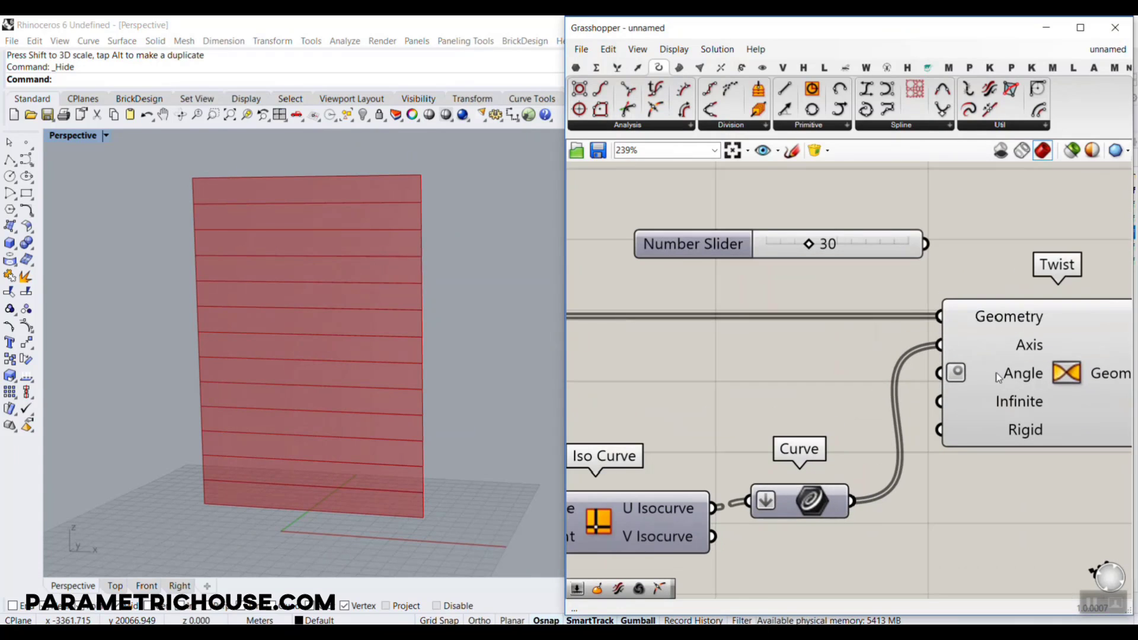
Turn off Degrees on Twist's Angle input, connect the Number Slider to it and set the slider to 23
{"action": "right_click", "coordinate": [1014, 375]}
{"action": "left_click", "coordinate": [1022, 483]}
{"action": "left_click_drag", "start_coordinate": [925, 243], "coordinate": [954, 377]}
{"action": "left_click_drag", "start_coordinate": [809, 243], "coordinate": [805, 245]}
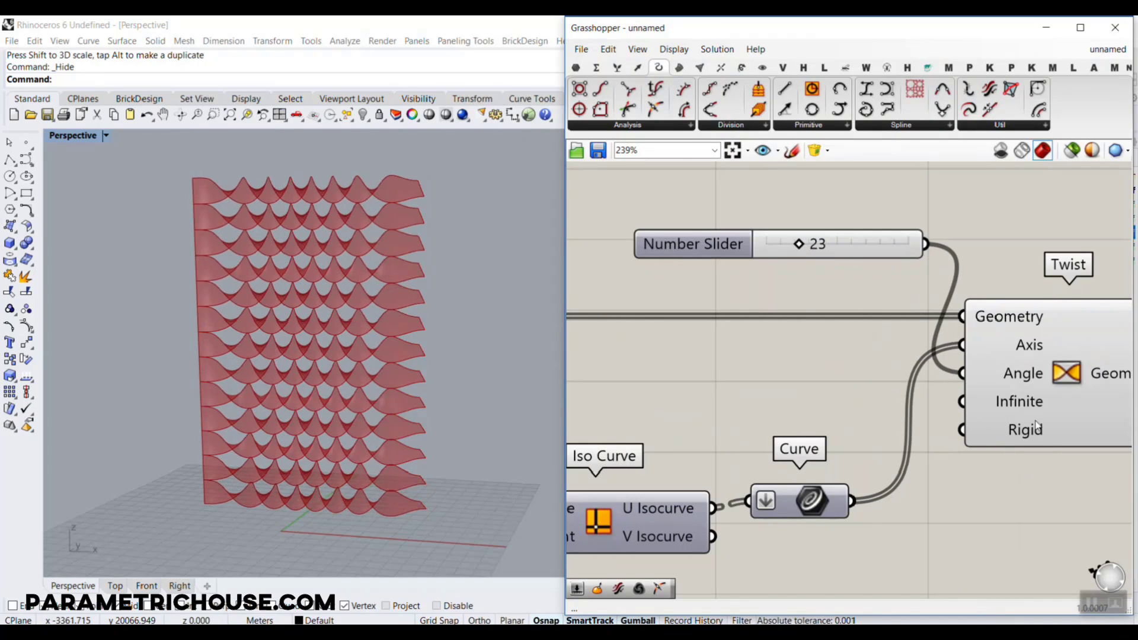
Turn Degrees back on for Twist's Angle input and set its slider to 100
{"action": "right_click", "coordinate": [1013, 375]}
{"action": "left_click", "coordinate": [1018, 482]}
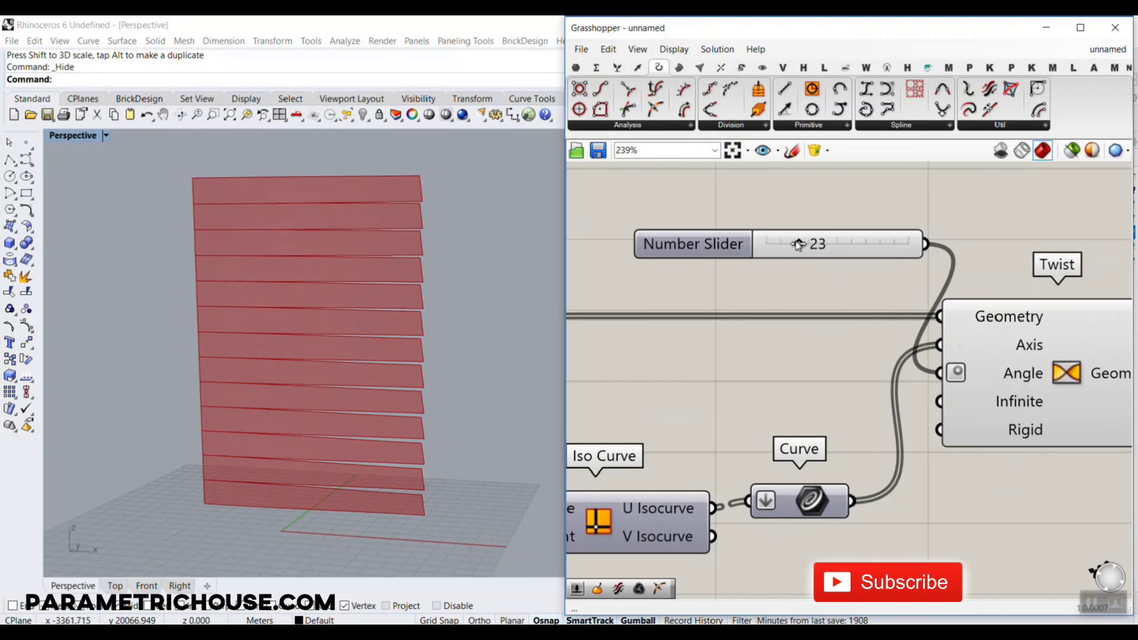
{"action": "left_click_drag", "start_coordinate": [799, 245], "coordinate": [916, 256]}
Move the angle slider between the Isotrim wire and Iso Curve, in line with Twist's Angle input
{"action": "scroll", "coordinate": [838, 301], "scroll_direction": "down", "scroll_amount": 3}
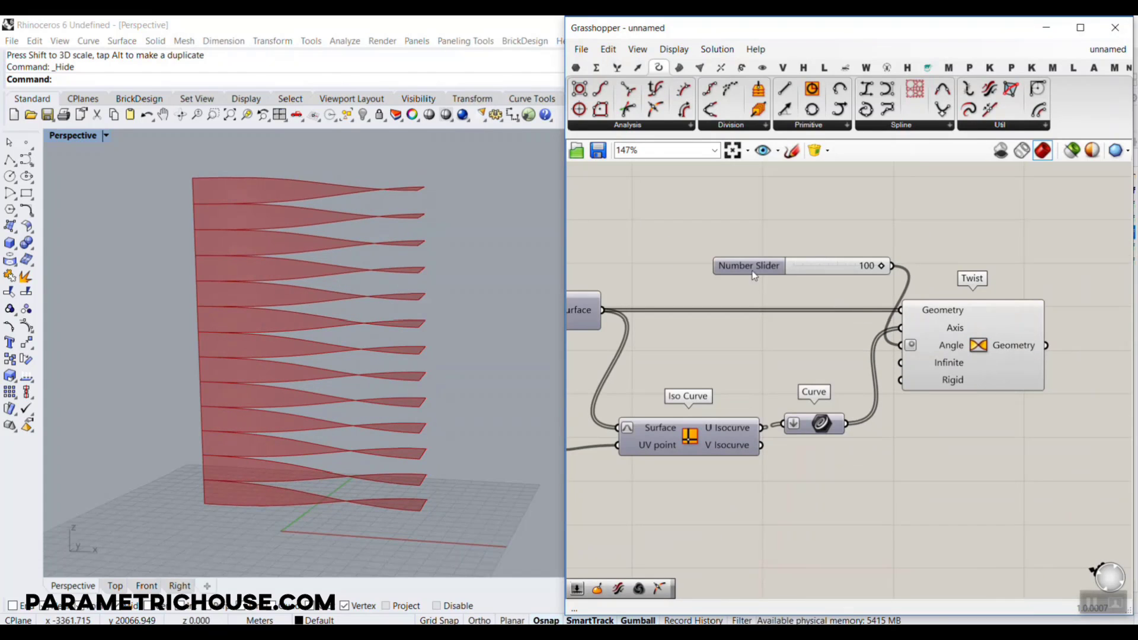
{"action": "scroll", "coordinate": [813, 288], "scroll_direction": "down", "scroll_amount": 3}
{"action": "left_click_drag", "start_coordinate": [820, 278], "coordinate": [784, 332]}
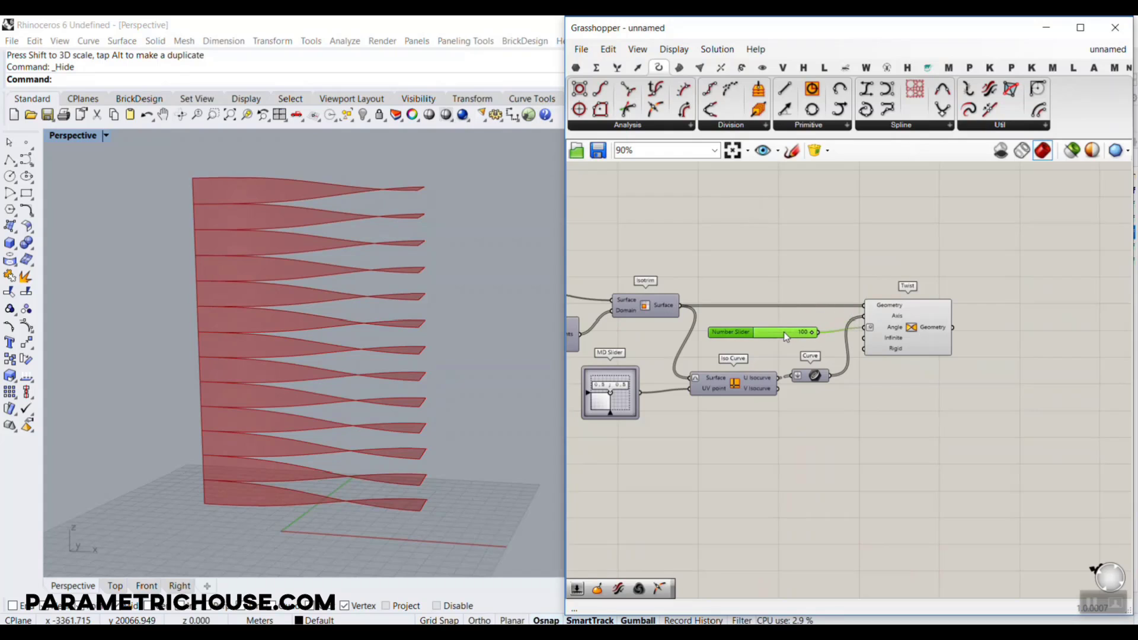
Place a Mirror component after Twist and connect Twist's Geometry output to Mirror's Geometry input
{"action": "right_click_drag", "start_coordinate": [1065, 338], "coordinate": [969, 333]}
{"action": "scroll", "coordinate": [968, 333], "scroll_direction": "up", "scroll_amount": 2}
{"action": "double_click", "coordinate": [940, 342]}
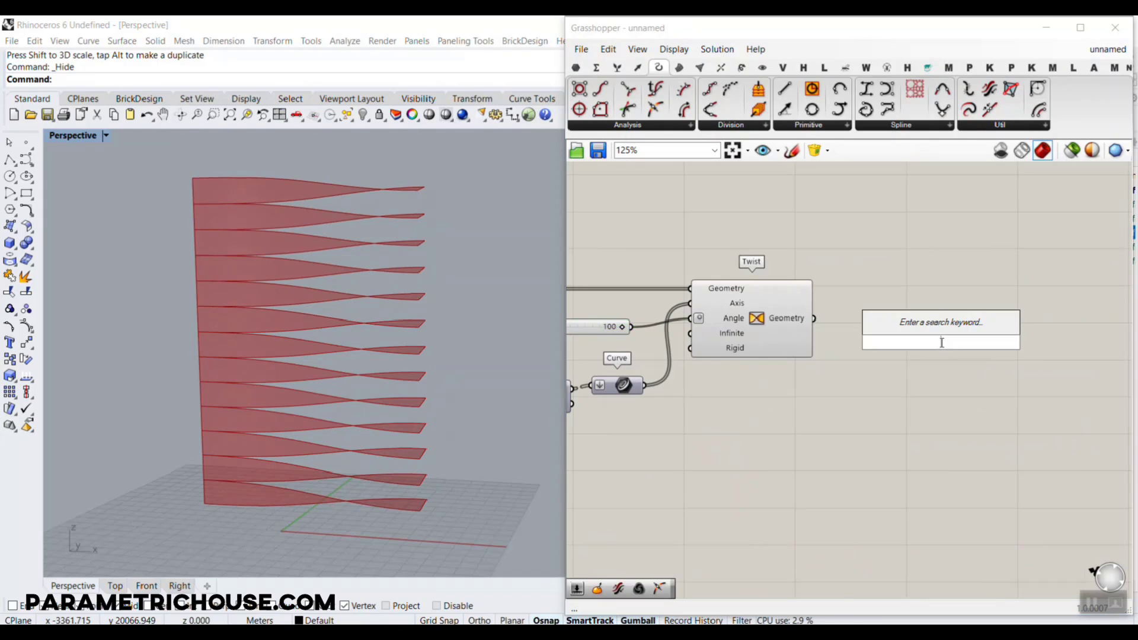
{"action": "type", "text": "mir"}
{"action": "left_click", "coordinate": [899, 324]}
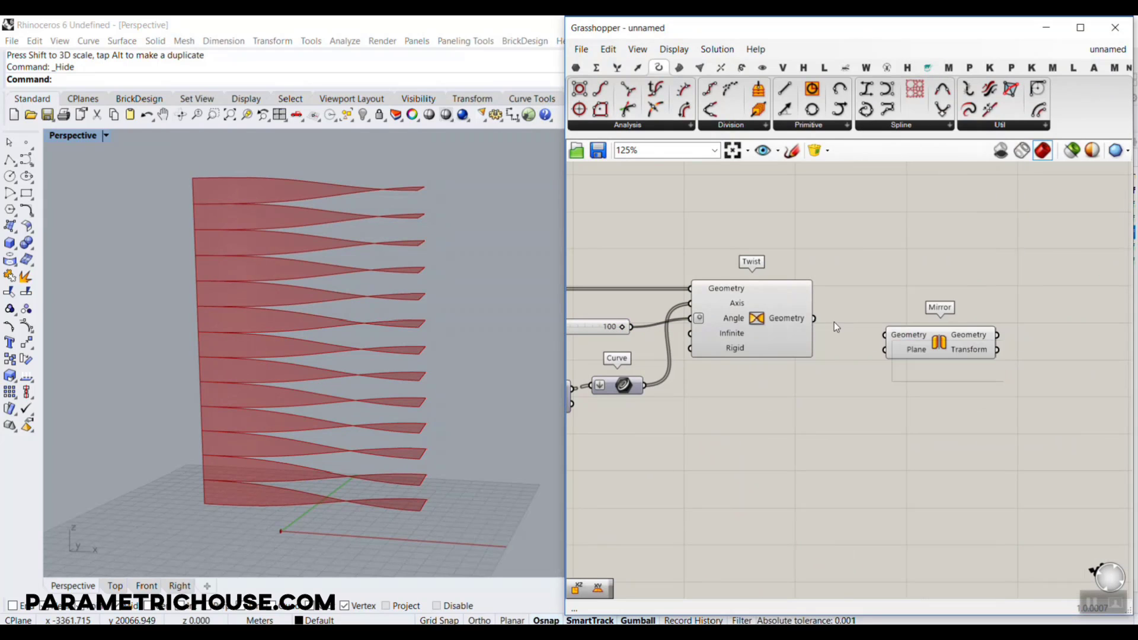
{"action": "left_click_drag", "start_coordinate": [814, 318], "coordinate": [886, 336]}
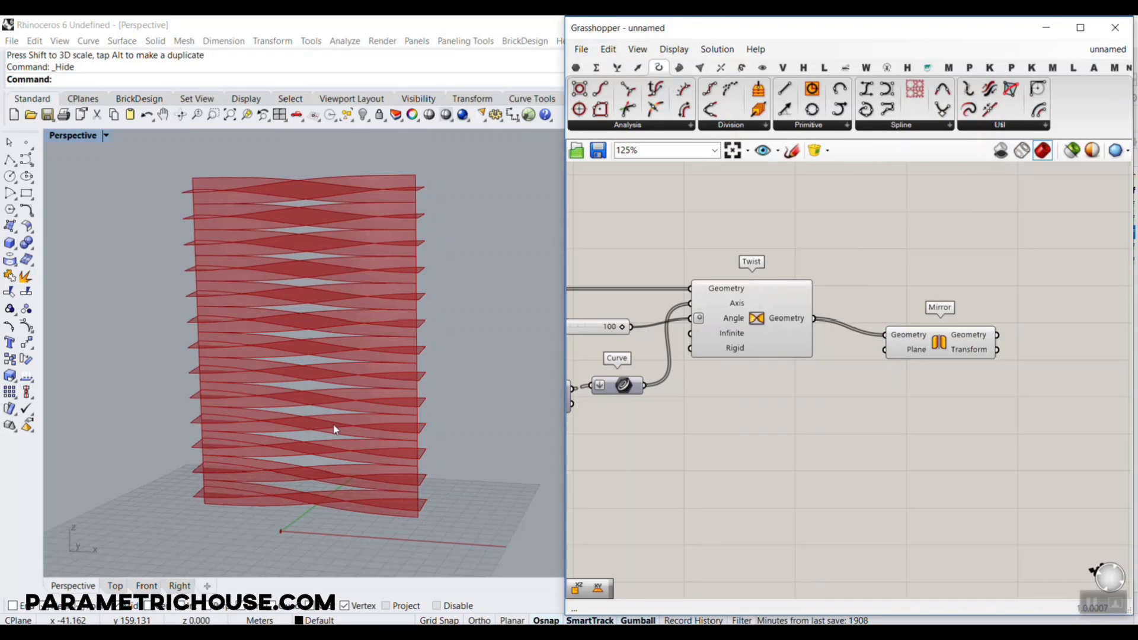
{"action": "scroll", "coordinate": [310, 414], "scroll_direction": "down", "scroll_amount": 4}
{"action": "scroll", "coordinate": [379, 483], "scroll_direction": "up", "scroll_amount": 3}
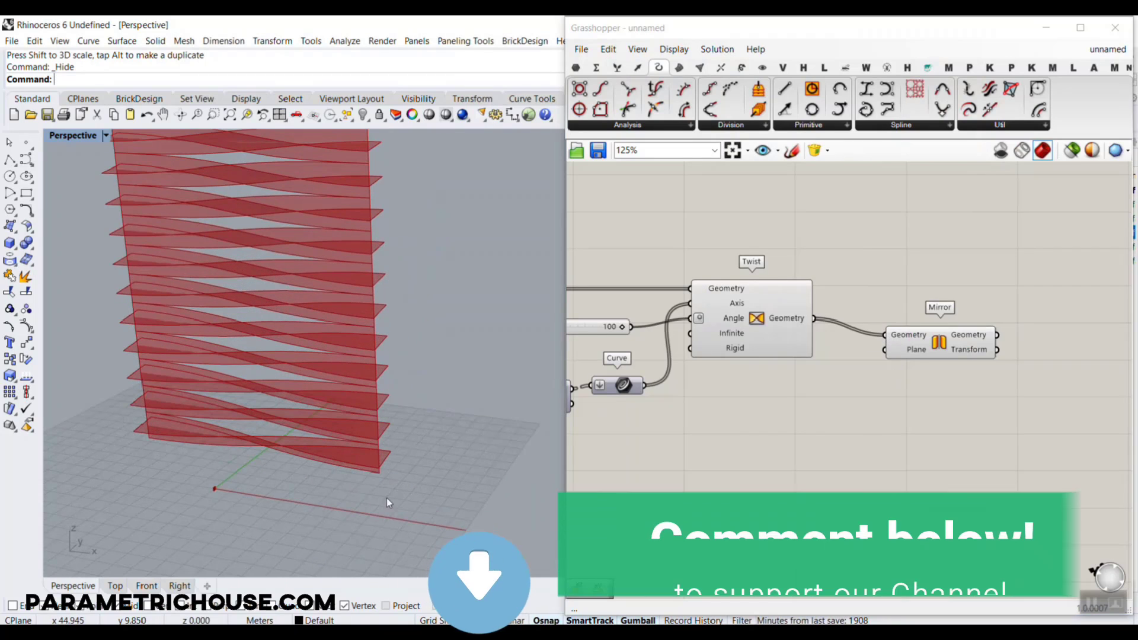
{"action": "mouse_move", "coordinate": [403, 446]}
{"action": "left_mouse_down"}
{"action": "mouse_move", "coordinate": [375, 492]}
{"action": "mouse_move", "coordinate": [425, 442]}
{"action": "left_mouse_up"}
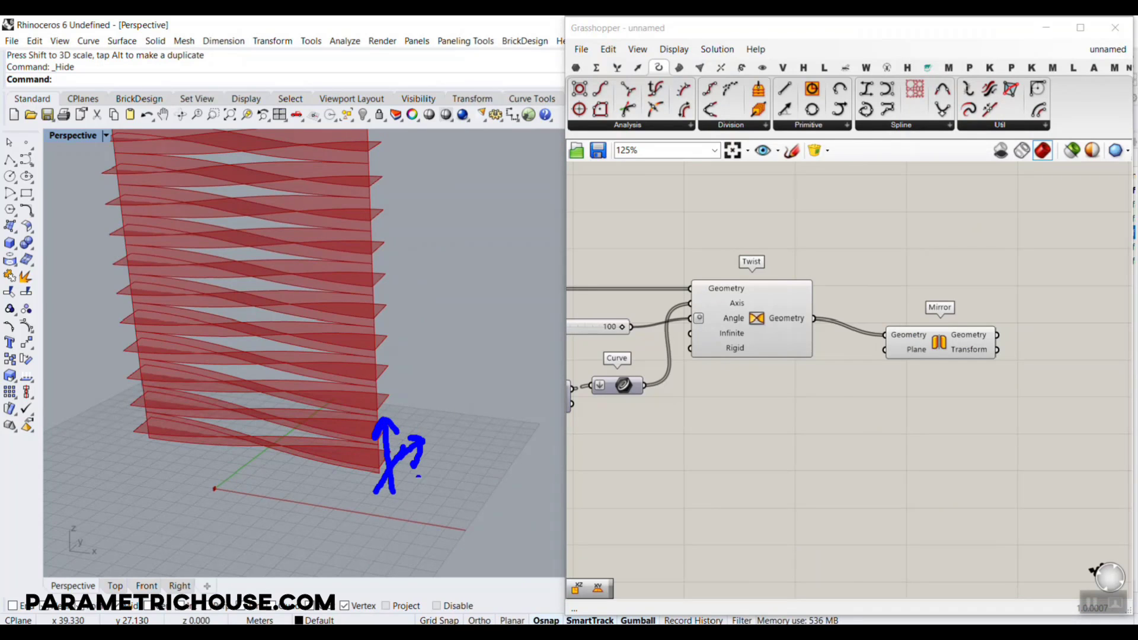
{"action": "key", "text": "Escape"}
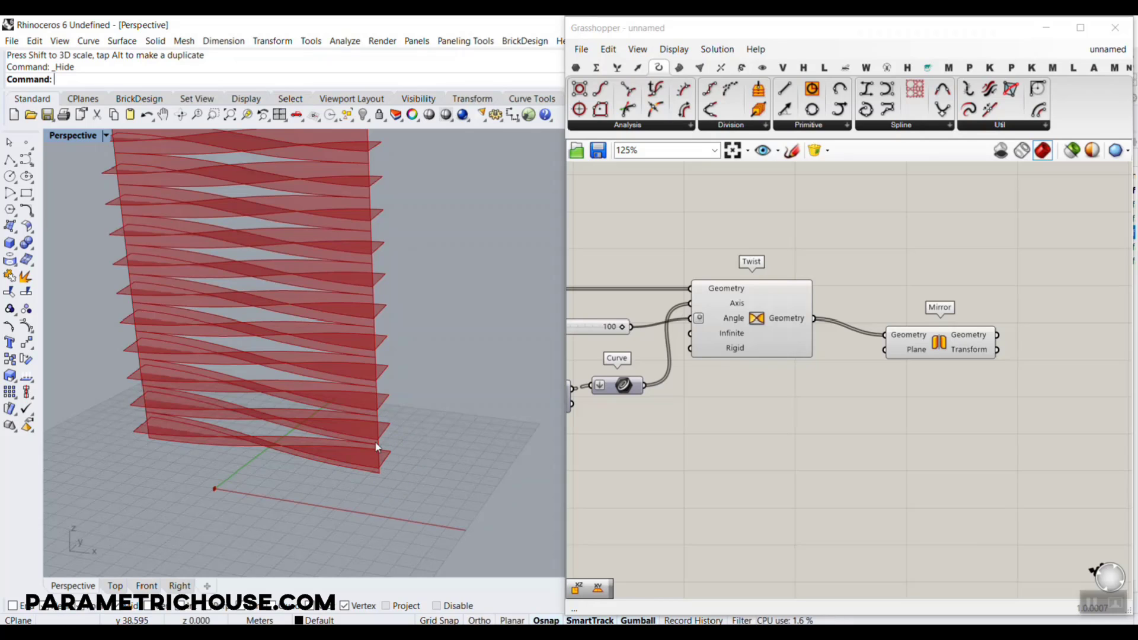
Place a YZ Plane component, connect it to Mirror's Plane input and move it lower below Twist
{"action": "double_click", "coordinate": [821, 402]}
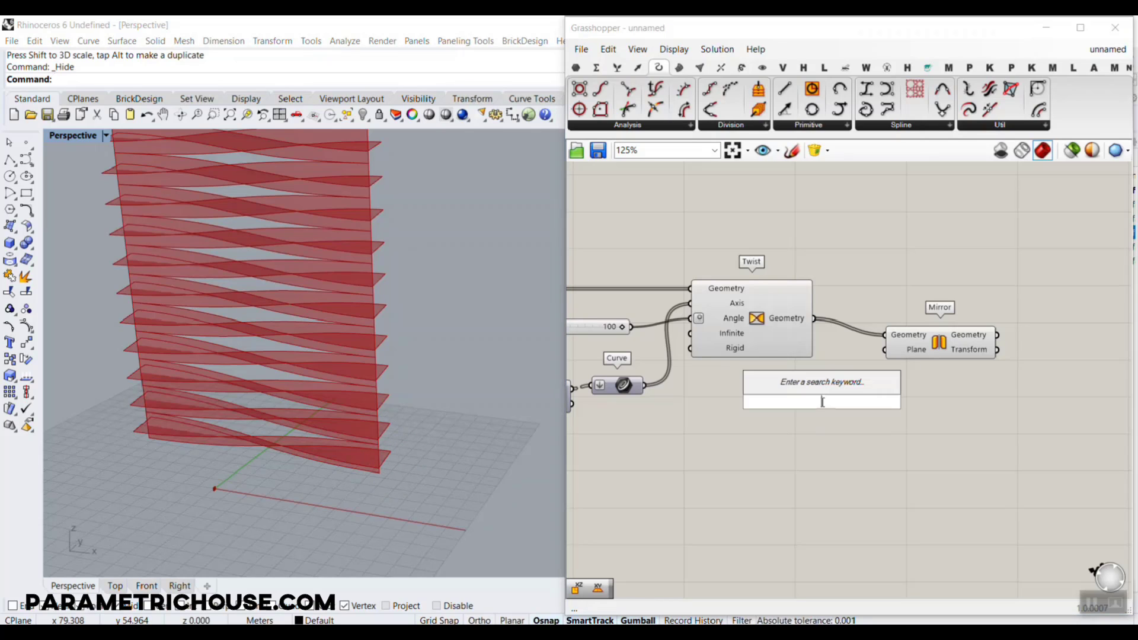
{"action": "type", "text": "y"}
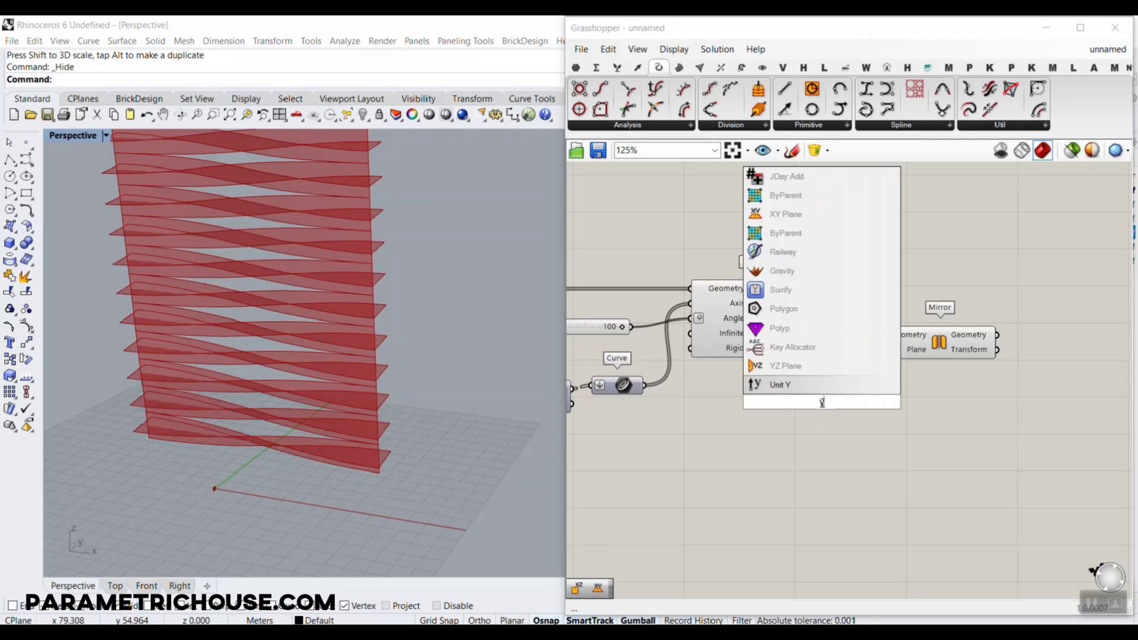
{"action": "type", "text": "z"}
{"action": "key", "text": "Return"}
{"action": "left_click_drag", "start_coordinate": [864, 401], "coordinate": [885, 350]}
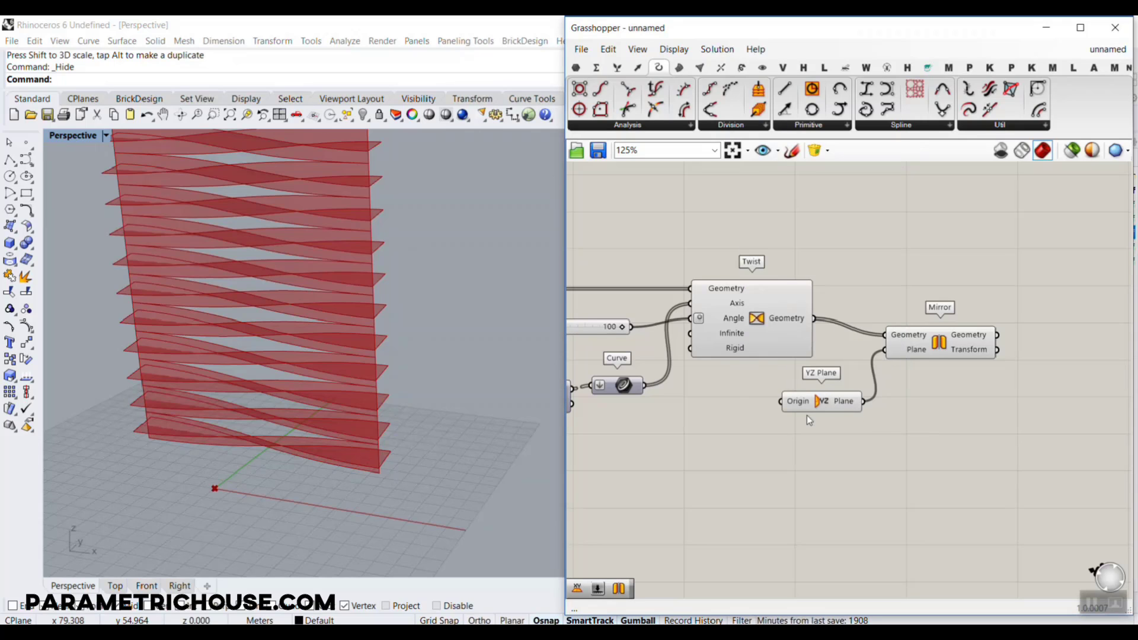
{"action": "left_click_drag", "start_coordinate": [806, 401], "coordinate": [806, 433]}
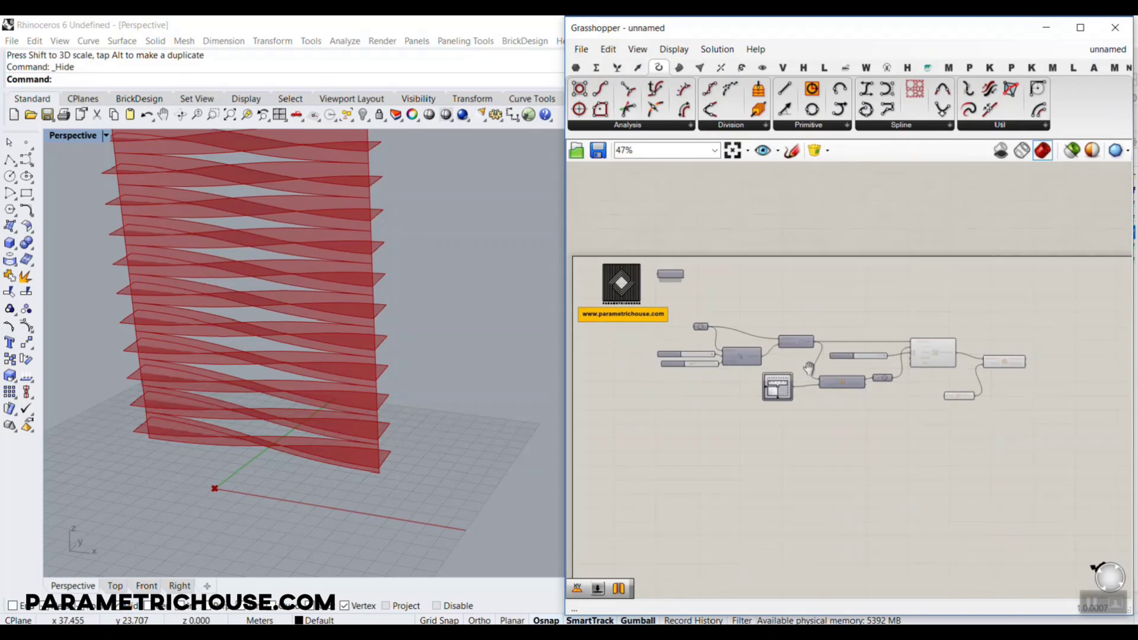
Place a Deconstruct Brep component, connect the Surface parameter to its Brep input and reposition it on the canvas
{"action": "scroll", "coordinate": [705, 343], "scroll_direction": "up", "scroll_amount": 4}
{"action": "scroll", "coordinate": [706, 344], "scroll_direction": "up", "scroll_amount": 1}
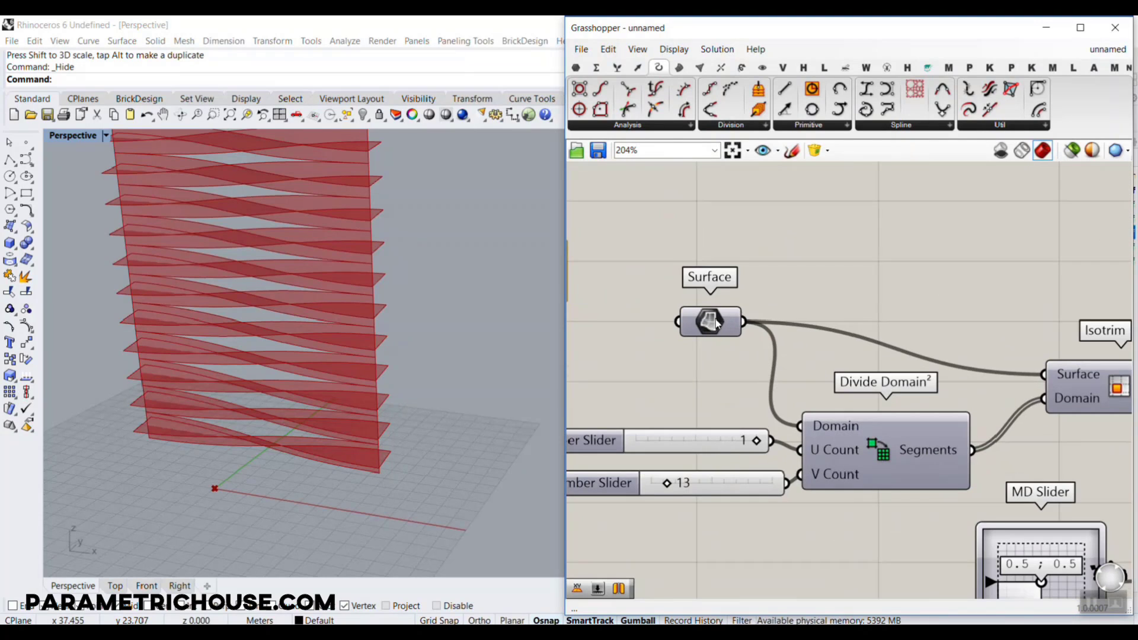
{"action": "left_click", "coordinate": [680, 67]}
{"action": "left_click_drag", "start_coordinate": [579, 109], "coordinate": [841, 296]}
{"action": "left_click_drag", "start_coordinate": [742, 319], "coordinate": [777, 293]}
{"action": "left_click_drag", "start_coordinate": [847, 298], "coordinate": [773, 337]}
Place a List Item component and connect Deconstruct Brep's Vertices output to its List input
{"action": "scroll", "coordinate": [680, 284], "scroll_direction": "down", "scroll_amount": 6}
{"action": "scroll", "coordinate": [879, 449], "scroll_direction": "up", "scroll_amount": 5}
{"action": "scroll", "coordinate": [773, 336], "scroll_direction": "up", "scroll_amount": 4}
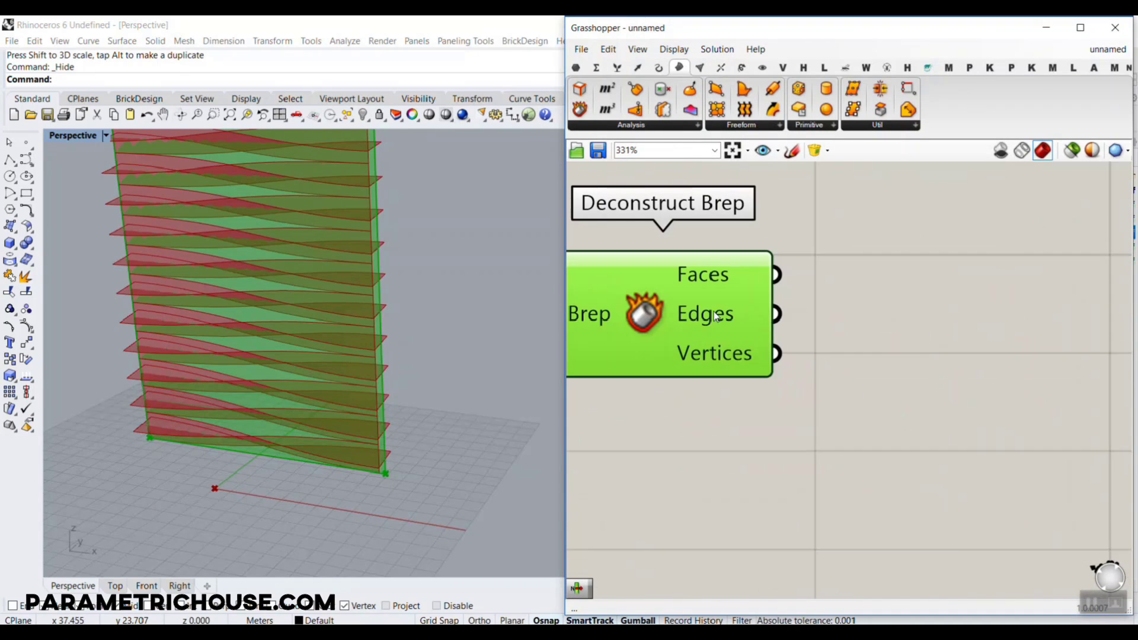
{"action": "left_click", "coordinate": [617, 67]}
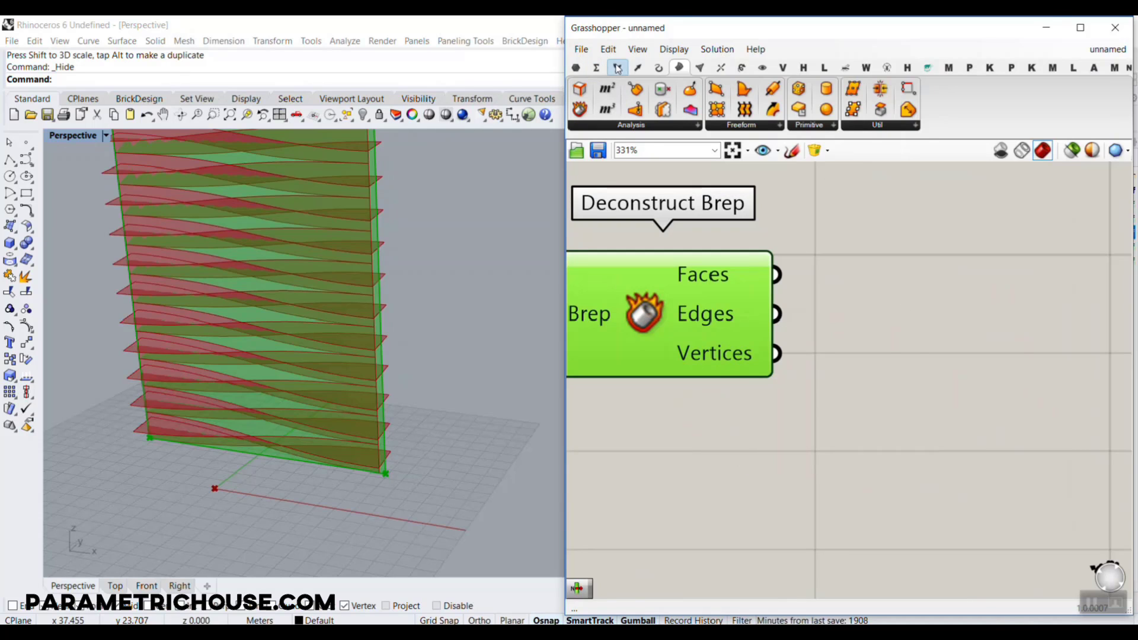
{"action": "left_click_drag", "start_coordinate": [581, 90], "coordinate": [902, 472]}
{"action": "left_click_drag", "start_coordinate": [776, 353], "coordinate": [801, 432]}
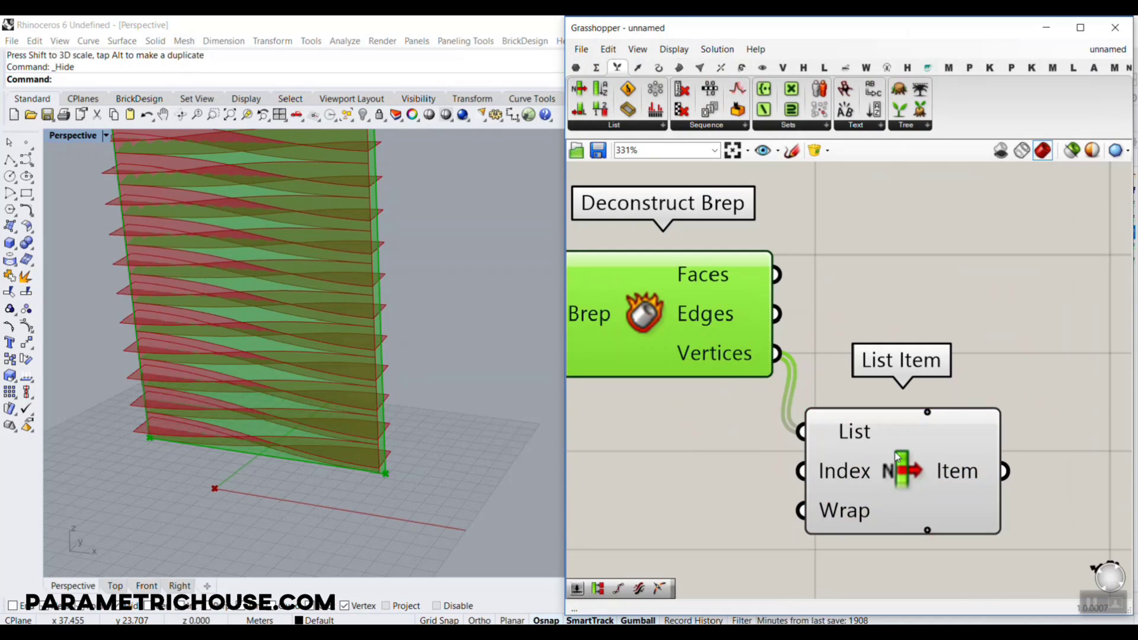
Add a +1 output to List Item and connect that output to YZ Plane's Origin input
{"action": "left_click", "coordinate": [869, 446]}
{"action": "scroll", "coordinate": [148, 439], "scroll_direction": "down", "scroll_amount": 5}
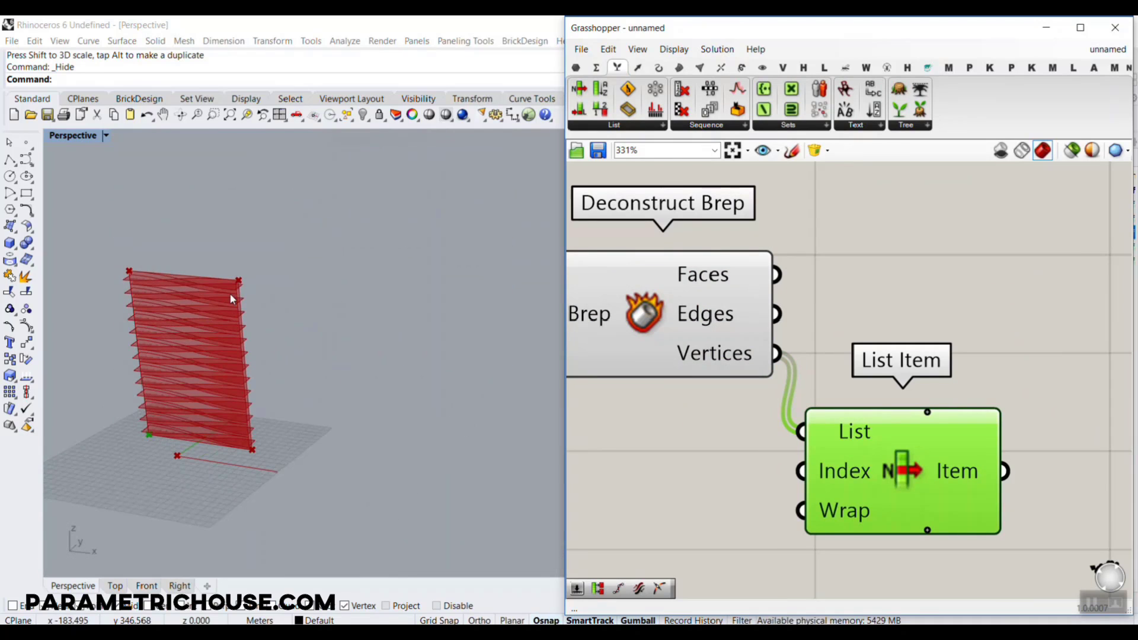
{"action": "scroll", "coordinate": [968, 512], "scroll_direction": "up", "scroll_amount": 6}
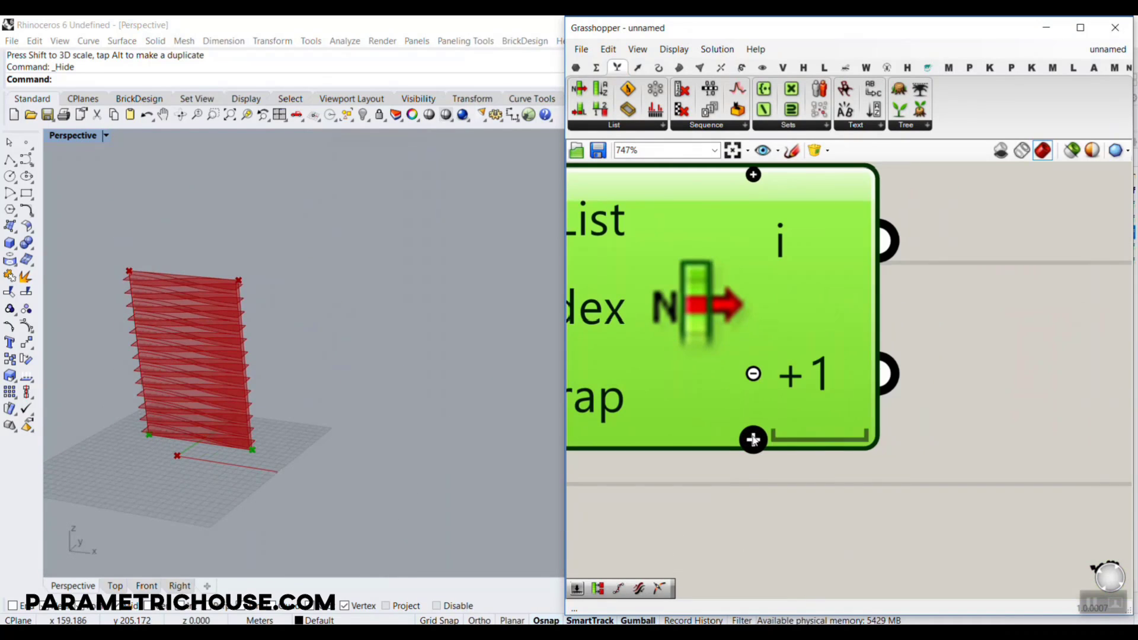
{"action": "scroll", "coordinate": [820, 378], "scroll_direction": "down", "scroll_amount": 8}
{"action": "left_click_drag", "start_coordinate": [754, 473], "coordinate": [796, 240]}
Hide the preview of the Deconstruct Brep, List Item and YZ Plane components
{"action": "left_click", "coordinate": [896, 385]}
{"action": "scroll", "coordinate": [713, 395], "scroll_direction": "down", "scroll_amount": 3}
{"action": "right_click_drag", "start_coordinate": [285, 435], "coordinate": [336, 379]}
{"action": "scroll", "coordinate": [731, 379], "scroll_direction": "down", "scroll_amount": 4}
{"action": "left_click_drag", "start_coordinate": [845, 446], "coordinate": [760, 367]}
{"action": "right_click", "coordinate": [876, 424]}
{"action": "left_click", "coordinate": [919, 434]}
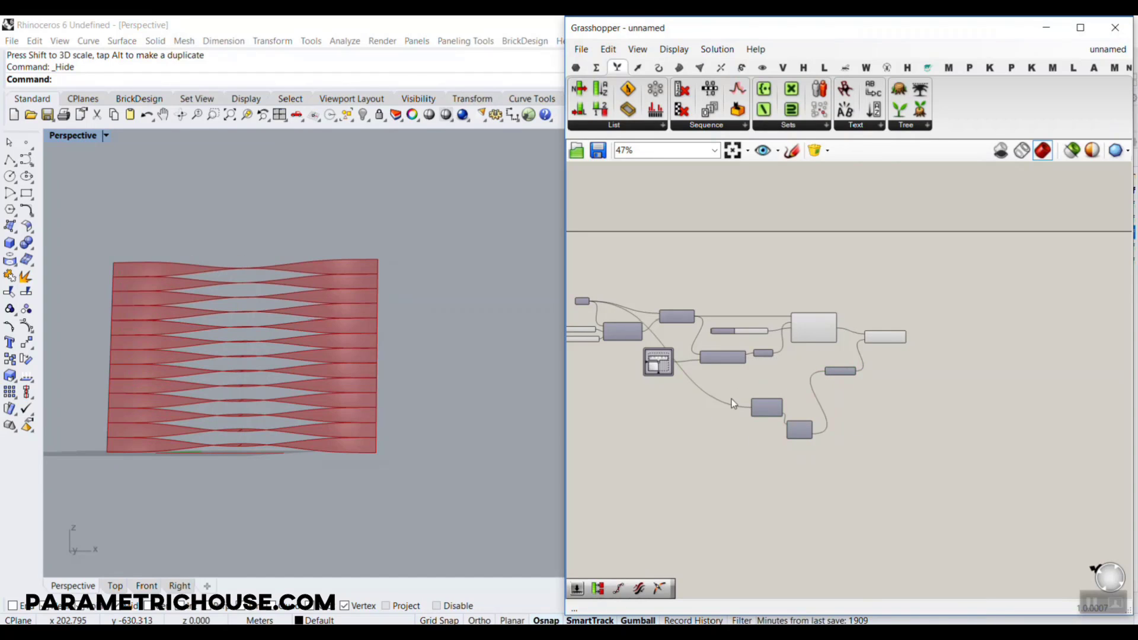
Set Divide Domain²'s V Count slider to 14 and look at the mirrored louvers from the front
{"action": "right_click_drag", "start_coordinate": [733, 403], "coordinate": [785, 405]}
{"action": "right_click_drag", "start_coordinate": [330, 326], "coordinate": [381, 371]}
{"action": "scroll", "coordinate": [616, 355], "scroll_direction": "up", "scroll_amount": 4}
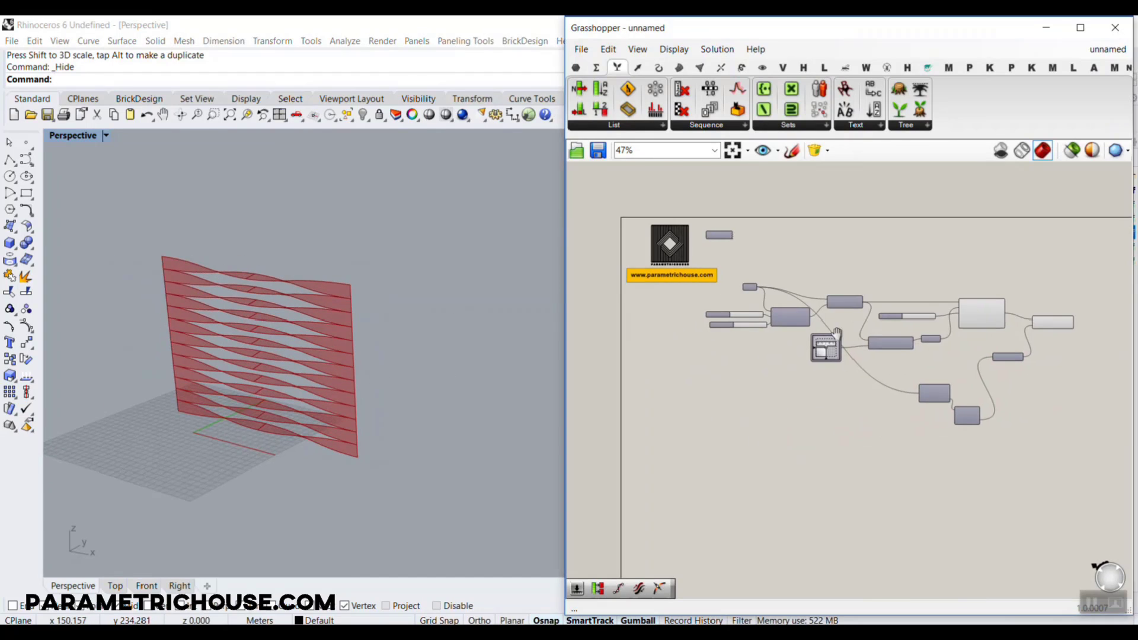
{"action": "scroll", "coordinate": [716, 329], "scroll_direction": "up", "scroll_amount": 2}
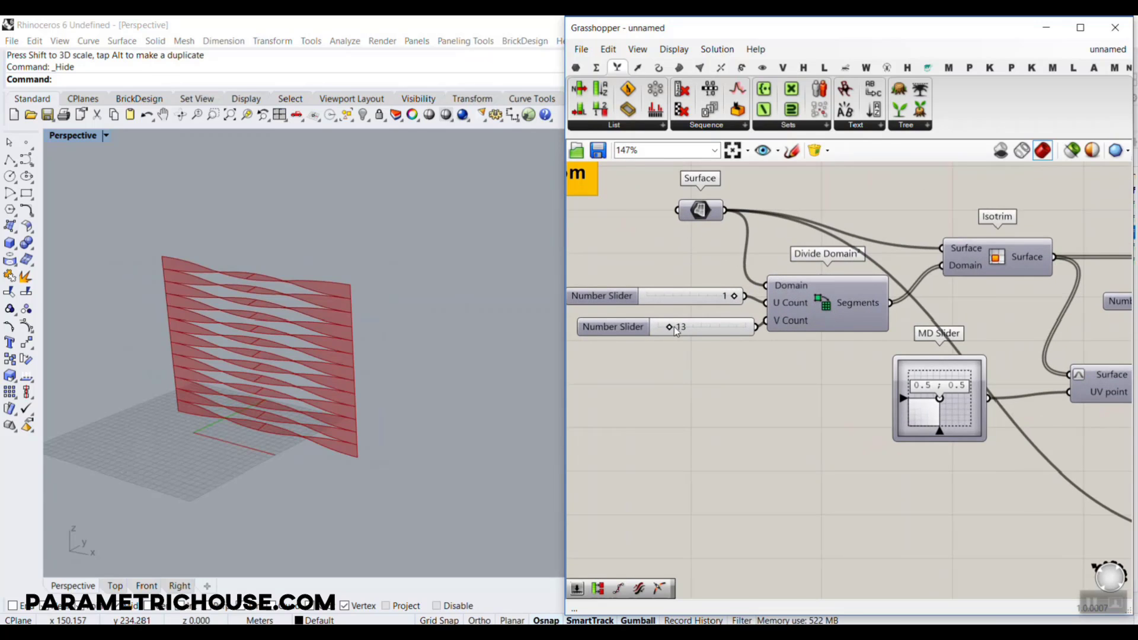
{"action": "scroll", "coordinate": [674, 326], "scroll_direction": "up", "scroll_amount": 1}
{"action": "left_click_drag", "start_coordinate": [672, 328], "coordinate": [669, 327]}
{"action": "right_click_drag", "start_coordinate": [414, 347], "coordinate": [360, 347]}
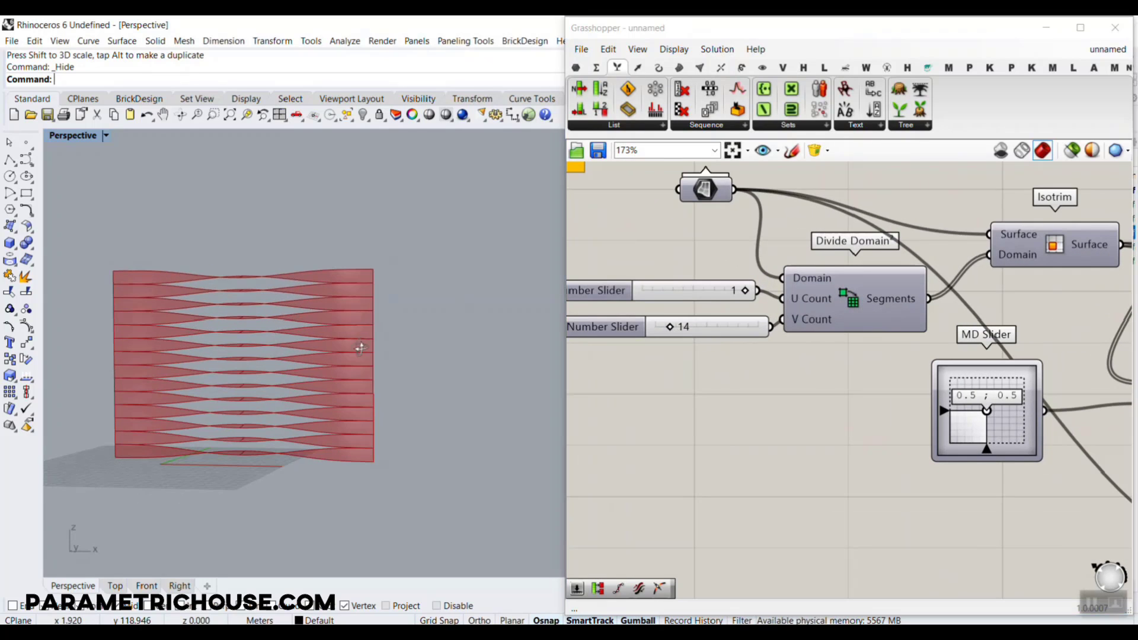
Show the hidden base surface again and scale it to be taller and narrower
{"action": "left_click", "coordinate": [365, 118]}
{"action": "left_click", "coordinate": [374, 132]}
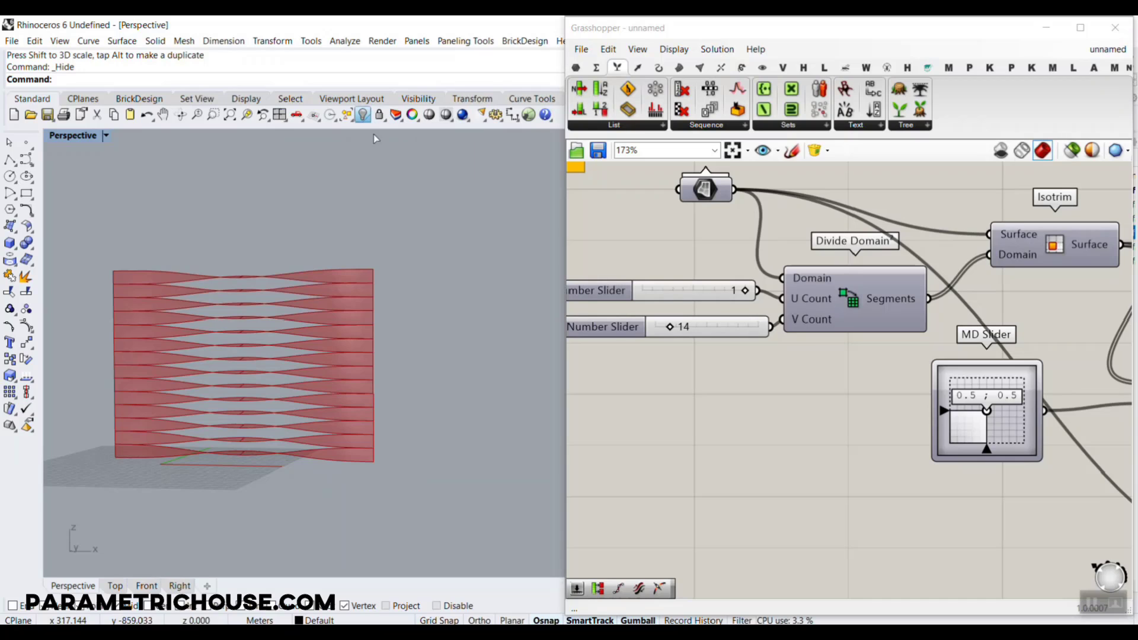
{"action": "left_click_drag", "start_coordinate": [179, 459], "coordinate": [179, 507]}
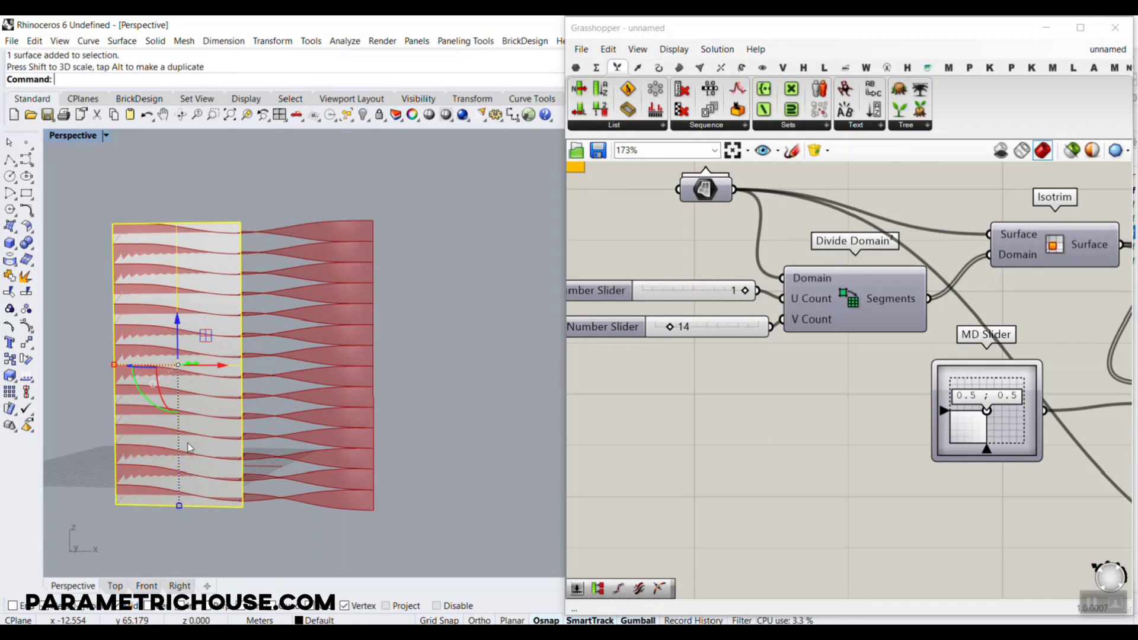
{"action": "left_click_drag", "start_coordinate": [114, 365], "coordinate": [135, 367]}
{"action": "key", "text": "Escape"}
{"action": "scroll", "coordinate": [320, 269], "scroll_direction": "down", "scroll_amount": 3}
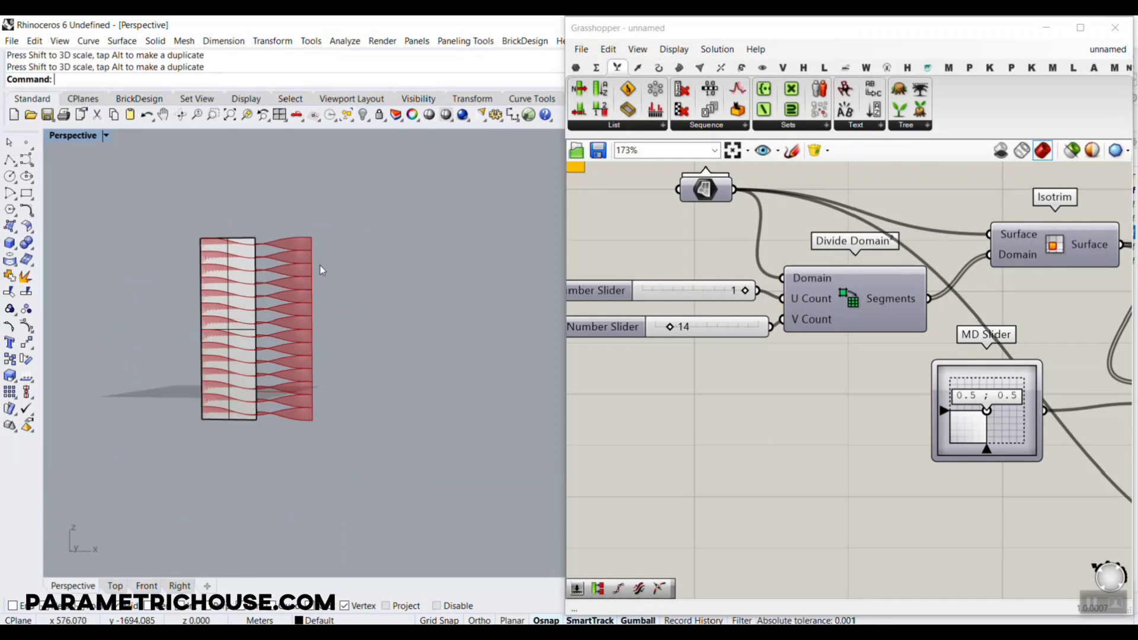
Move the base surface vertically upward to ground level and hide it again
{"action": "right_click_drag", "start_coordinate": [320, 269], "coordinate": [237, 399]}
{"action": "scroll", "coordinate": [364, 363], "scroll_direction": "up", "scroll_amount": 5}
{"action": "right_click_drag", "start_coordinate": [364, 364], "coordinate": [284, 315]}
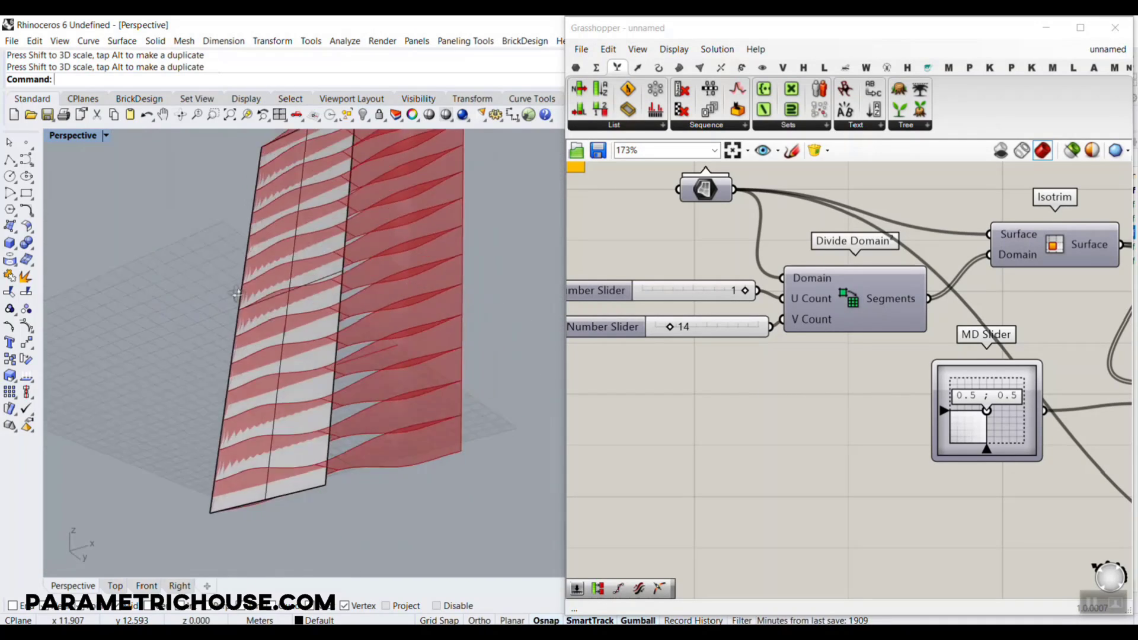
{"action": "scroll", "coordinate": [279, 308], "scroll_direction": "down", "scroll_amount": 3}
{"action": "left_click", "coordinate": [273, 306]}
{"action": "left_click_drag", "start_coordinate": [271, 284], "coordinate": [271, 254]}
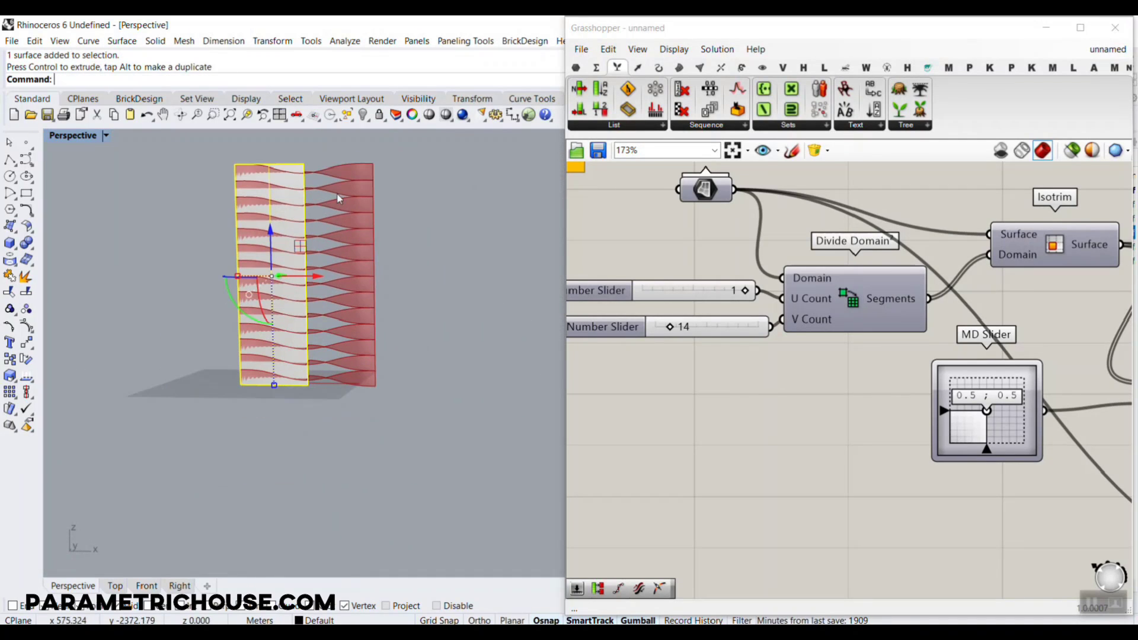
{"action": "left_click", "coordinate": [363, 115]}
Set the slider feeding Twist's Angle to 40 and view the louvers from the front and in perspective
{"action": "scroll", "coordinate": [297, 296], "scroll_direction": "up", "scroll_amount": 3}
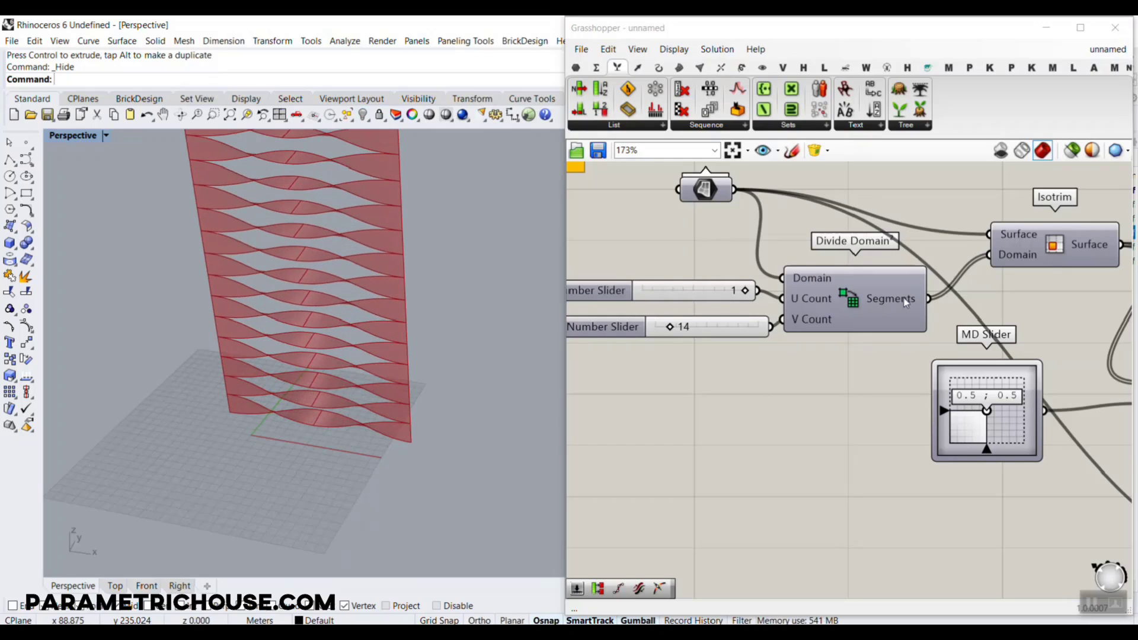
{"action": "scroll", "coordinate": [841, 305], "scroll_direction": "down", "scroll_amount": 6}
{"action": "scroll", "coordinate": [858, 309], "scroll_direction": "up", "scroll_amount": 5}
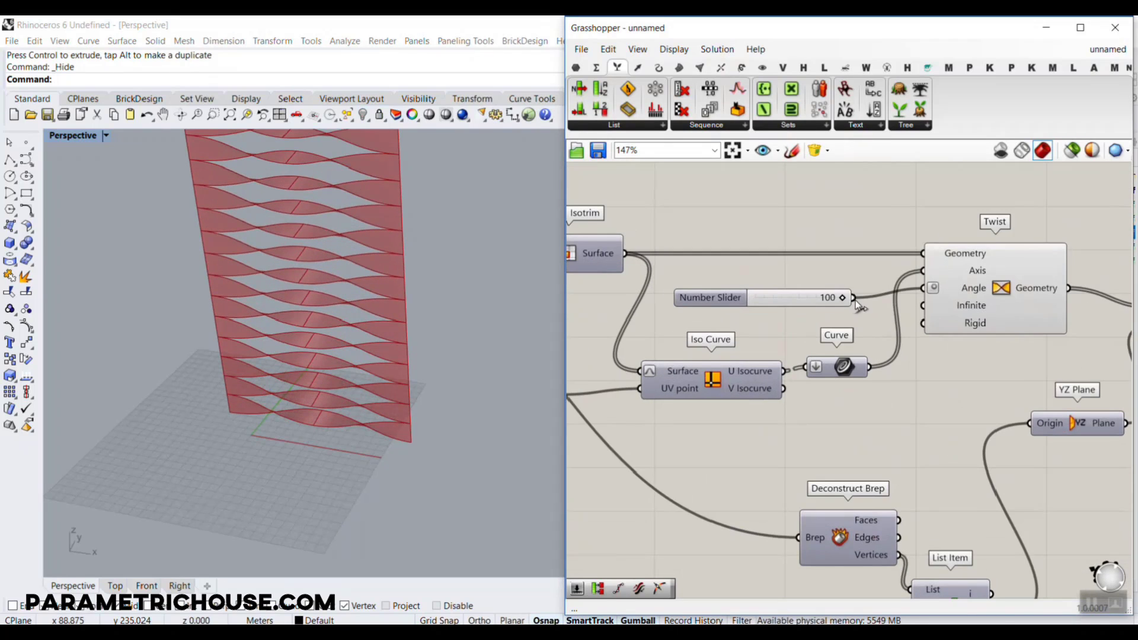
{"action": "left_click_drag", "start_coordinate": [842, 298], "coordinate": [790, 297]}
{"action": "right_click_drag", "start_coordinate": [262, 433], "coordinate": [247, 401]}
{"action": "scroll", "coordinate": [247, 401], "scroll_direction": "down", "scroll_amount": 7}
{"action": "scroll", "coordinate": [275, 320], "scroll_direction": "up", "scroll_amount": 7}
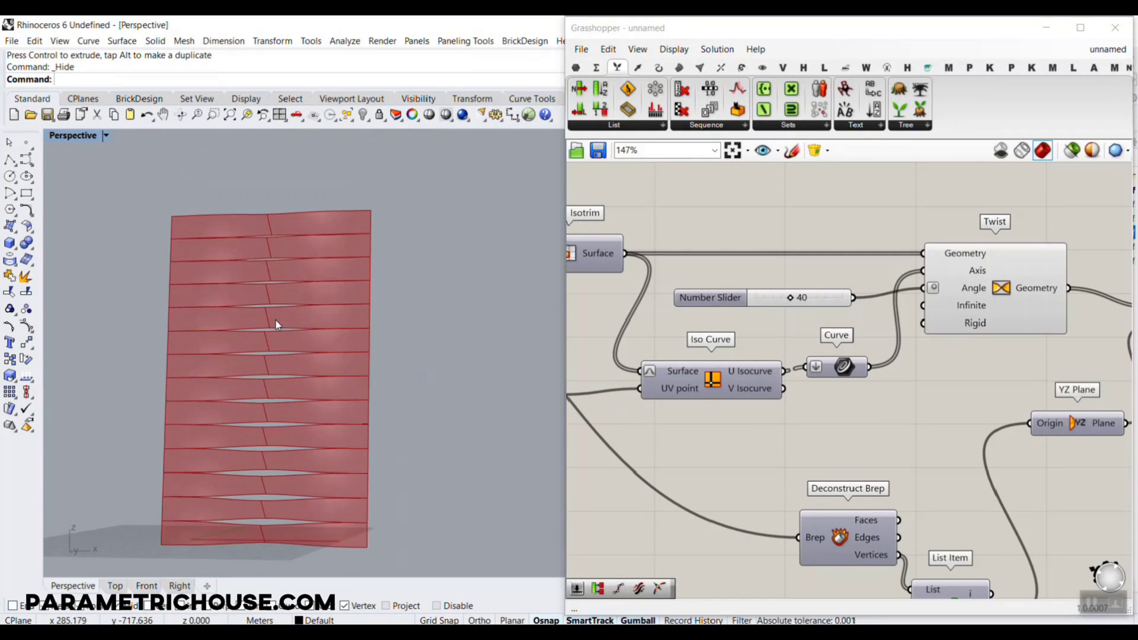
{"action": "scroll", "coordinate": [279, 319], "scroll_direction": "down", "scroll_amount": 4}
{"action": "scroll", "coordinate": [320, 347], "scroll_direction": "up", "scroll_amount": 1}
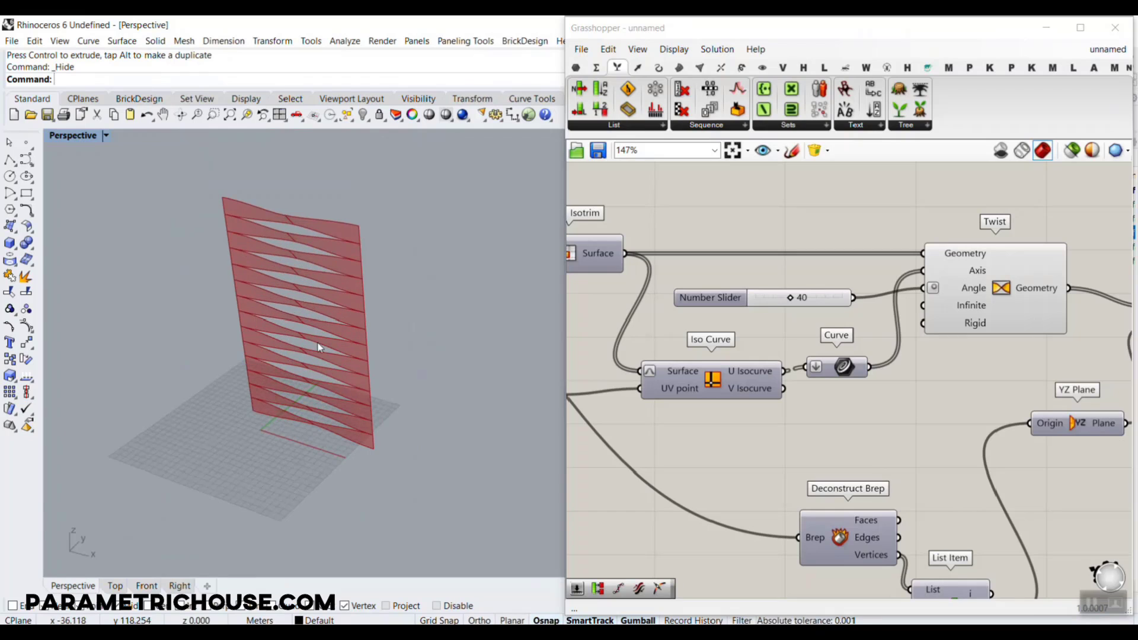
Examine the Range, Graph Mapper and Multiplication setup and its louvers in the example-twisting-louver definition, and return to the unnamed definition
{"action": "left_click", "coordinate": [1106, 50]}
{"action": "left_click", "coordinate": [997, 159]}
{"action": "right_click_drag", "start_coordinate": [223, 378], "coordinate": [286, 349]}
{"action": "right_click_drag", "start_coordinate": [935, 315], "coordinate": [744, 330]}
{"action": "scroll", "coordinate": [958, 272], "scroll_direction": "up", "scroll_amount": 3}
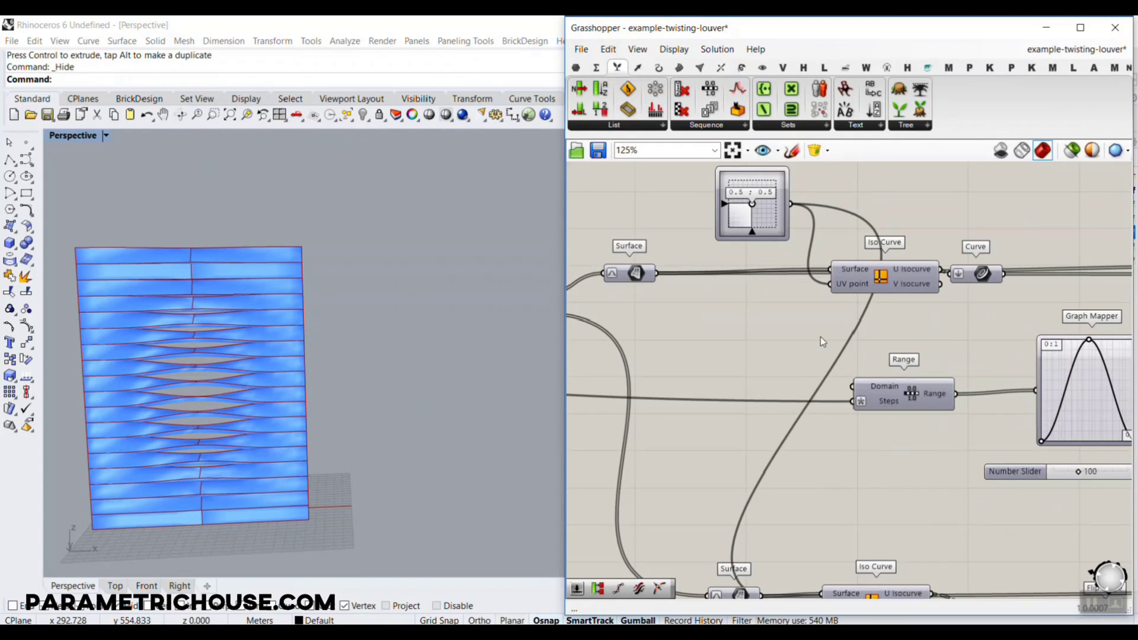
{"action": "right_click_drag", "start_coordinate": [937, 358], "coordinate": [812, 357]}
{"action": "scroll", "coordinate": [812, 357], "scroll_direction": "down", "scroll_amount": 4}
{"action": "right_click_drag", "start_coordinate": [1029, 352], "coordinate": [830, 373]}
{"action": "scroll", "coordinate": [933, 386], "scroll_direction": "up", "scroll_amount": 3}
{"action": "right_click_drag", "start_coordinate": [741, 422], "coordinate": [872, 393]}
{"action": "right_click_drag", "start_coordinate": [679, 392], "coordinate": [786, 375]}
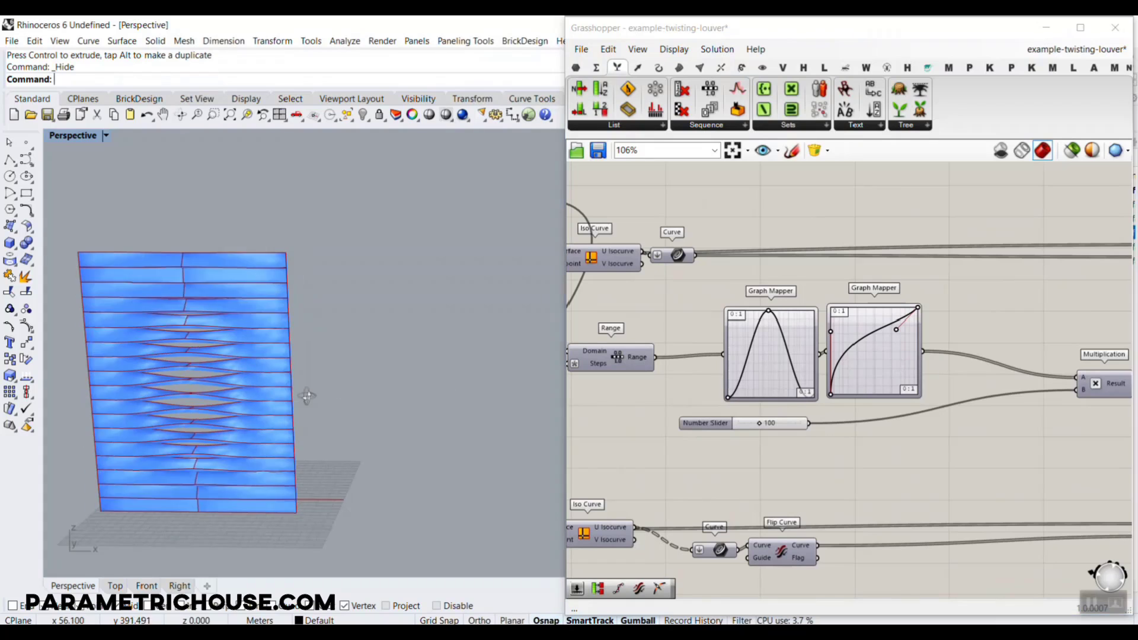
{"action": "scroll", "coordinate": [180, 493], "scroll_direction": "up", "scroll_amount": 2}
{"action": "scroll", "coordinate": [164, 501], "scroll_direction": "up", "scroll_amount": 3}
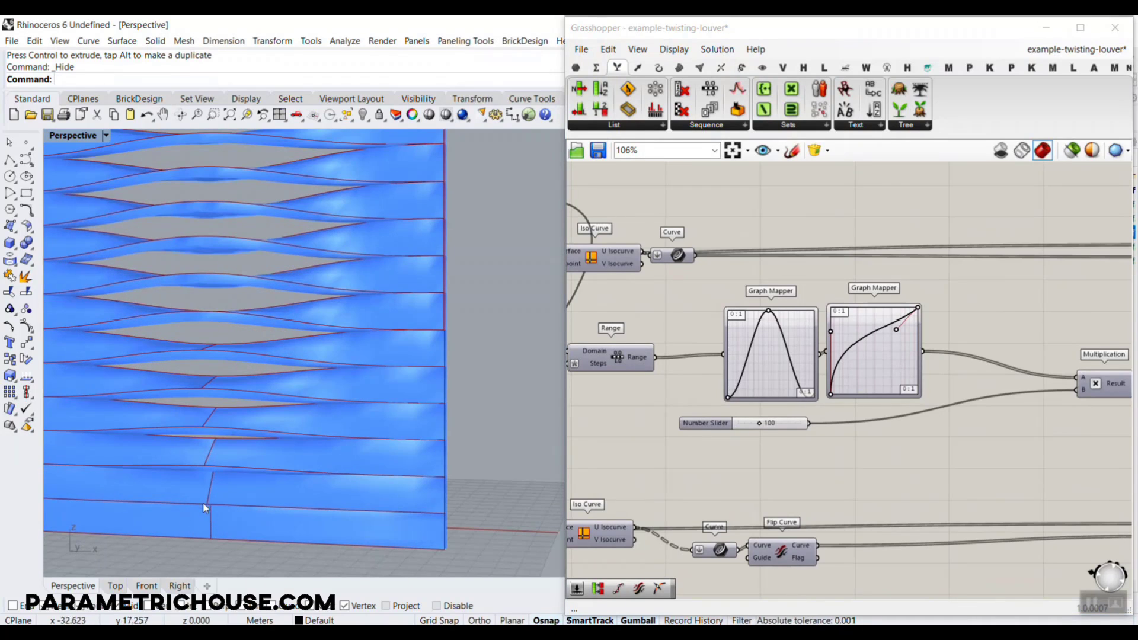
{"action": "right_click_drag", "start_coordinate": [194, 339], "coordinate": [242, 382]}
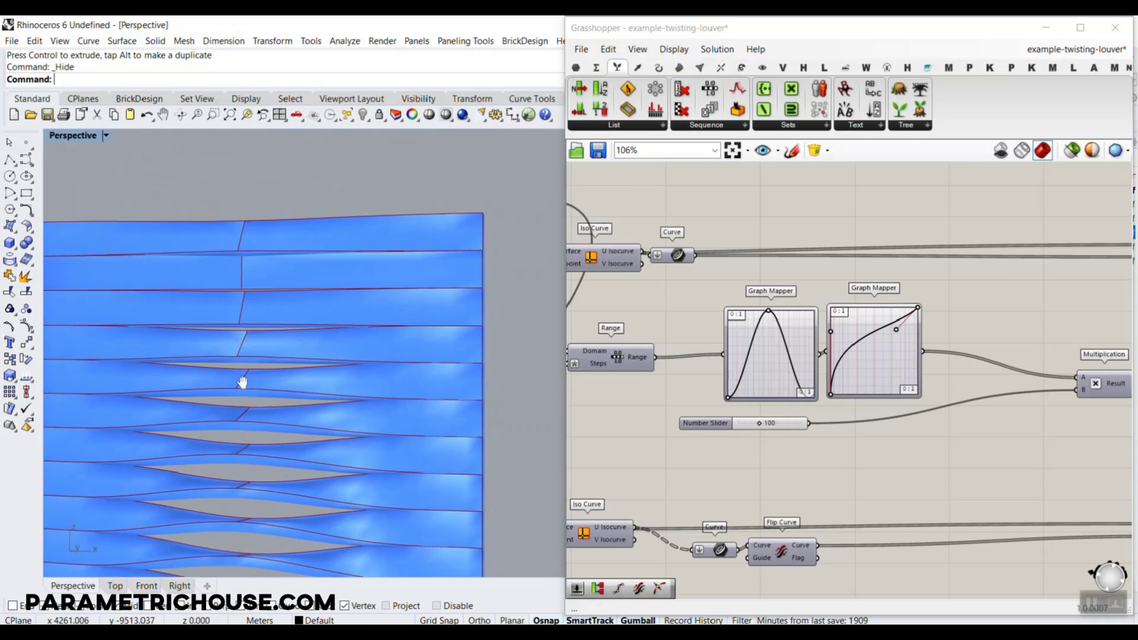
{"action": "left_click", "coordinate": [1082, 52]}
{"action": "left_click", "coordinate": [961, 177]}
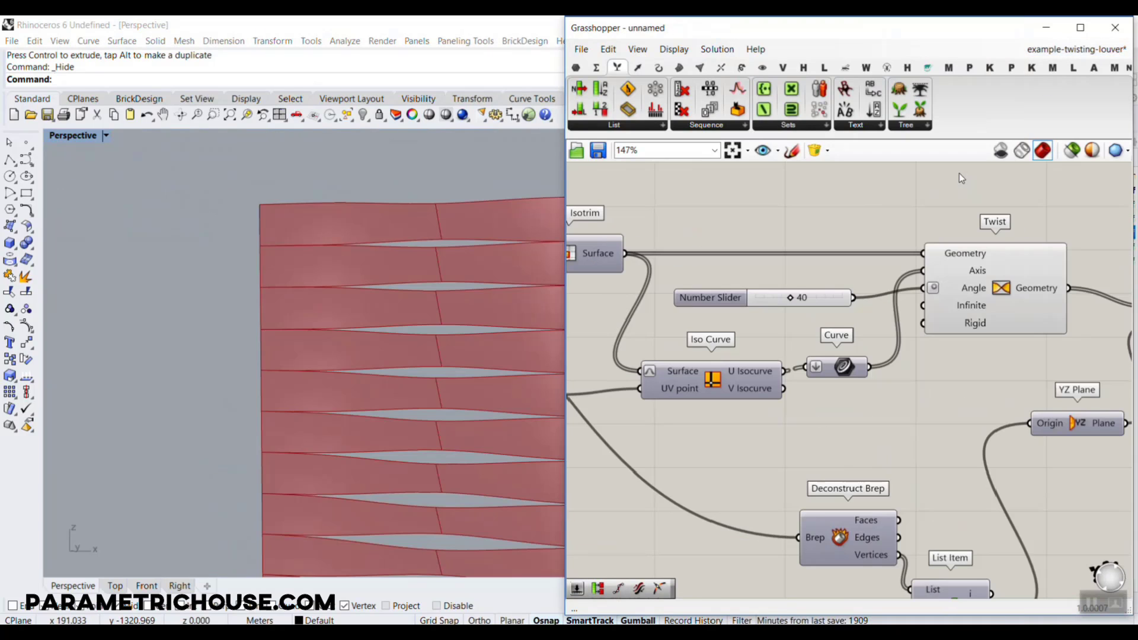
Set the slider feeding Twist's Angle to 67
{"action": "right_click_drag", "start_coordinate": [472, 294], "coordinate": [353, 261], "text": "shift"}
{"action": "scroll", "coordinate": [353, 261], "scroll_direction": "down", "scroll_amount": 8}
{"action": "right_click_drag", "start_coordinate": [1120, 321], "coordinate": [1026, 307]}
{"action": "scroll", "coordinate": [685, 291], "scroll_direction": "up", "scroll_amount": 2}
{"action": "scroll", "coordinate": [685, 291], "scroll_direction": "up", "scroll_amount": 1}
{"action": "left_click_drag", "start_coordinate": [698, 283], "coordinate": [732, 297]}
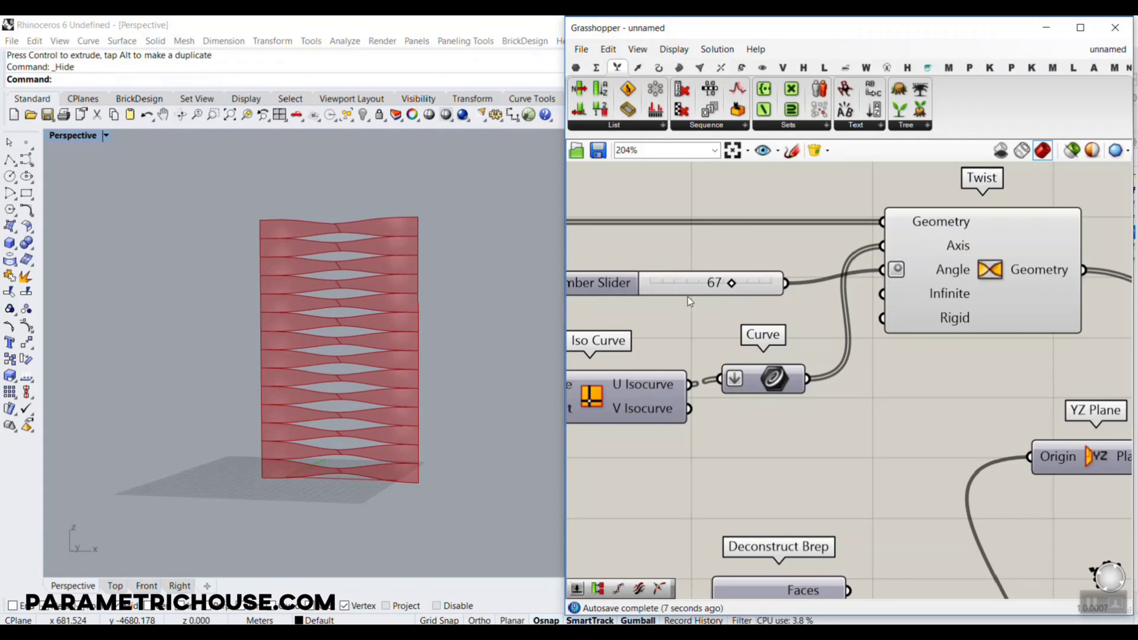
Delete the number slider that feeds Twist's Angle input
{"action": "right_click_drag", "start_coordinate": [688, 296], "coordinate": [779, 358]}
{"action": "left_click", "coordinate": [783, 341]}
{"action": "key", "text": "Delete"}
Place a Range component above the Isotrim-to-Twist wire
{"action": "scroll", "coordinate": [812, 340], "scroll_direction": "down", "scroll_amount": 5}
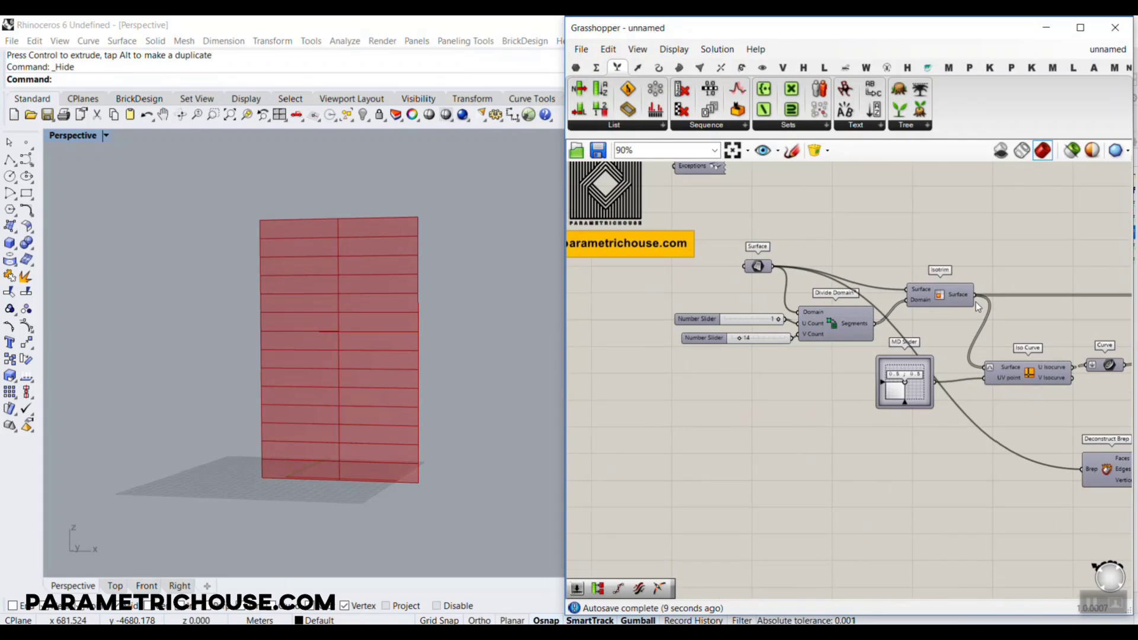
{"action": "mouse_move", "coordinate": [956, 296]}
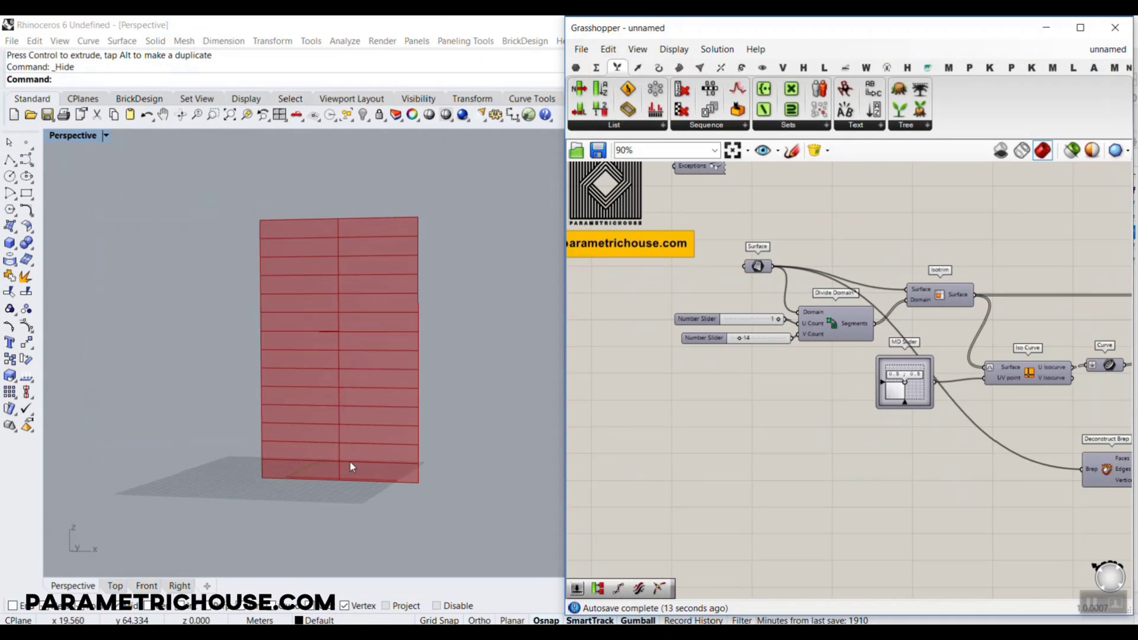
{"action": "scroll", "coordinate": [750, 281], "scroll_direction": "up", "scroll_amount": 5}
{"action": "double_click", "coordinate": [744, 271]}
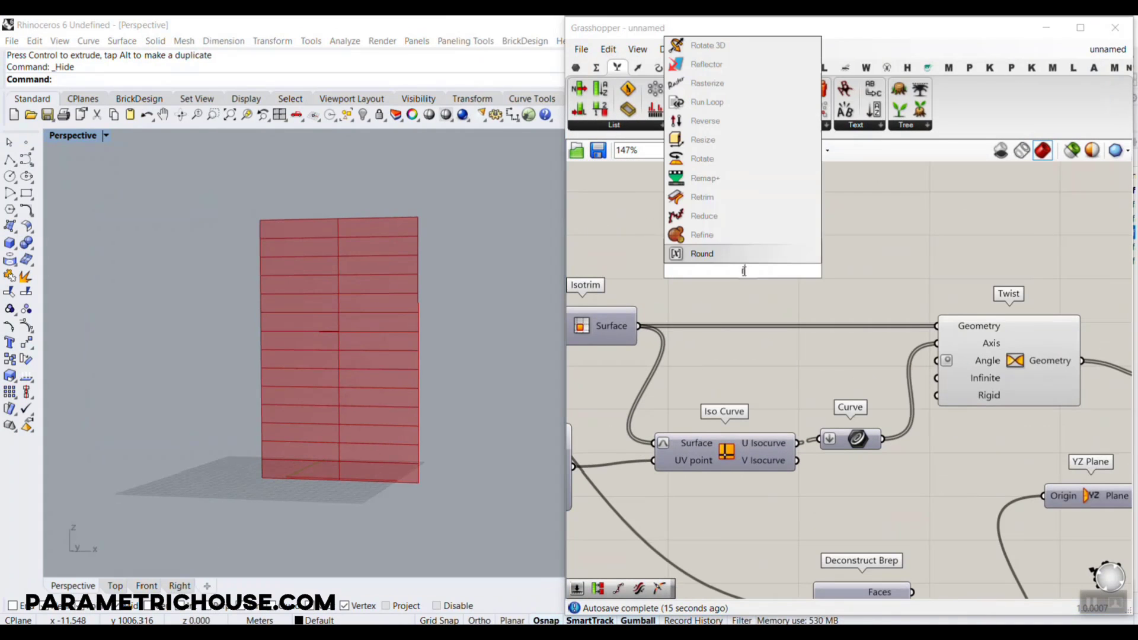
{"action": "type", "text": "range"}
{"action": "key", "text": "Return"}
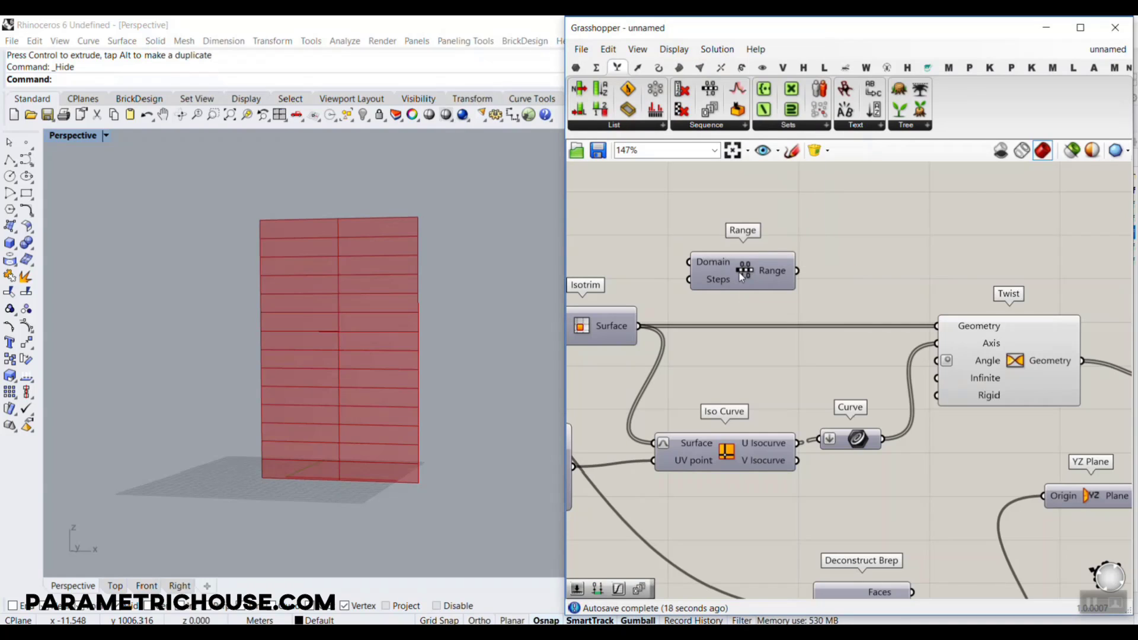
{"action": "scroll", "coordinate": [787, 268], "scroll_direction": "up", "scroll_amount": 1}
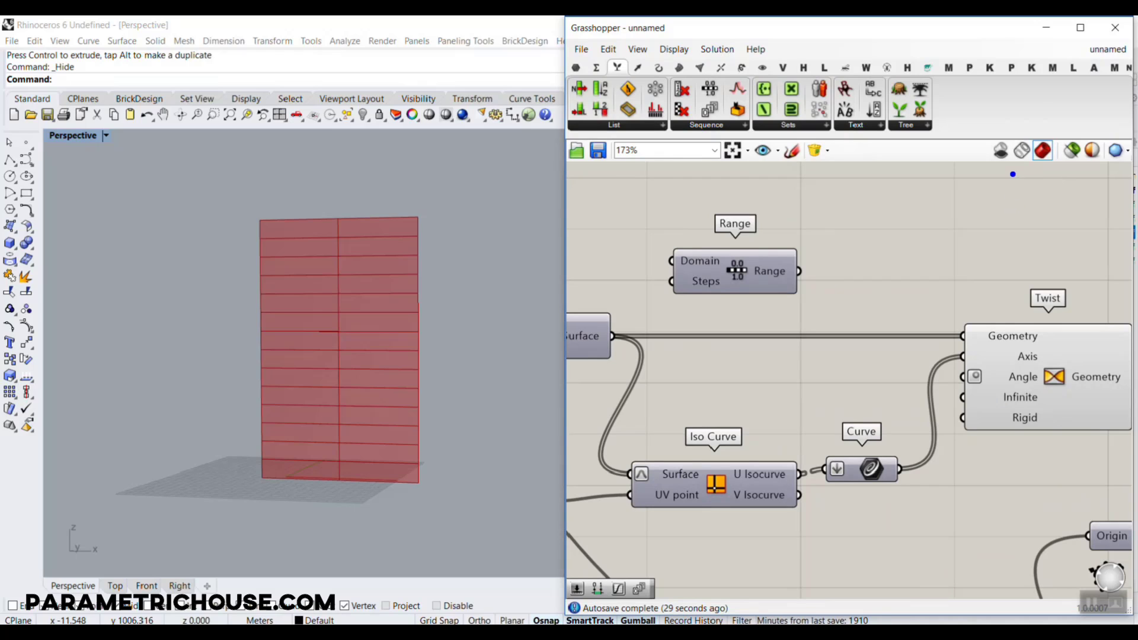
Connect Divide Domain²'s V Count slider to Range's Steps input and reposition the Range component above Isotrim
{"action": "left_click_drag", "start_coordinate": [1011, 173], "coordinate": [1064, 62]}
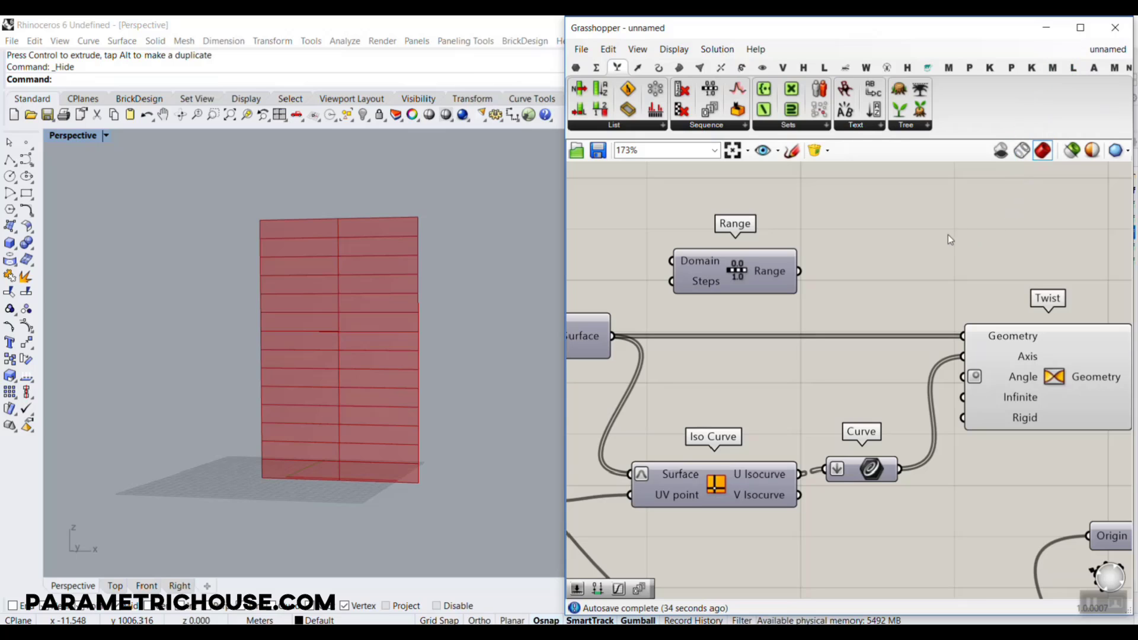
{"action": "right_click_drag", "start_coordinate": [558, 341], "coordinate": [748, 303]}
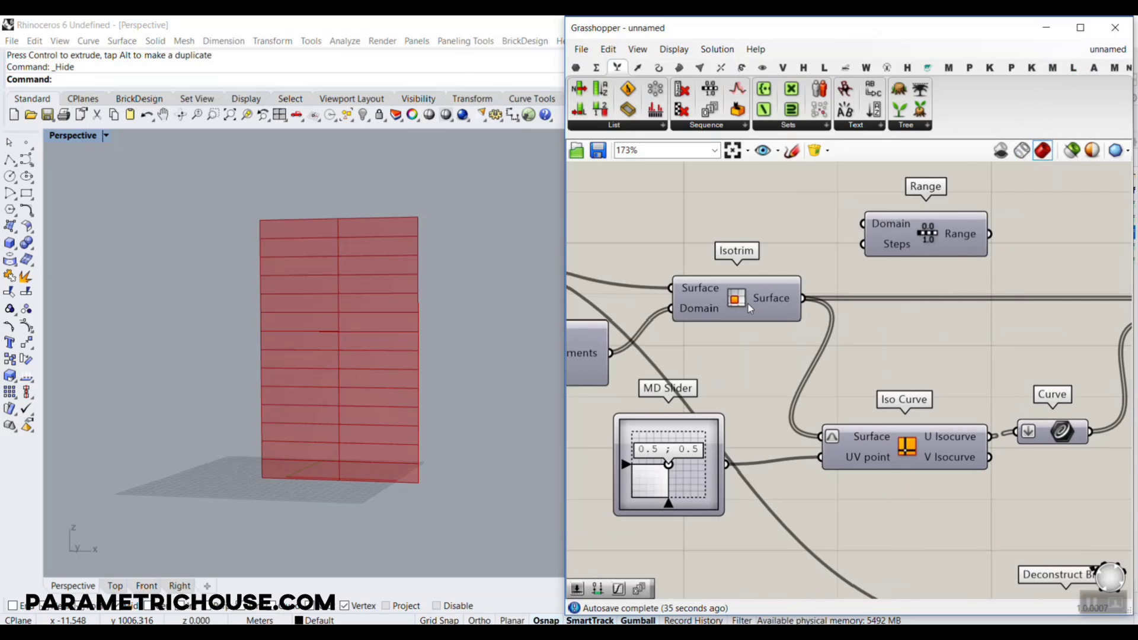
{"action": "mouse_move", "coordinate": [766, 294]}
{"action": "scroll", "coordinate": [823, 308], "scroll_direction": "down", "scroll_amount": 5}
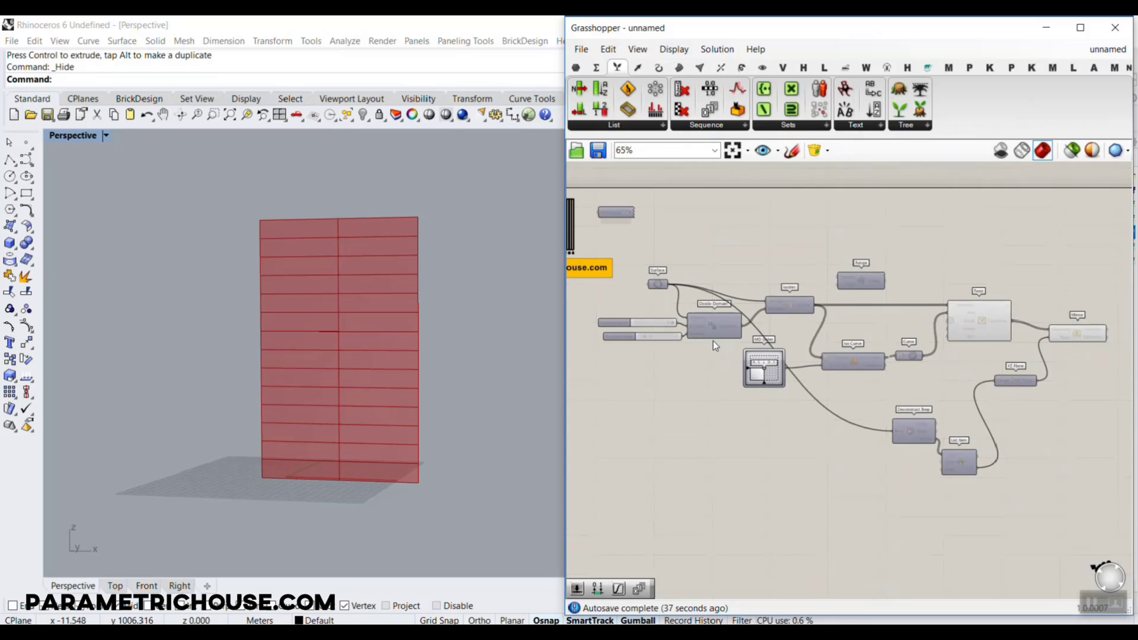
{"action": "scroll", "coordinate": [664, 328], "scroll_direction": "up", "scroll_amount": 4}
{"action": "scroll", "coordinate": [730, 342], "scroll_direction": "up", "scroll_amount": 1}
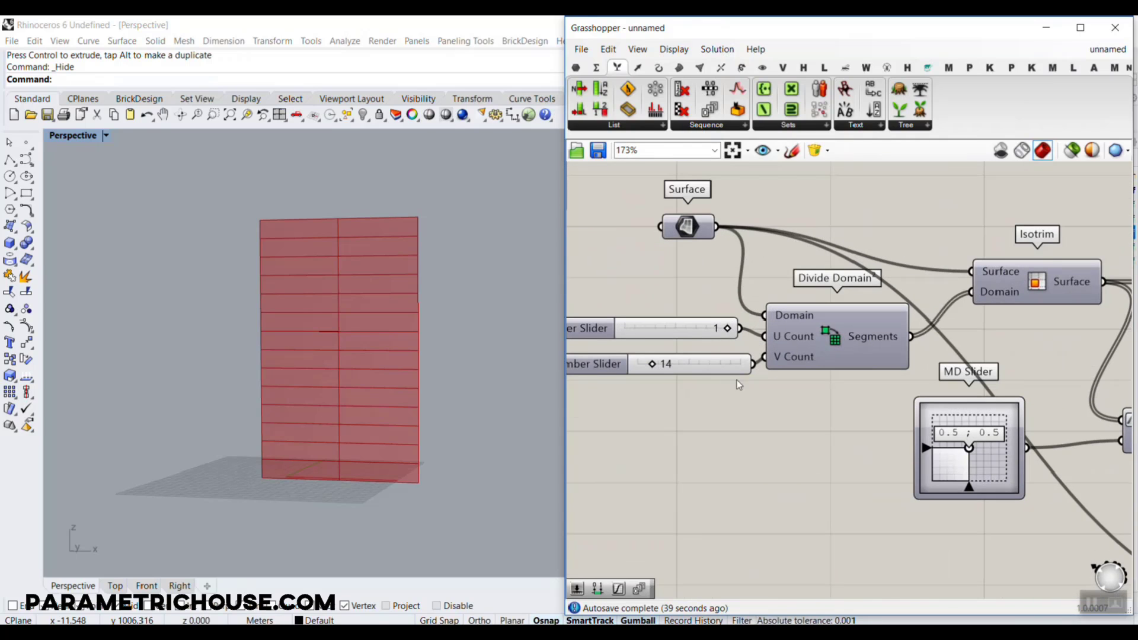
{"action": "scroll", "coordinate": [718, 367], "scroll_direction": "down", "scroll_amount": 3}
{"action": "left_click_drag", "start_coordinate": [718, 367], "coordinate": [972, 279]}
{"action": "scroll", "coordinate": [988, 295], "scroll_direction": "up", "scroll_amount": 4}
{"action": "right_click_drag", "start_coordinate": [999, 269], "coordinate": [853, 356]}
{"action": "left_click_drag", "start_coordinate": [873, 331], "coordinate": [881, 276]}
Check Range's output list and apply the expression x-1 to its Steps input
{"action": "mouse_move", "coordinate": [820, 293]}
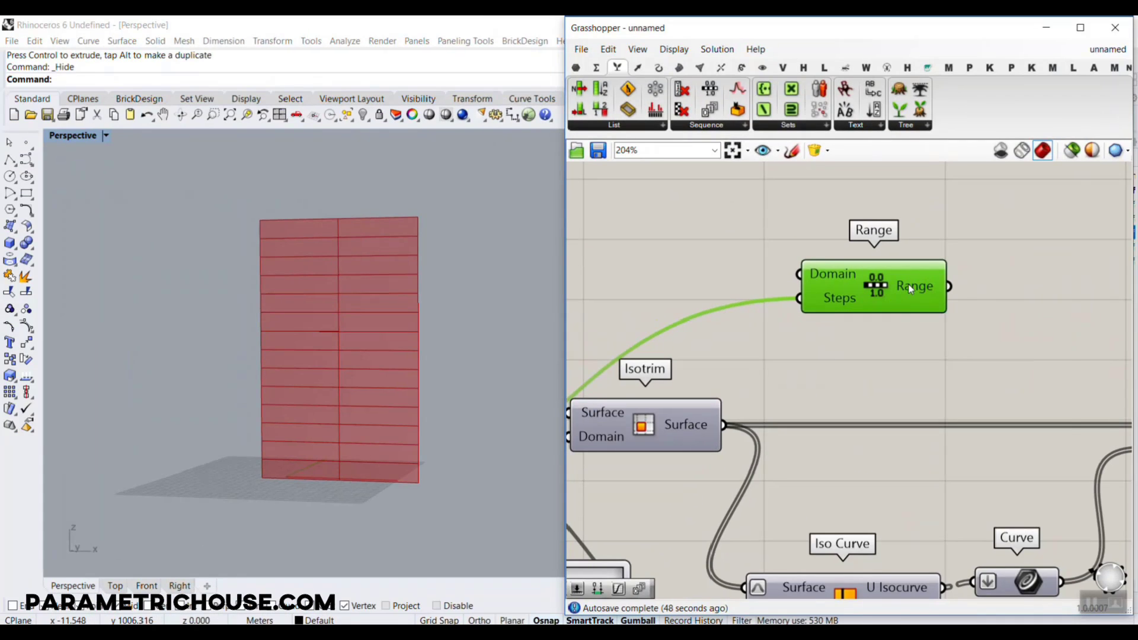
{"action": "mouse_move", "coordinate": [911, 290]}
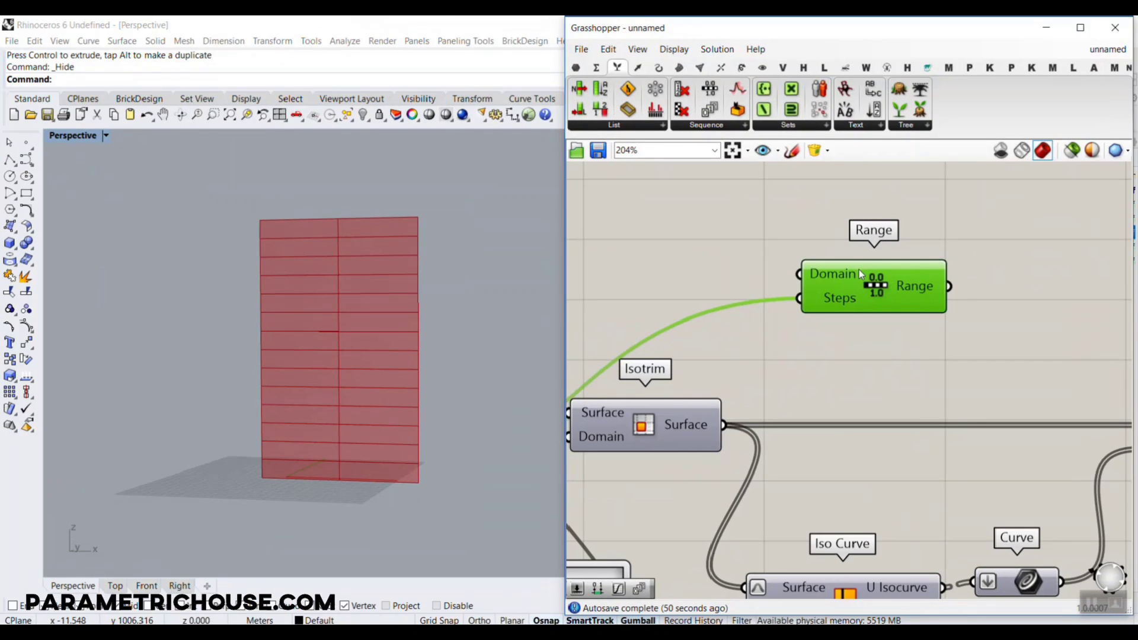
{"action": "scroll", "coordinate": [800, 290], "scroll_direction": "up", "scroll_amount": 2}
{"action": "right_click", "coordinate": [800, 291]}
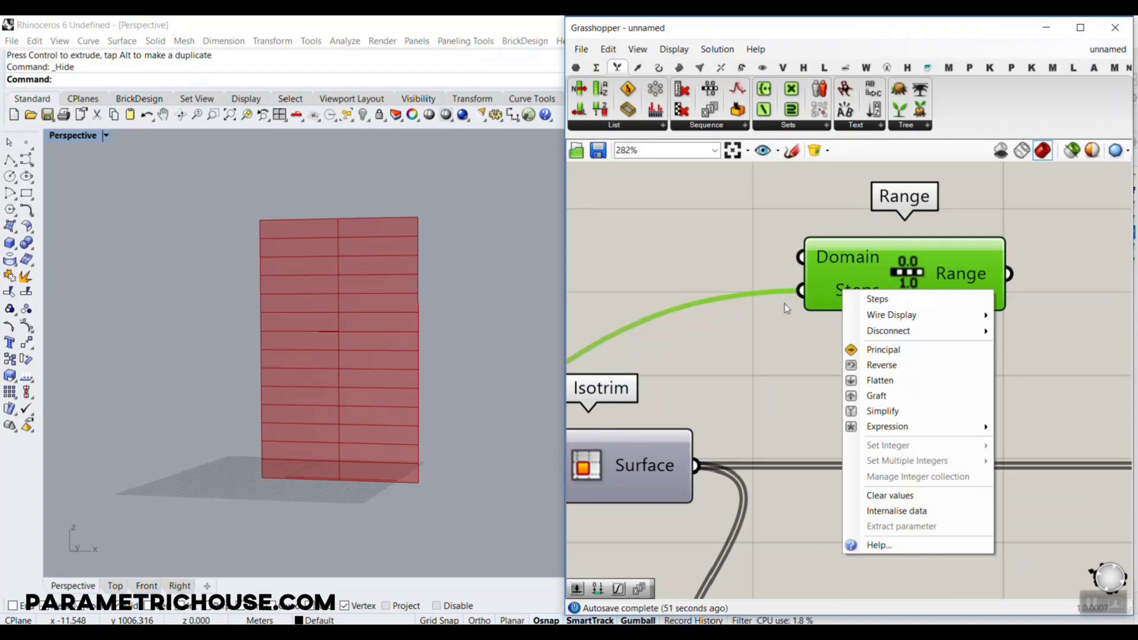
{"action": "mouse_move", "coordinate": [889, 427]}
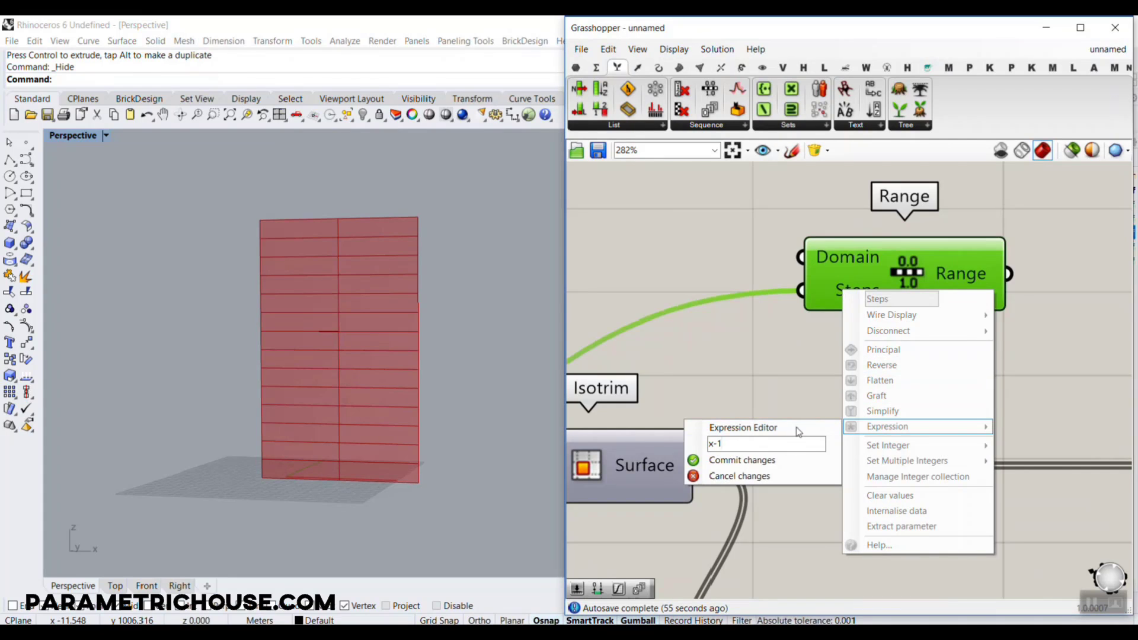
{"action": "left_click", "coordinate": [748, 461]}
{"action": "mouse_move", "coordinate": [976, 255]}
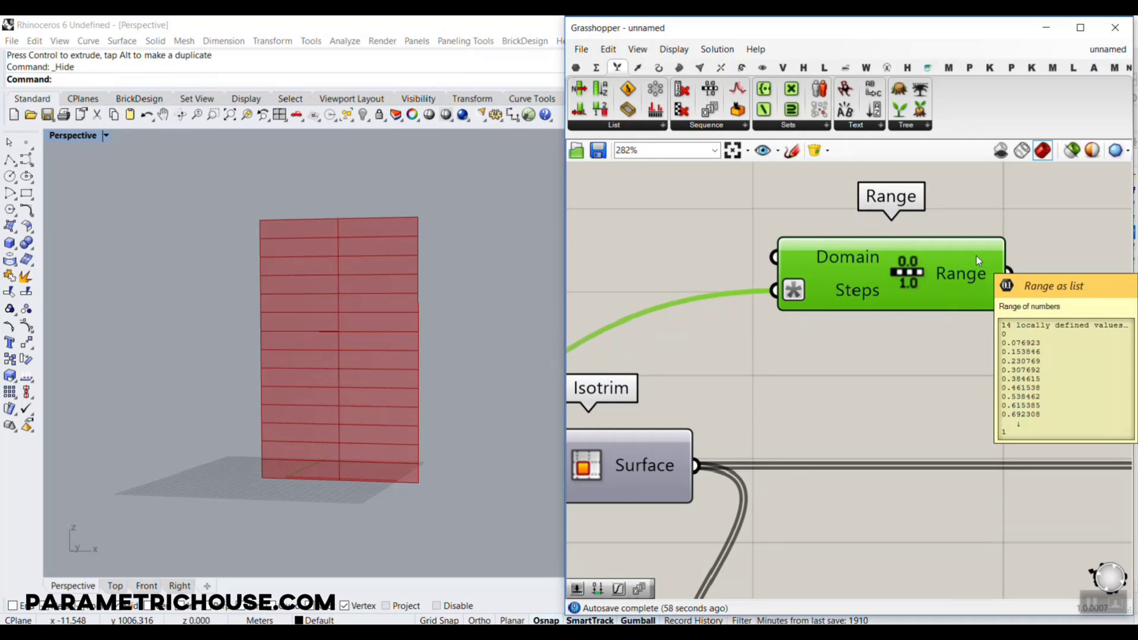
{"action": "mouse_move", "coordinate": [829, 253]}
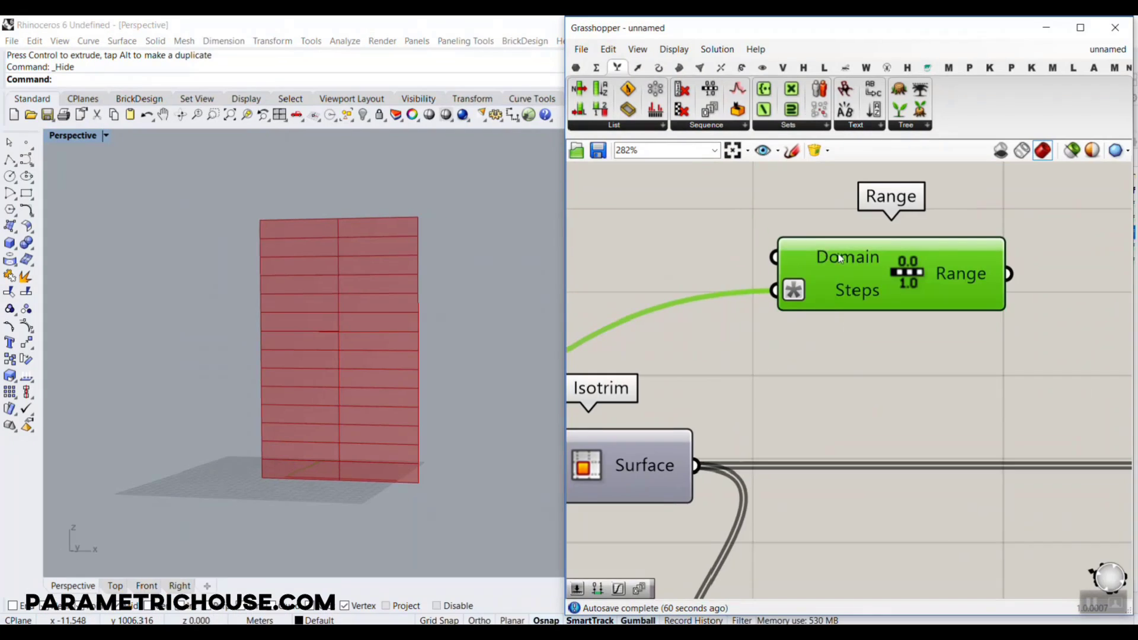
Place a Graph Mapper beside Range and connect the Range output to it
{"action": "scroll", "coordinate": [884, 270], "scroll_direction": "down", "scroll_amount": 3}
{"action": "right_click_drag", "start_coordinate": [892, 274], "coordinate": [898, 391]}
{"action": "left_click_drag", "start_coordinate": [899, 392], "coordinate": [770, 340]}
{"action": "scroll", "coordinate": [900, 340], "scroll_direction": "up", "scroll_amount": 2}
{"action": "left_click", "coordinate": [921, 348]}
{"action": "double_click", "coordinate": [921, 347]}
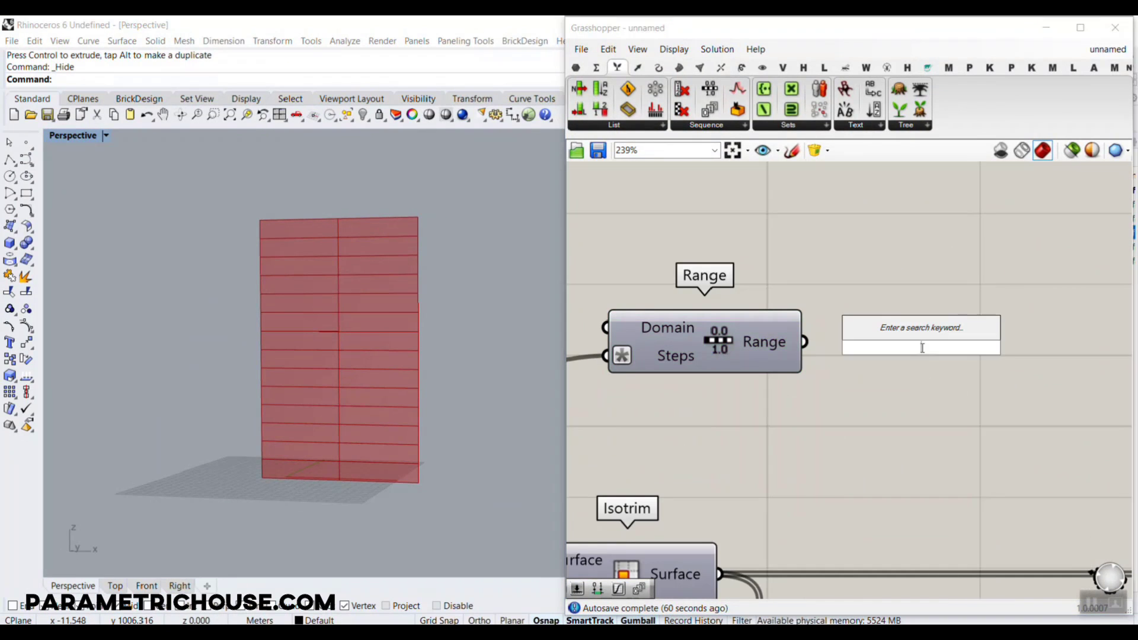
{"action": "type", "text": "gra"}
{"action": "left_click", "coordinate": [894, 216]}
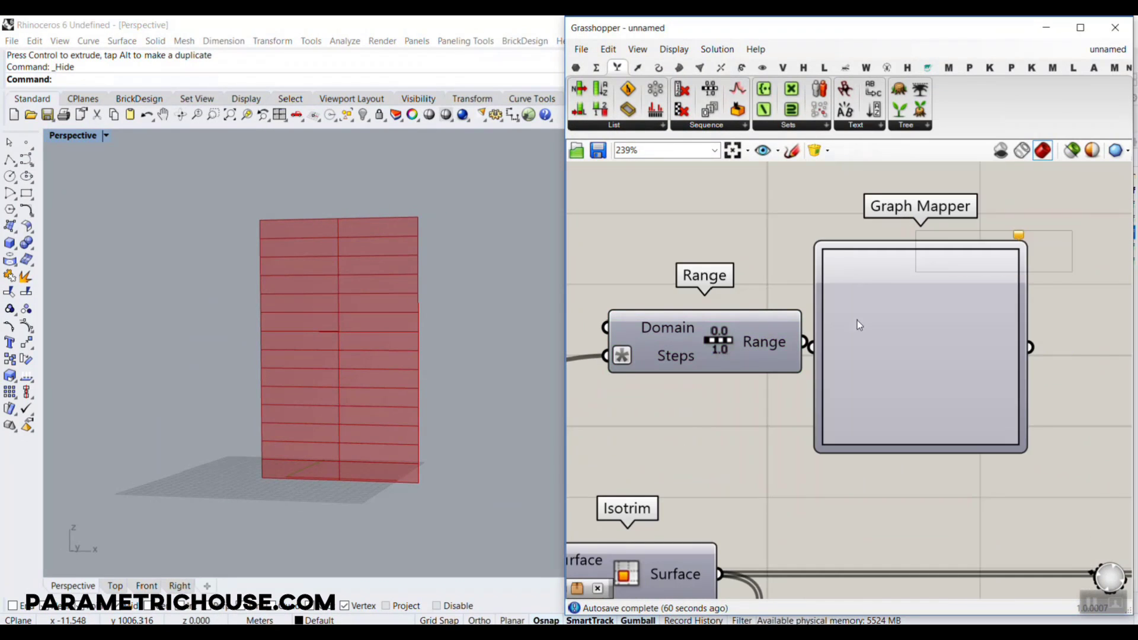
{"action": "left_click_drag", "start_coordinate": [850, 342], "coordinate": [850, 342]}
Set the Graph Mapper's graph type to Sine
{"action": "right_click_drag", "start_coordinate": [944, 333], "coordinate": [846, 315]}
{"action": "right_click", "coordinate": [852, 312]}
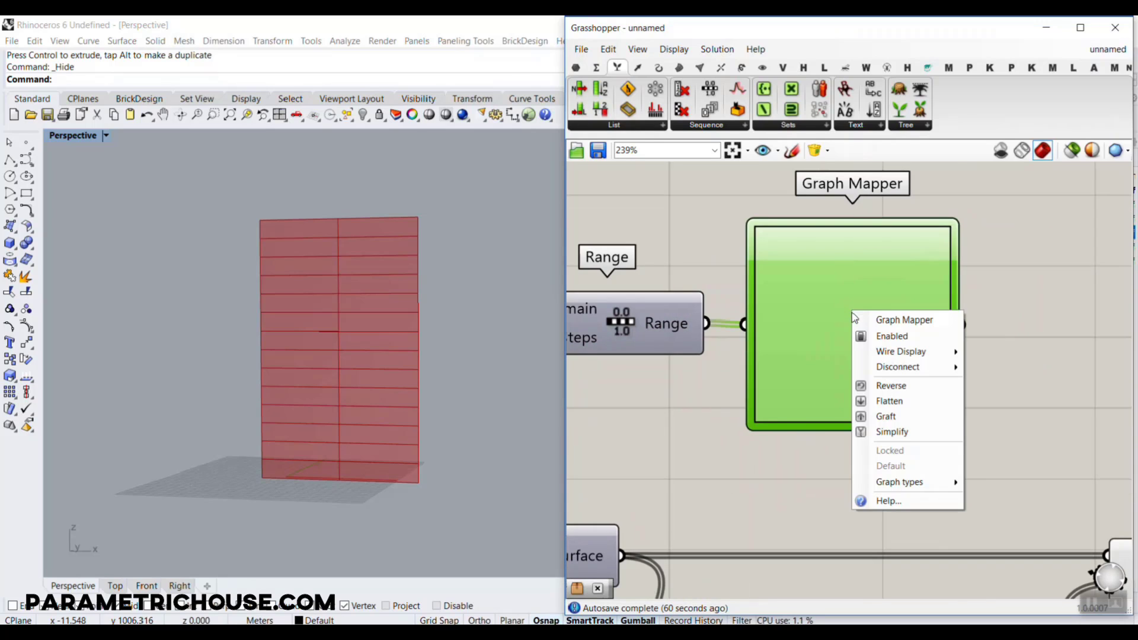
{"action": "left_click", "coordinate": [914, 489]}
{"action": "right_click", "coordinate": [870, 322]}
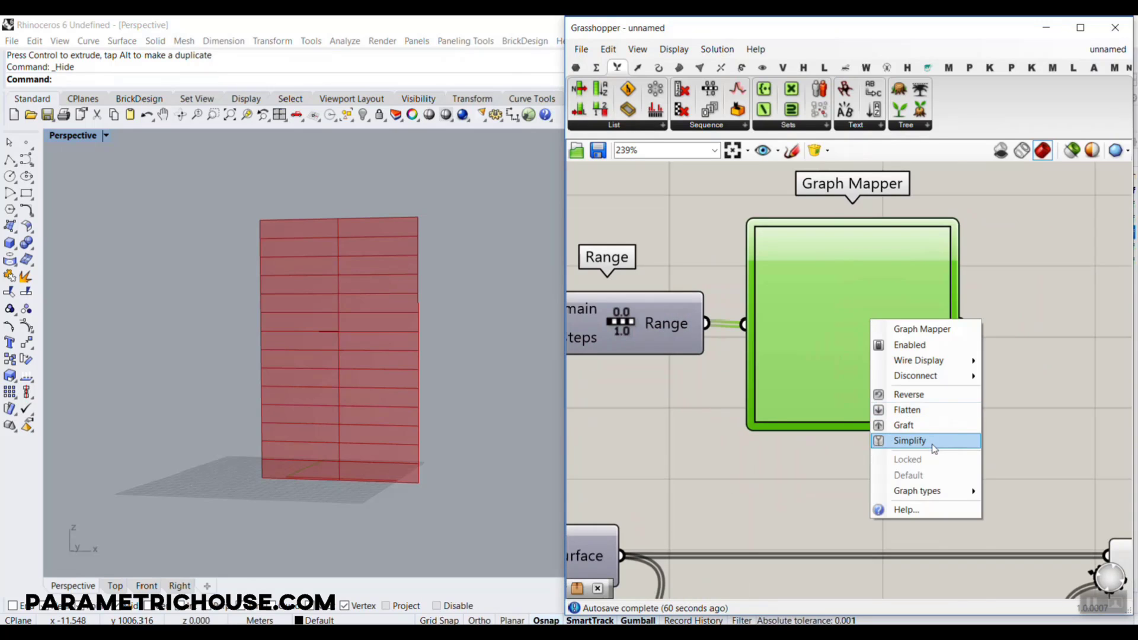
{"action": "mouse_move", "coordinate": [943, 492]}
{"action": "left_click", "coordinate": [1014, 586]}
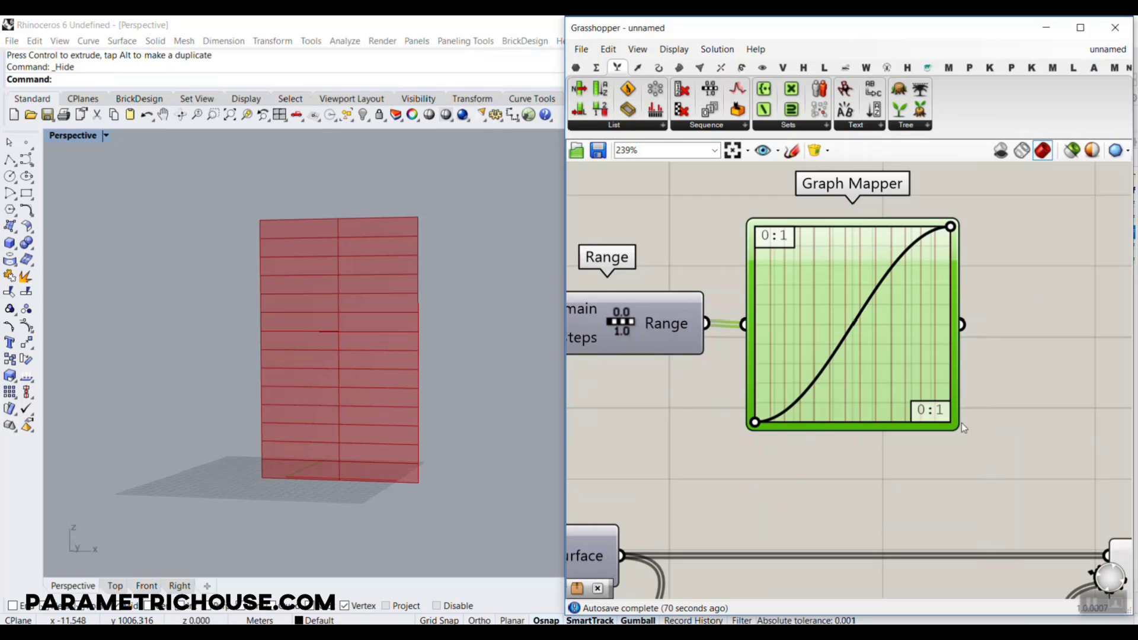
Reshape the Graph Mapper's sine graph in an enlarged Graph Editor so its peak sits at mid-width, and accept it
{"action": "double_click", "coordinate": [854, 290]}
{"action": "left_click_drag", "start_coordinate": [617, 169], "coordinate": [293, 69]}
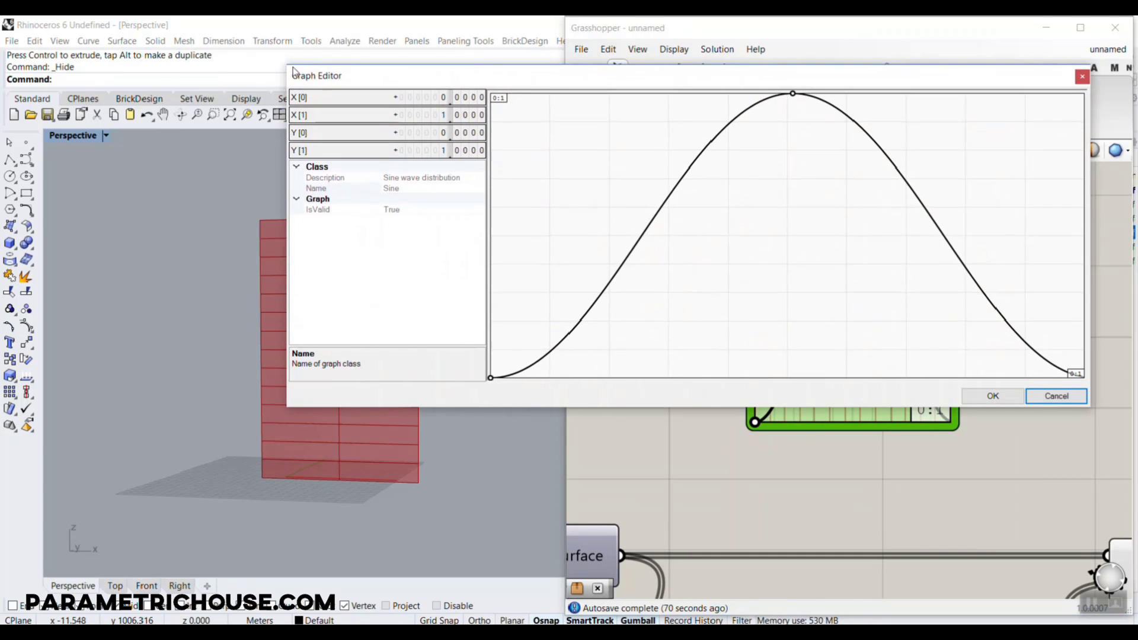
{"action": "left_click_drag", "start_coordinate": [657, 411], "coordinate": [658, 590]}
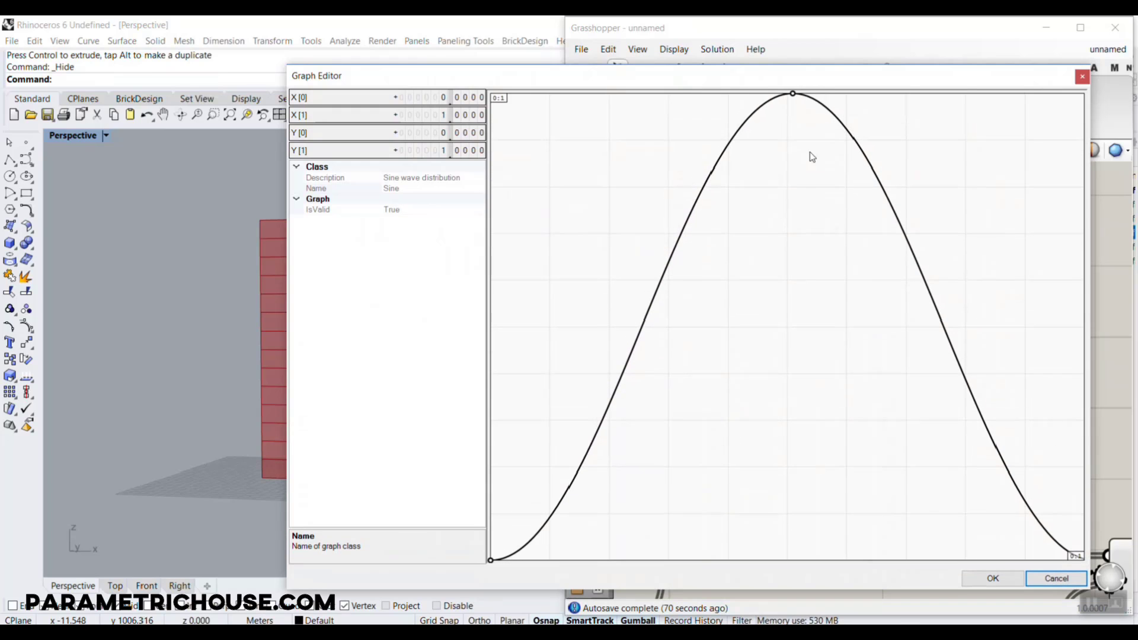
{"action": "left_click_drag", "start_coordinate": [793, 94], "coordinate": [789, 93]}
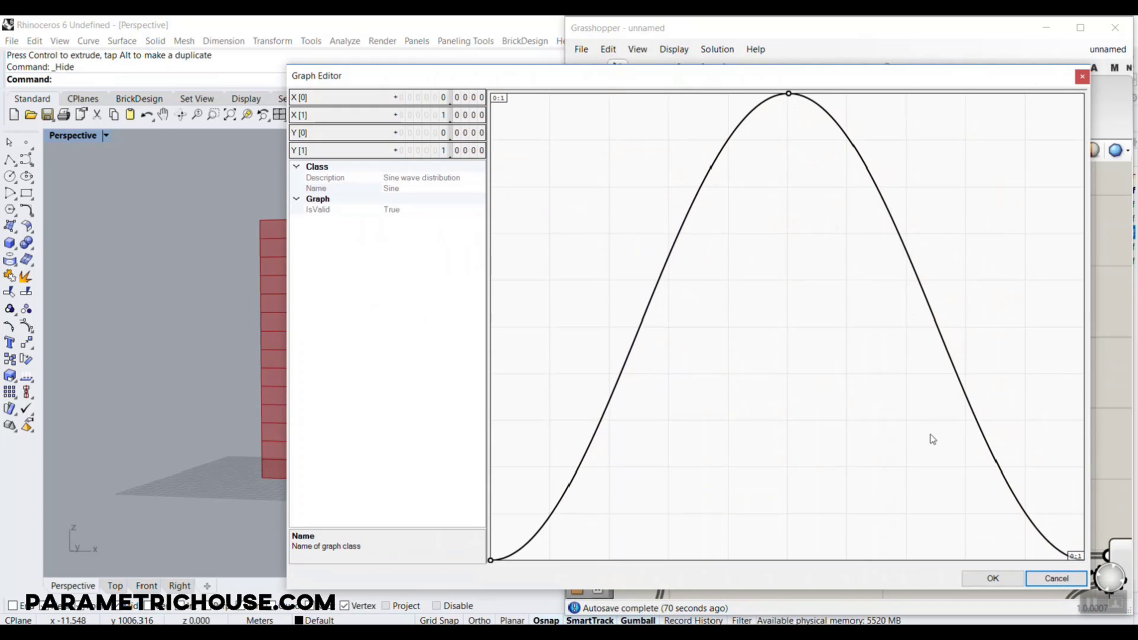
{"action": "left_click", "coordinate": [993, 579]}
Try driving Twist's Angle input directly with the Graph Mapper output and inspect the strips up close
{"action": "scroll", "coordinate": [772, 309], "scroll_direction": "down", "scroll_amount": 2}
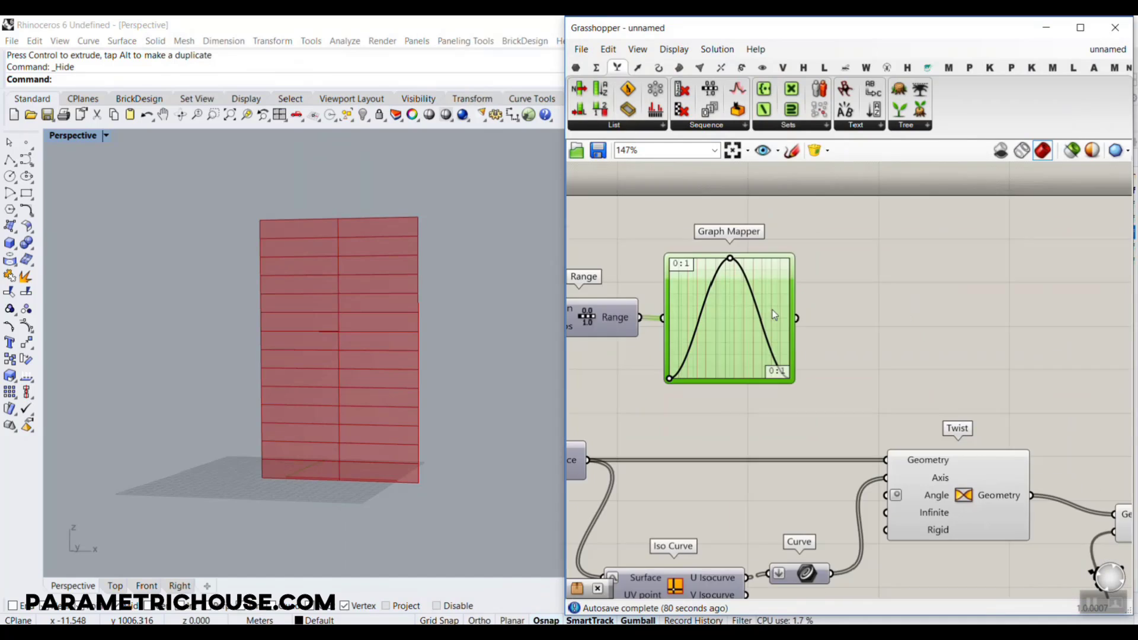
{"action": "right_click_drag", "start_coordinate": [876, 342], "coordinate": [812, 304]}
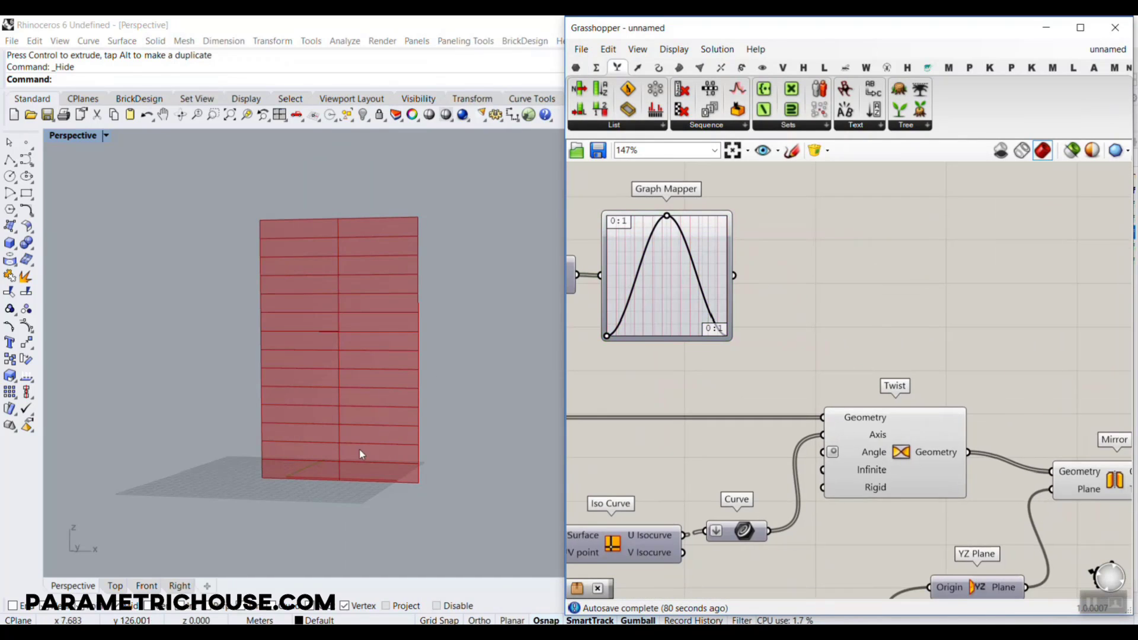
{"action": "right_click_drag", "start_coordinate": [719, 307], "coordinate": [879, 330]}
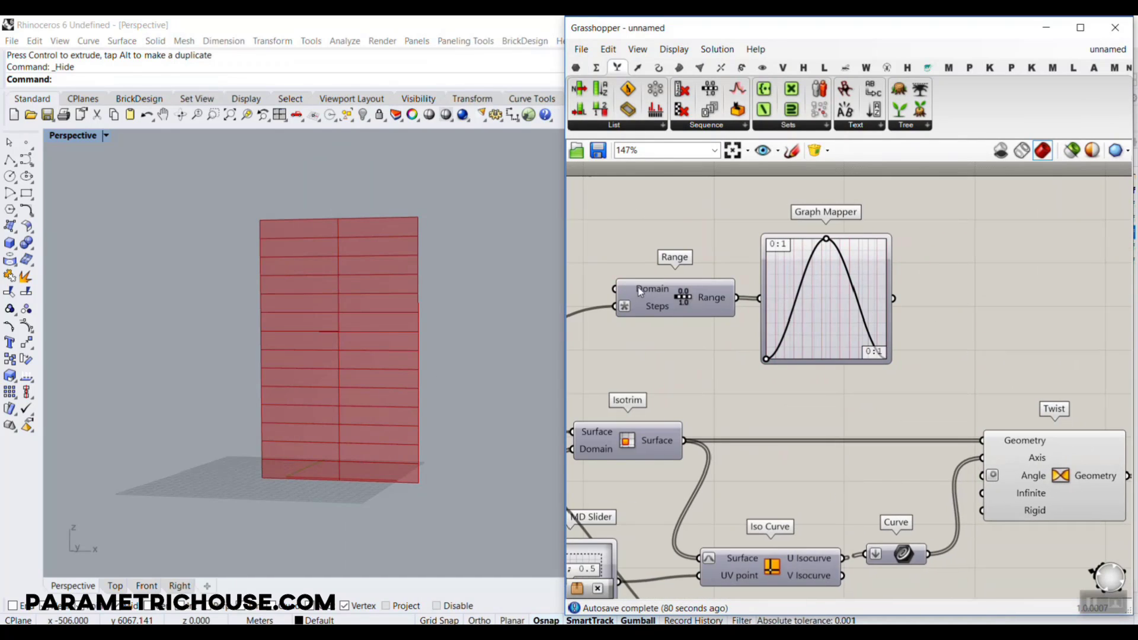
{"action": "scroll", "coordinate": [771, 361], "scroll_direction": "up", "scroll_amount": 2}
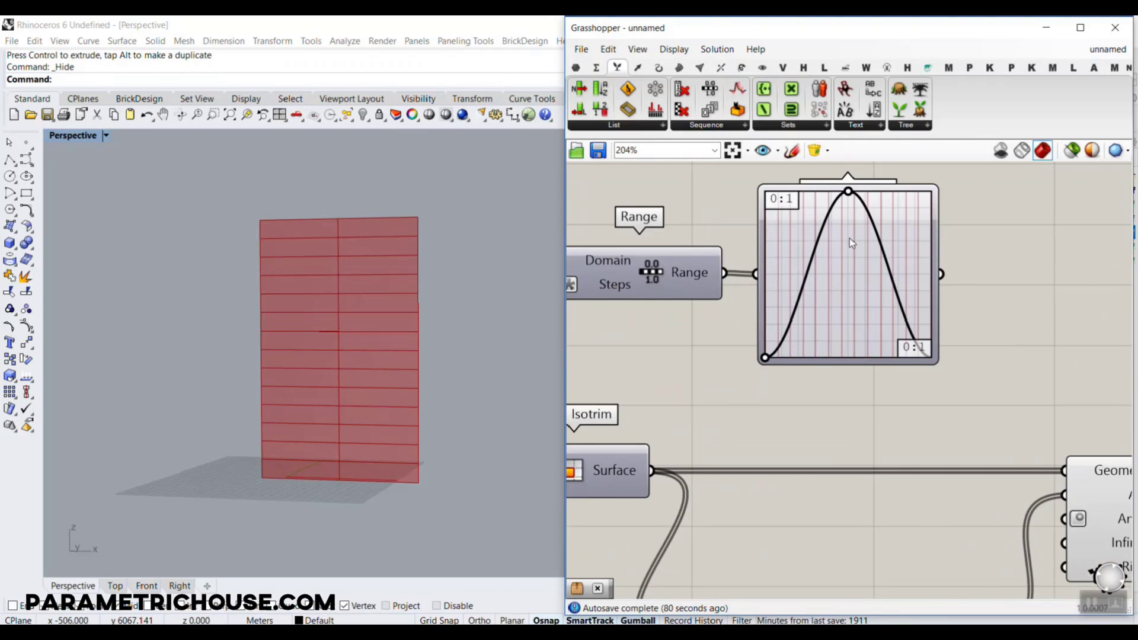
{"action": "left_click_drag", "start_coordinate": [942, 275], "coordinate": [1057, 518]}
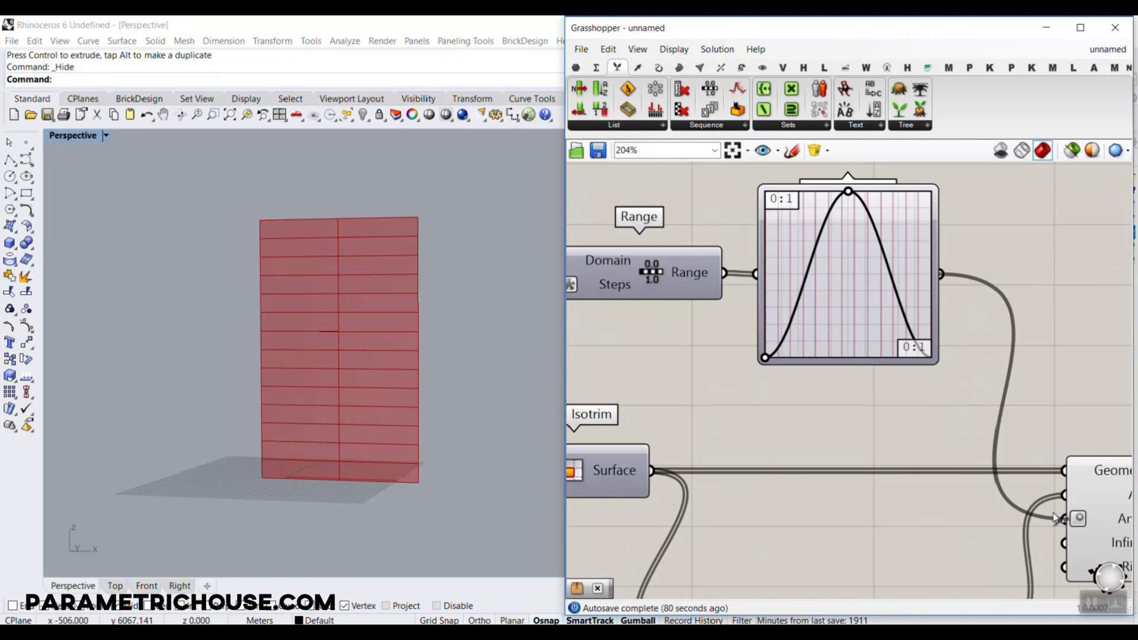
{"action": "scroll", "coordinate": [322, 344], "scroll_direction": "up", "scroll_amount": 6}
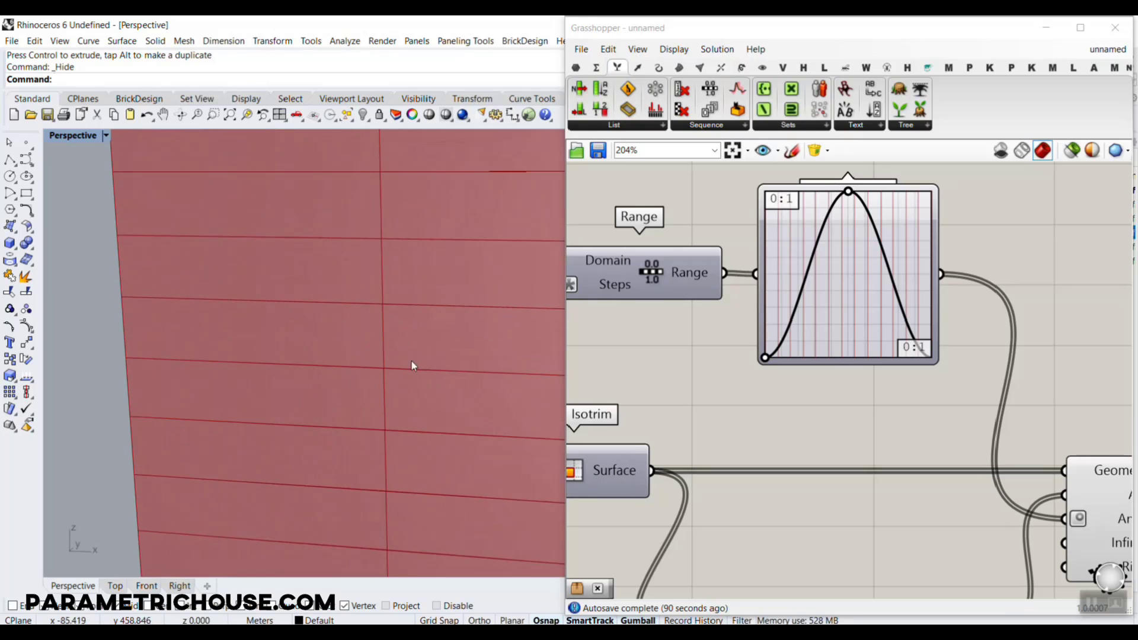
{"action": "scroll", "coordinate": [388, 348], "scroll_direction": "up", "scroll_amount": 10}
{"action": "scroll", "coordinate": [409, 379], "scroll_direction": "down", "scroll_amount": 10}
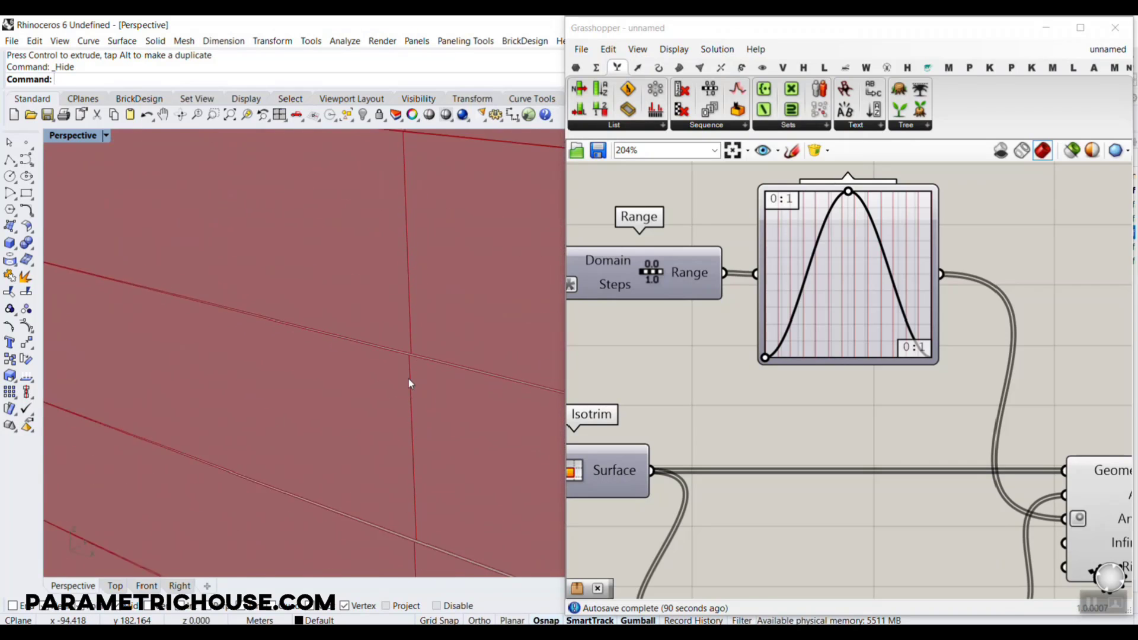
{"action": "left_click_drag", "start_coordinate": [942, 273], "coordinate": [1058, 518], "text": "ctrl"}
Place a Multiplication component between Graph Mapper and Twist, widen the Graph Mapper, and connect its output to input A
{"action": "scroll", "coordinate": [998, 335], "scroll_direction": "down", "scroll_amount": 5}
{"action": "left_click_drag", "start_coordinate": [1066, 447], "coordinate": [1066, 413]}
{"action": "left_click", "coordinate": [915, 320]}
{"action": "scroll", "coordinate": [915, 320], "scroll_direction": "up", "scroll_amount": 3}
{"action": "left_click", "coordinate": [596, 68]}
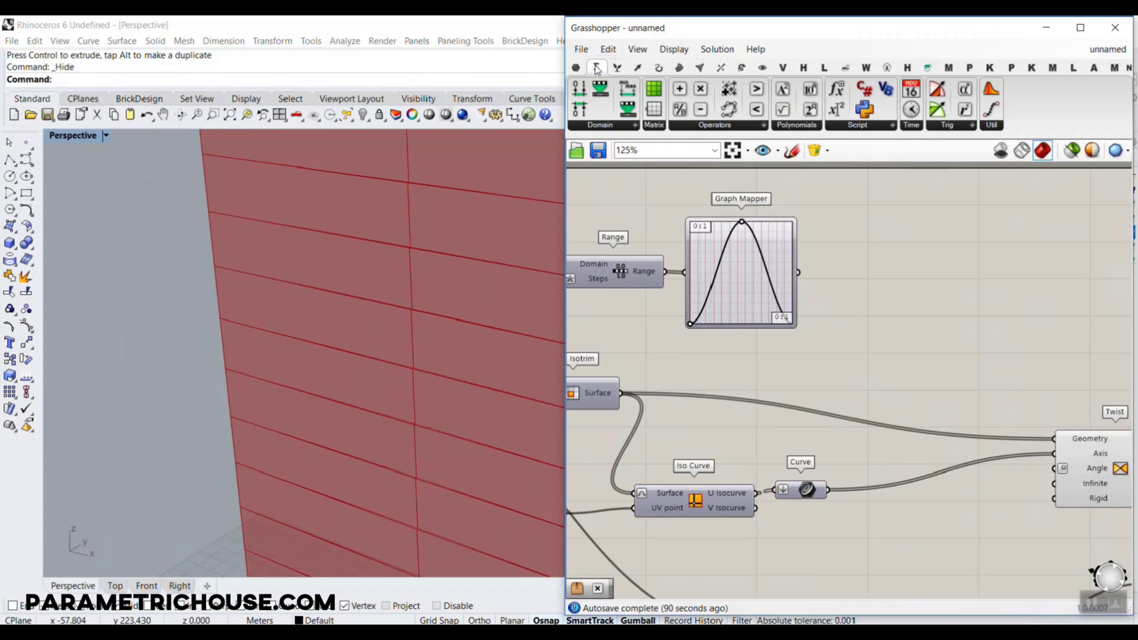
{"action": "left_click_drag", "start_coordinate": [879, 345], "coordinate": [880, 344]}
{"action": "scroll", "coordinate": [824, 289], "scroll_direction": "up", "scroll_amount": 3}
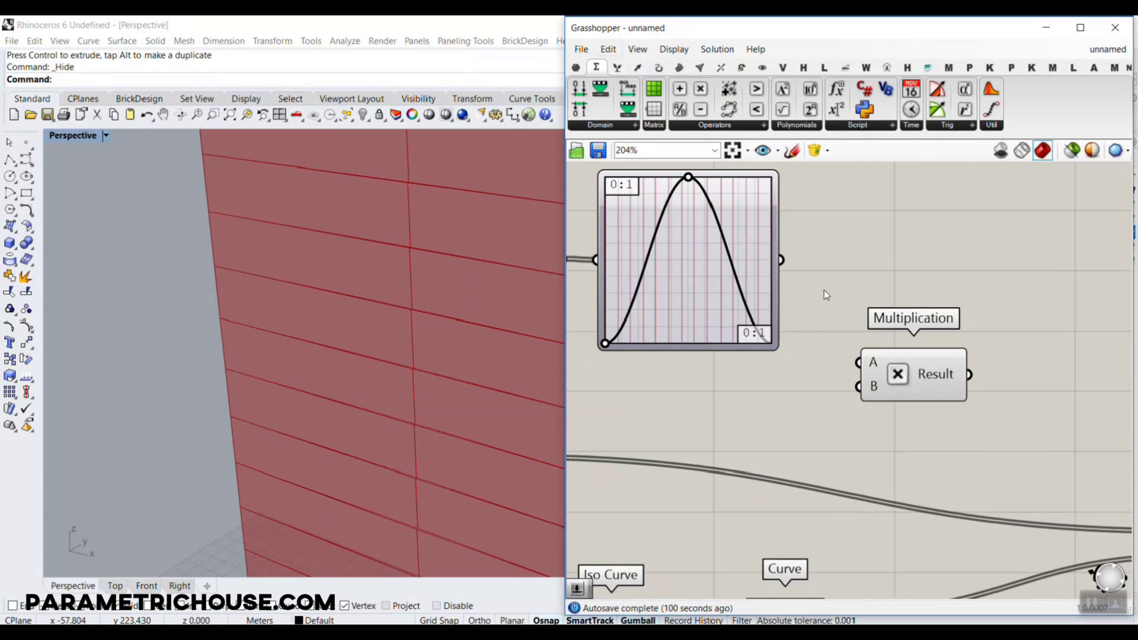
{"action": "left_click_drag", "start_coordinate": [778, 309], "coordinate": [802, 313]}
{"action": "left_click_drag", "start_coordinate": [853, 369], "coordinate": [858, 363]}
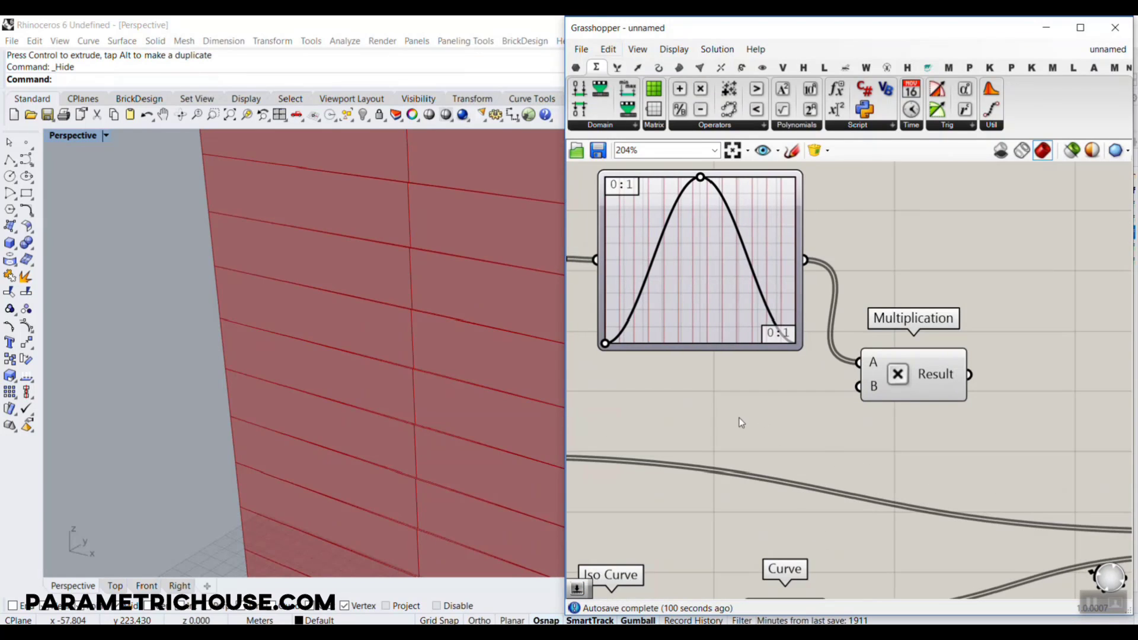
Connect a number slider set to 90 to Multiplication's B input and its Result to Twist's Angle input
{"action": "double_click", "coordinate": [739, 418]}
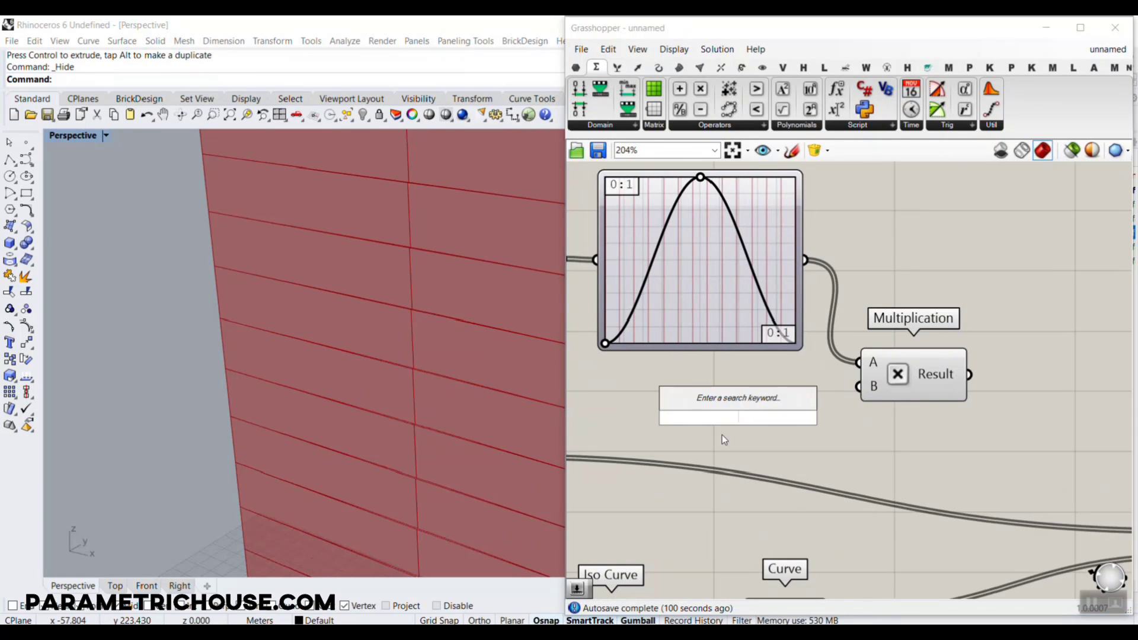
{"action": "type", "text": "90"}
{"action": "key", "text": "Return"}
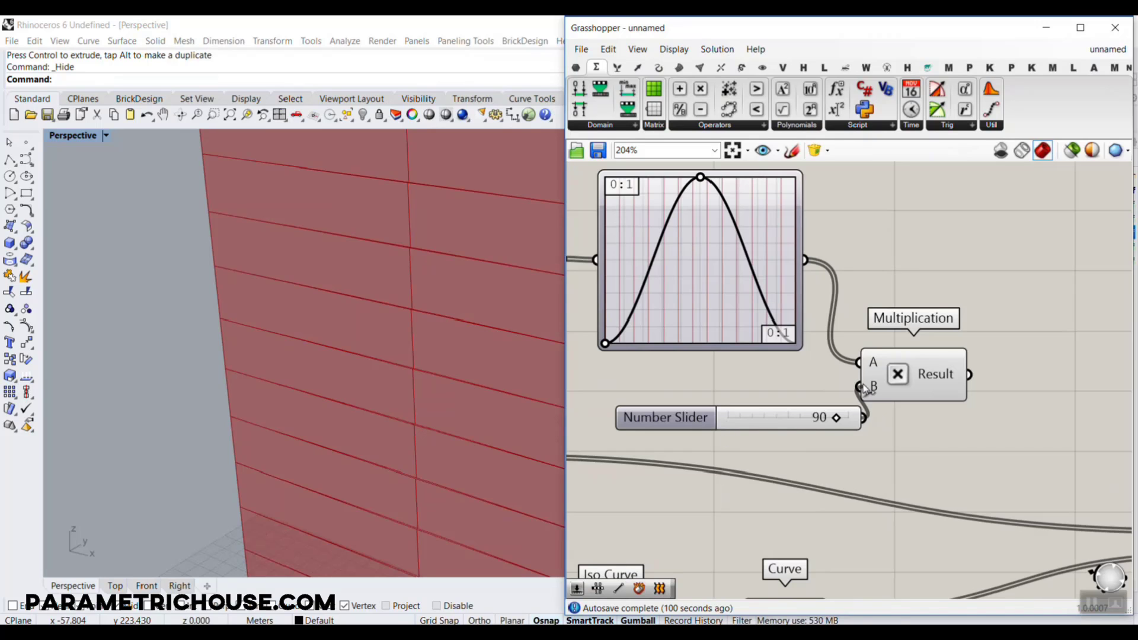
{"action": "scroll", "coordinate": [813, 354], "scroll_direction": "down", "scroll_amount": 5}
{"action": "left_click_drag", "start_coordinate": [970, 377], "coordinate": [964, 455]}
{"action": "scroll", "coordinate": [1005, 458], "scroll_direction": "up", "scroll_amount": 4}
{"action": "scroll", "coordinate": [236, 379], "scroll_direction": "down", "scroll_amount": 7}
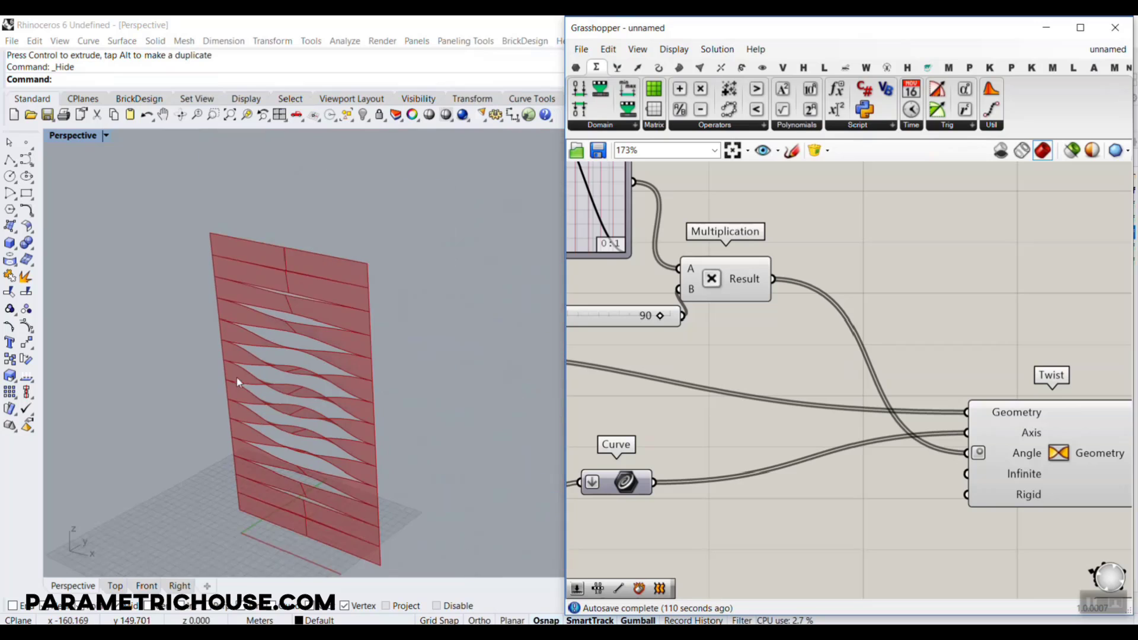
Examine the twisted strips of the facade from the front, the side and up close
{"action": "right_click_drag", "start_coordinate": [236, 378], "coordinate": [279, 418]}
{"action": "scroll", "coordinate": [284, 356], "scroll_direction": "down", "scroll_amount": 5}
{"action": "scroll", "coordinate": [282, 425], "scroll_direction": "up", "scroll_amount": 8}
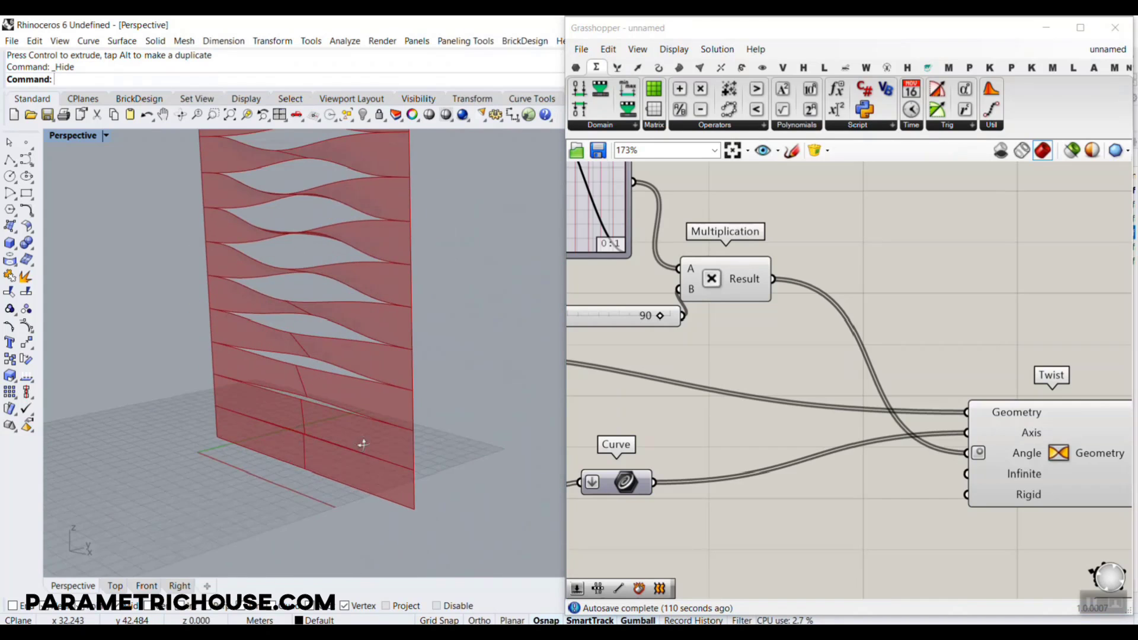
{"action": "right_click_drag", "start_coordinate": [361, 442], "coordinate": [300, 427]}
{"action": "scroll", "coordinate": [393, 361], "scroll_direction": "up", "scroll_amount": 2}
{"action": "right_click_drag", "start_coordinate": [404, 335], "coordinate": [380, 411], "text": "shift"}
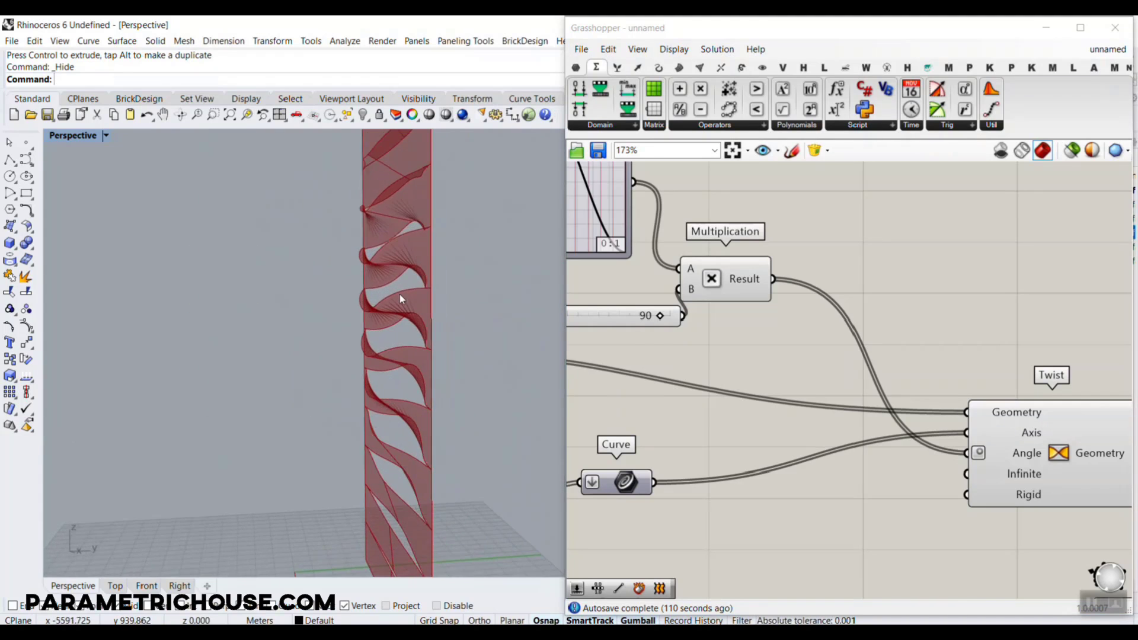
{"action": "right_click_drag", "start_coordinate": [400, 294], "coordinate": [379, 322], "text": "shift"}
{"action": "mouse_move", "coordinate": [386, 273]}
{"action": "right_mouse_down", "text": "shift"}
{"action": "mouse_move", "coordinate": [380, 339]}
{"action": "mouse_move", "coordinate": [458, 283]}
{"action": "mouse_move", "coordinate": [461, 299]}
{"action": "mouse_move", "coordinate": [486, 308]}
{"action": "right_mouse_up", "text": "shift"}
{"action": "scroll", "coordinate": [457, 283], "scroll_direction": "down", "scroll_amount": 6}
Set Multiplication's B slider to 57 and nudge the Graph Mapper's sine peak slightly past mid-width
{"action": "right_click_drag", "start_coordinate": [651, 291], "coordinate": [843, 300]}
{"action": "scroll", "coordinate": [844, 304], "scroll_direction": "up", "scroll_amount": 2}
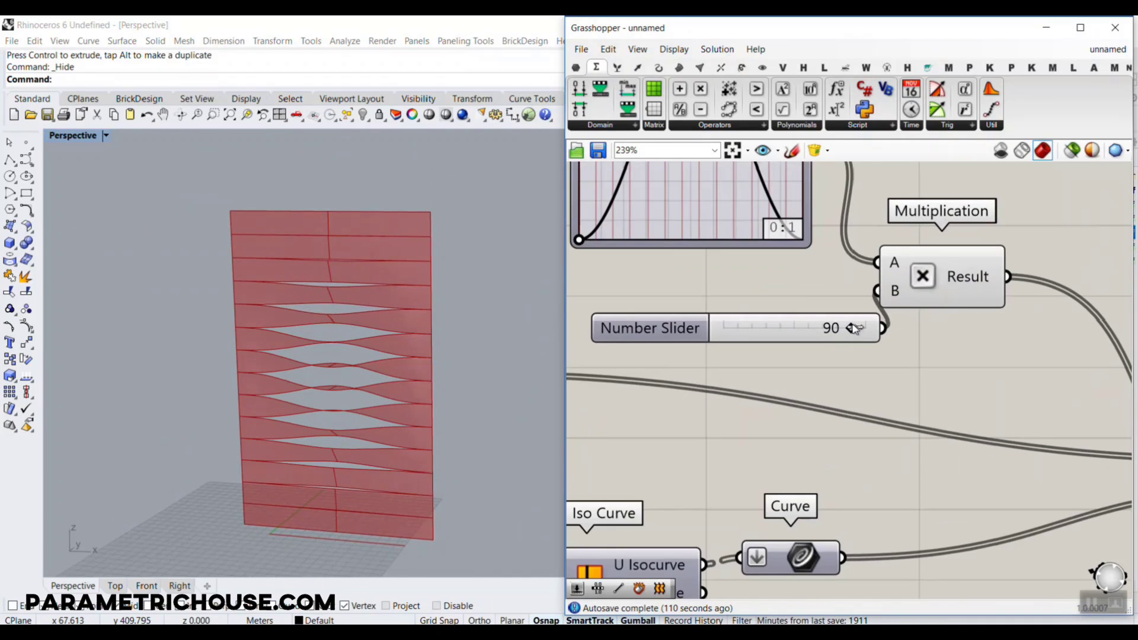
{"action": "left_click_drag", "start_coordinate": [852, 328], "coordinate": [801, 328]}
{"action": "scroll", "coordinate": [771, 270], "scroll_direction": "down", "scroll_amount": 3}
{"action": "scroll", "coordinate": [761, 267], "scroll_direction": "up", "scroll_amount": 3}
{"action": "mouse_move", "coordinate": [761, 267]}
{"action": "left_mouse_down"}
{"action": "mouse_move", "coordinate": [702, 264]}
{"action": "mouse_move", "coordinate": [758, 259]}
{"action": "left_mouse_up"}
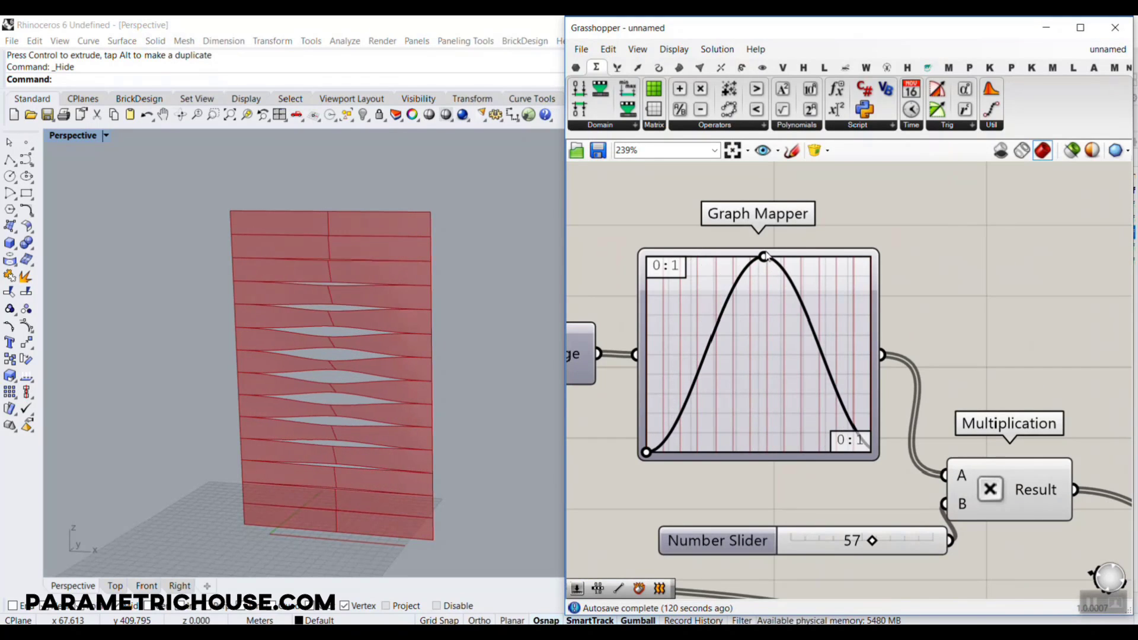
Duplicate the Graph Mapper and wire the copy between the first Graph Mapper and Multiplication's A input
{"action": "scroll", "coordinate": [795, 351], "scroll_direction": "down", "scroll_amount": 3}
{"action": "left_click_drag", "start_coordinate": [831, 449], "coordinate": [819, 425]}
{"action": "left_click", "coordinate": [771, 367]}
{"action": "scroll", "coordinate": [683, 340], "scroll_direction": "up", "scroll_amount": 1}
{"action": "left_click", "coordinate": [674, 298]}
{"action": "left_click_drag", "start_coordinate": [710, 322], "coordinate": [852, 314], "text": "alt"}
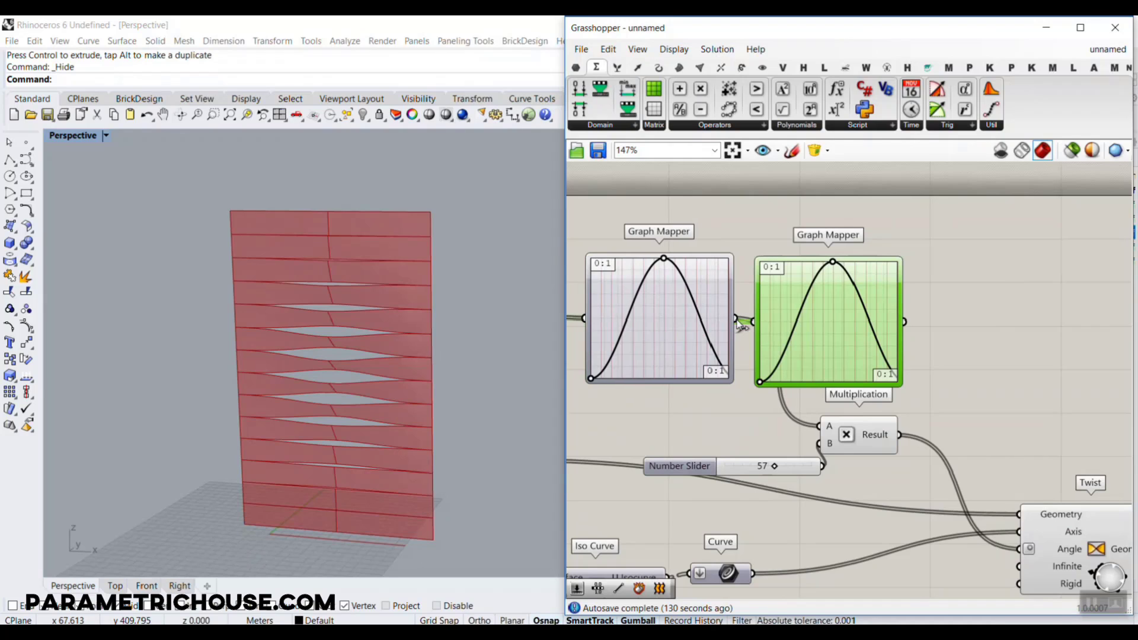
{"action": "left_click_drag", "start_coordinate": [735, 319], "coordinate": [752, 321]}
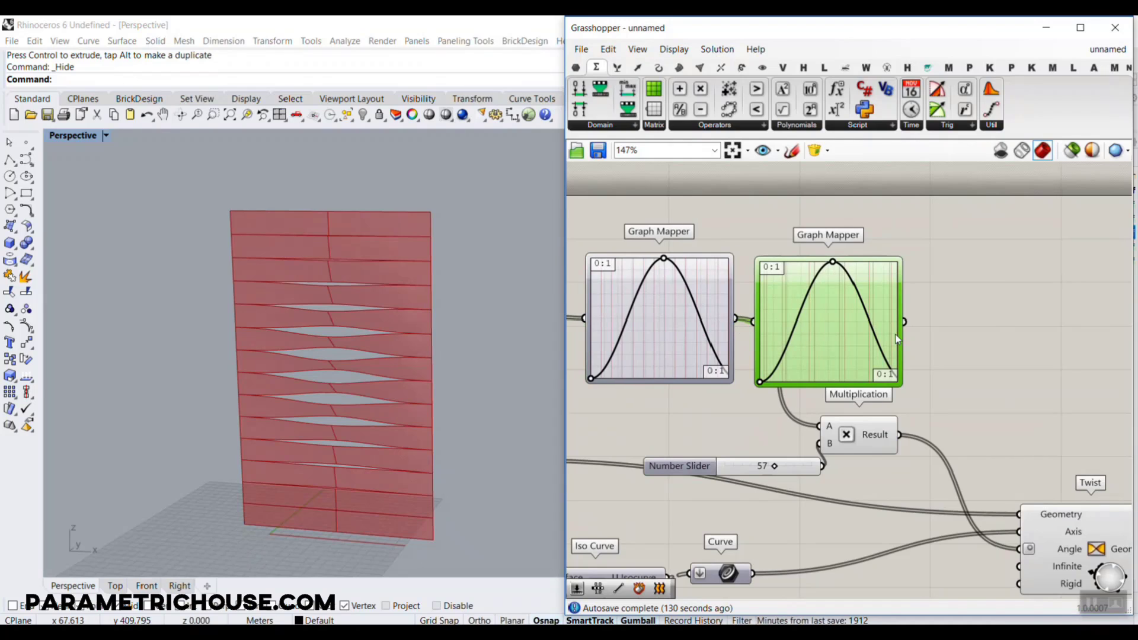
Set the second Graph Mapper's type to Bezier and shift both handles so the curve rises steeply and then flattens
{"action": "right_click", "coordinate": [838, 354]}
{"action": "mouse_move", "coordinate": [940, 525]}
{"action": "left_click", "coordinate": [988, 462]}
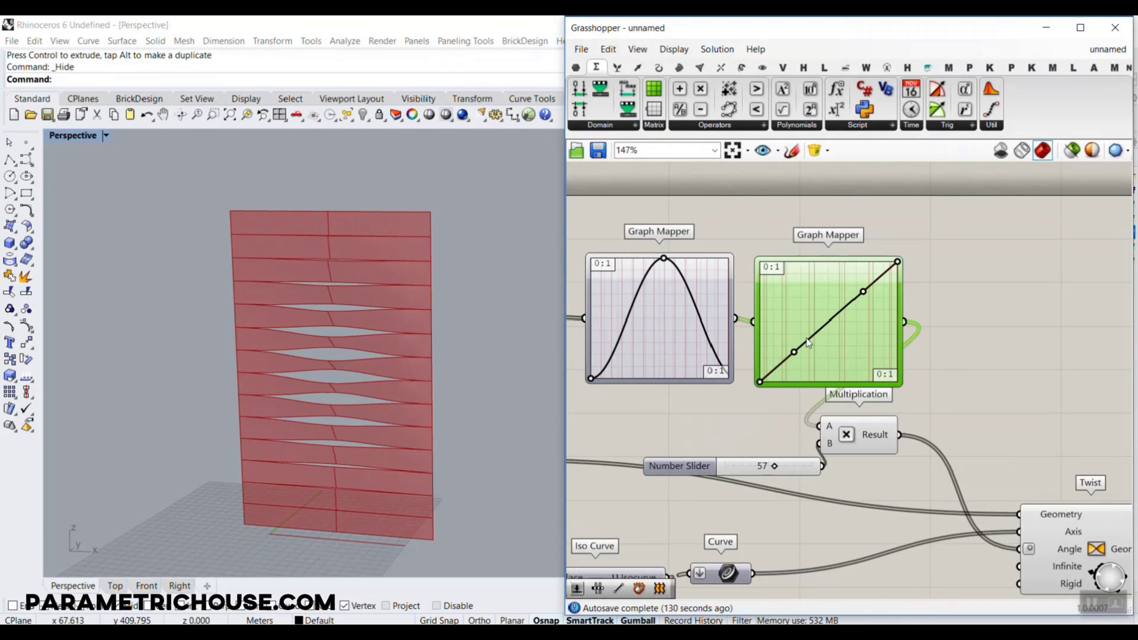
{"action": "scroll", "coordinate": [806, 341], "scroll_direction": "up", "scroll_amount": 2}
{"action": "left_click_drag", "start_coordinate": [793, 354], "coordinate": [753, 301]}
{"action": "left_click_drag", "start_coordinate": [874, 284], "coordinate": [773, 257]}
{"action": "scroll", "coordinate": [335, 353], "scroll_direction": "up", "scroll_amount": 5}
{"action": "right_click_drag", "start_coordinate": [335, 353], "coordinate": [403, 387]}
{"action": "scroll", "coordinate": [333, 322], "scroll_direction": "down", "scroll_amount": 3}
{"action": "scroll", "coordinate": [404, 383], "scroll_direction": "down", "scroll_amount": 7}
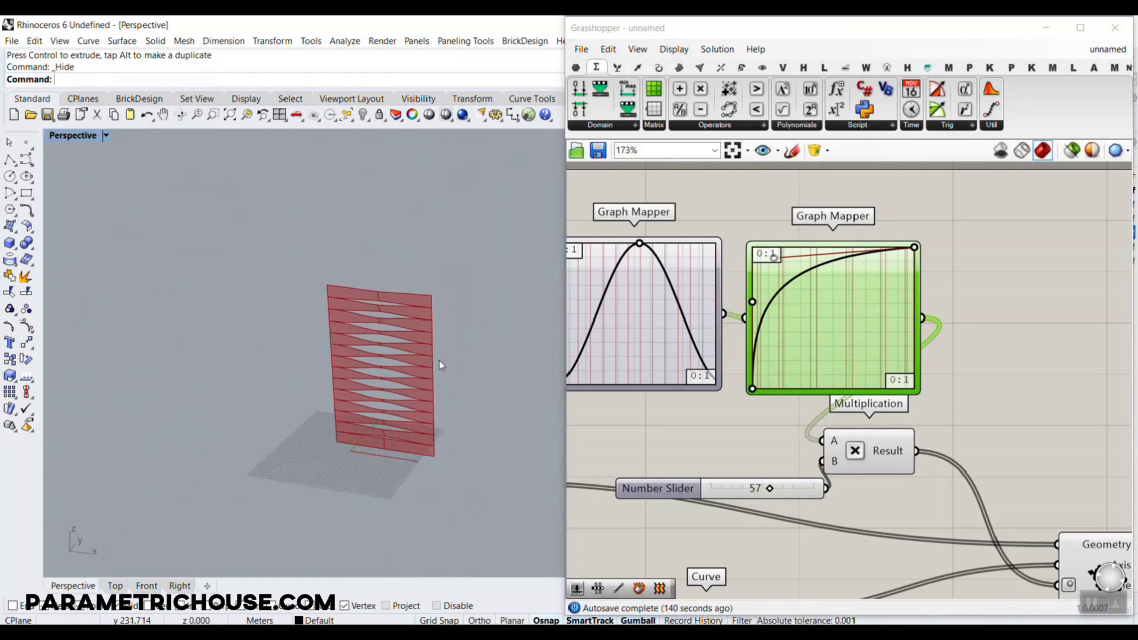
Add a Brep Join component beyond Mirror and feed it both the Twist and the Mirror geometry
{"action": "scroll", "coordinate": [714, 320], "scroll_direction": "down", "scroll_amount": 4}
{"action": "right_click_drag", "start_coordinate": [966, 432], "coordinate": [825, 402]}
{"action": "scroll", "coordinate": [826, 403], "scroll_direction": "up", "scroll_amount": 3}
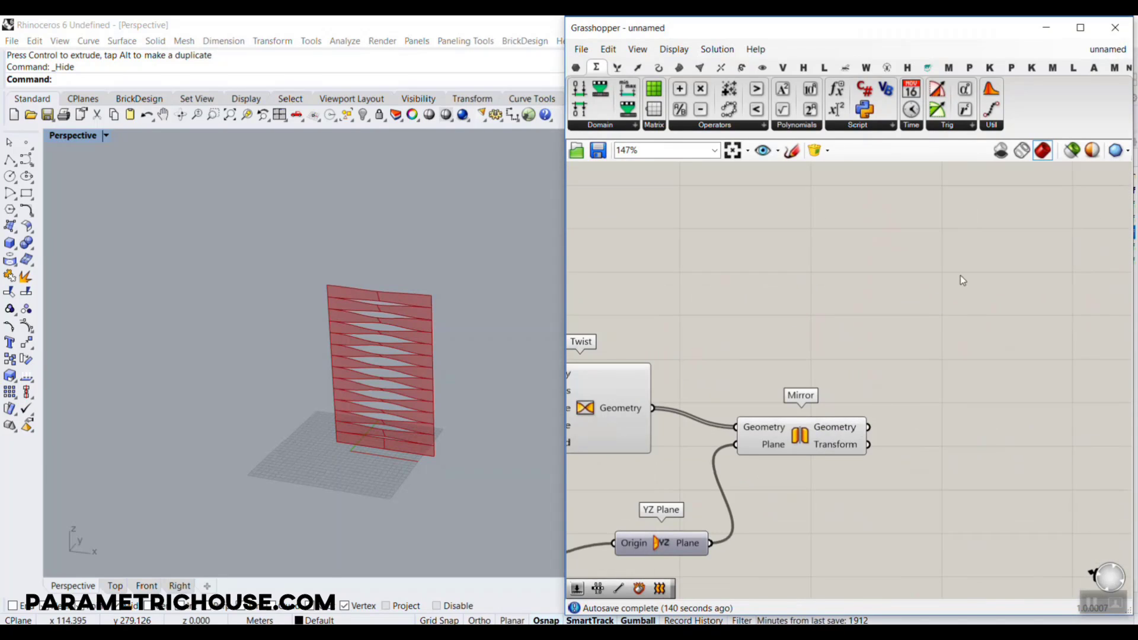
{"action": "left_click", "coordinate": [680, 68]}
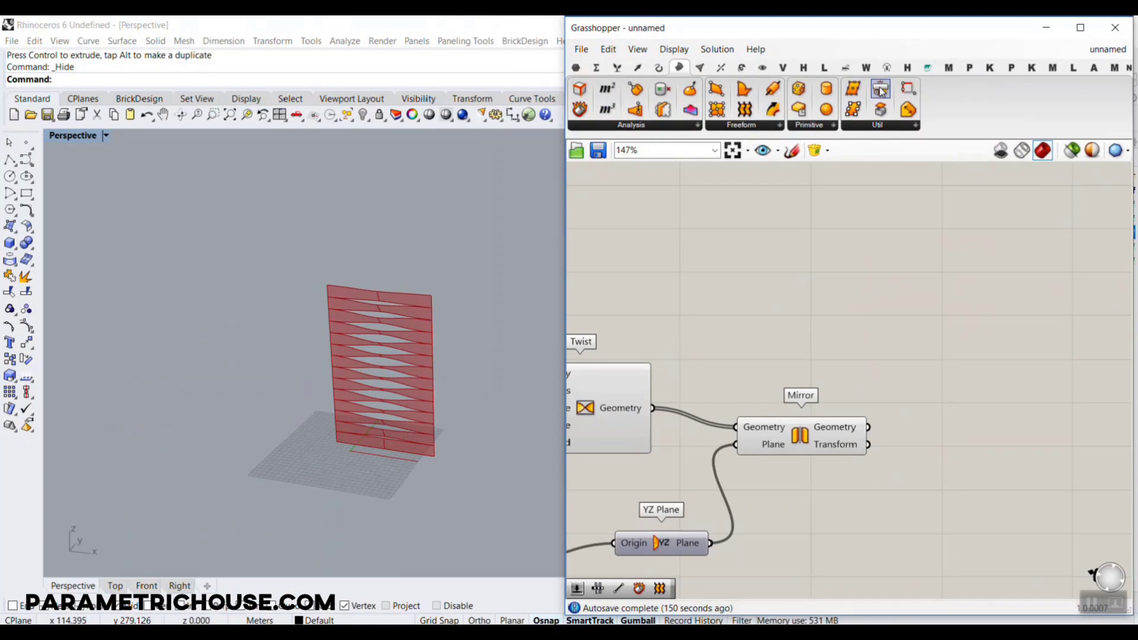
{"action": "left_click", "coordinate": [881, 90]}
{"action": "scroll", "coordinate": [752, 380], "scroll_direction": "up", "scroll_amount": 3}
{"action": "left_click", "coordinate": [752, 385]}
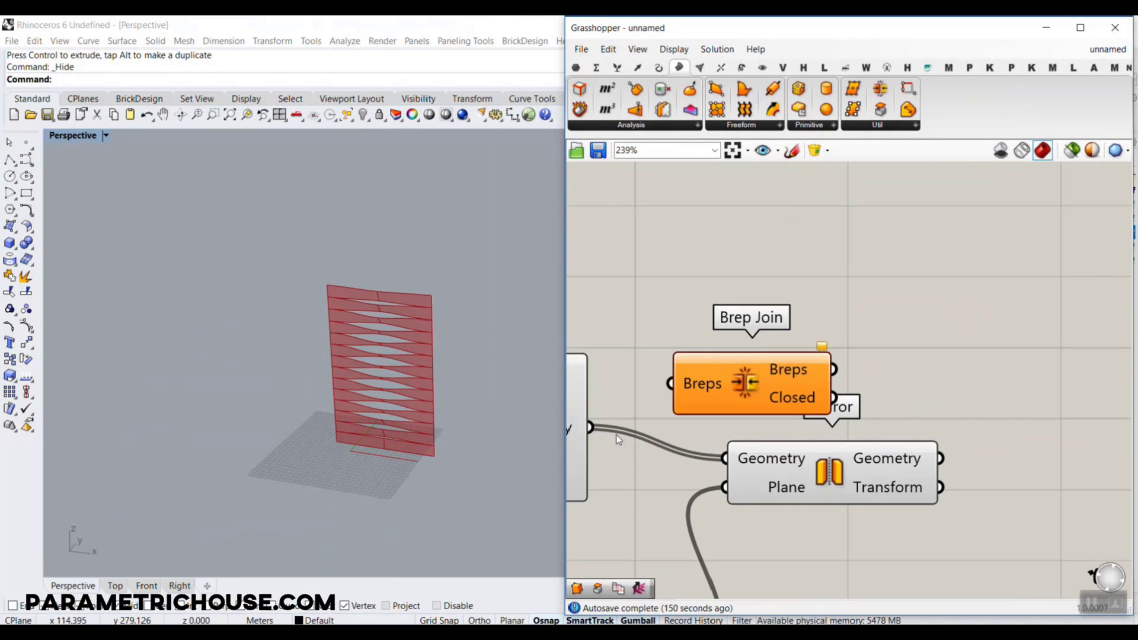
{"action": "left_click_drag", "start_coordinate": [686, 386], "coordinate": [1063, 370]}
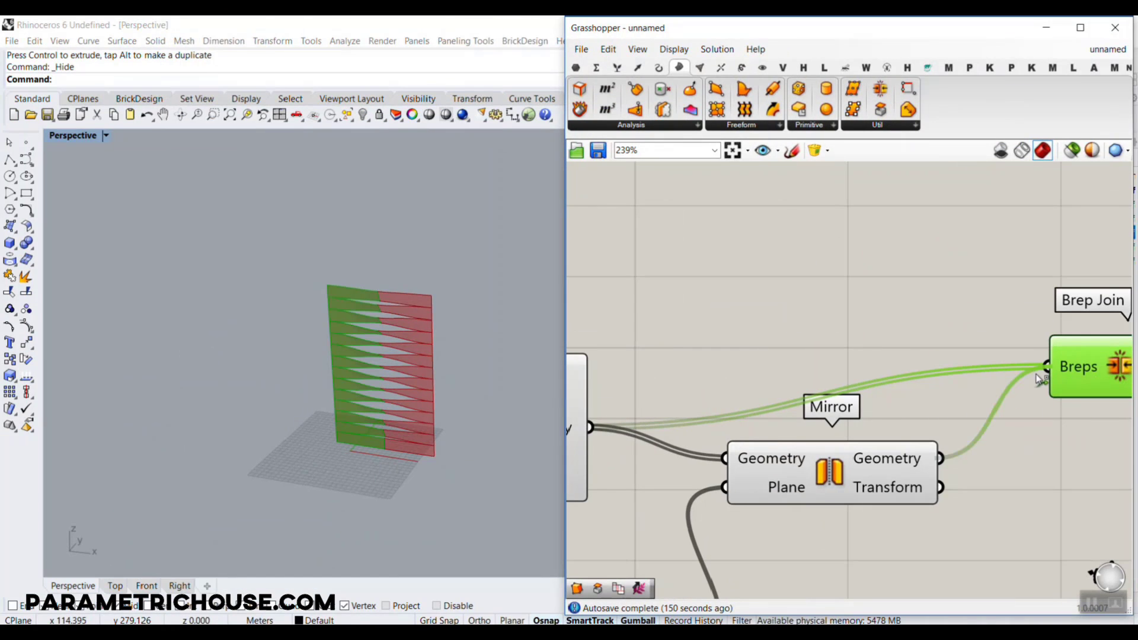
Bake the Brep Join's Breps output into the Rhino model
{"action": "right_click_drag", "start_coordinate": [1040, 379], "coordinate": [850, 329]}
{"action": "mouse_move", "coordinate": [912, 337]}
{"action": "right_click", "coordinate": [851, 325]}
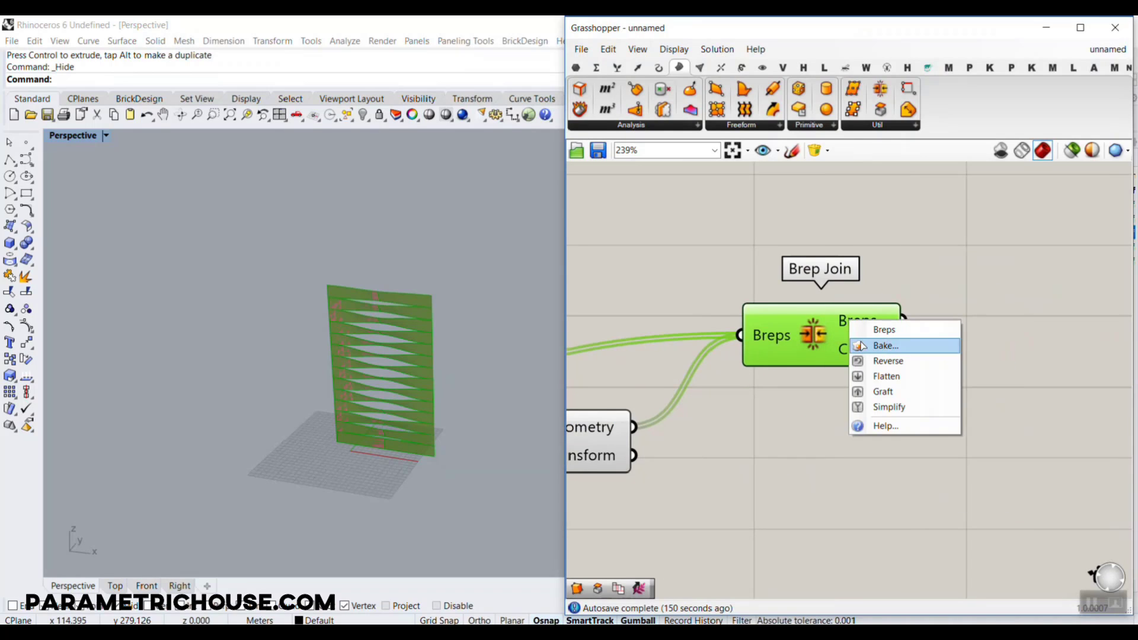
{"action": "left_click", "coordinate": [861, 346]}
{"action": "left_click", "coordinate": [874, 477]}
Select all the baked louver strips and move them along X, clear of the Grasshopper preview
{"action": "scroll", "coordinate": [449, 289], "scroll_direction": "up", "scroll_amount": 3}
{"action": "left_click", "coordinate": [449, 290]}
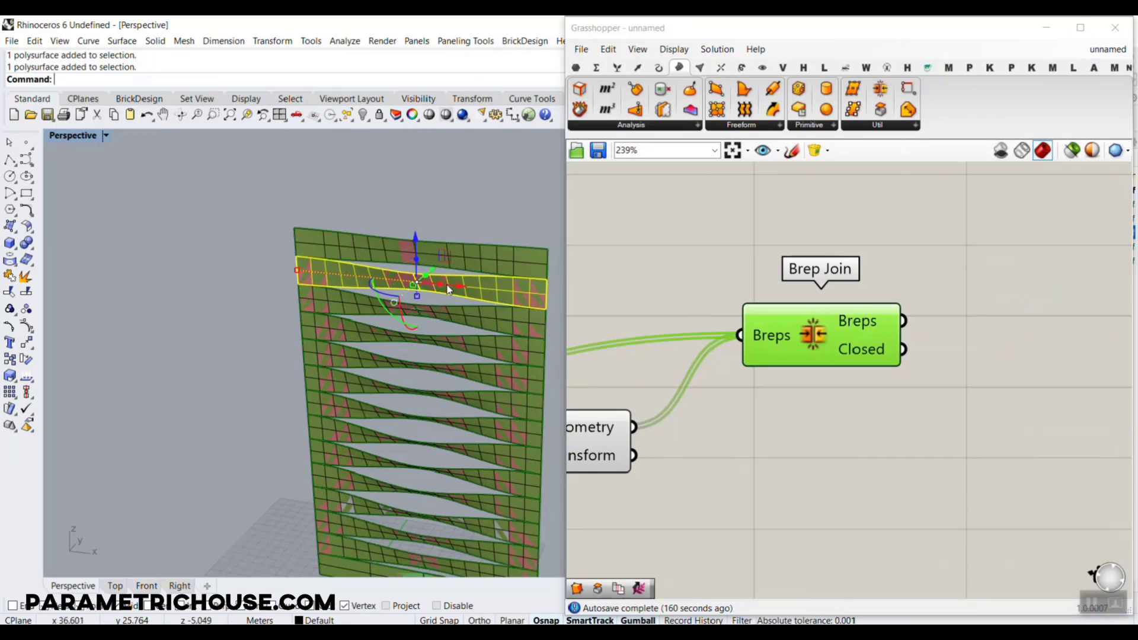
{"action": "scroll", "coordinate": [508, 292], "scroll_direction": "down", "scroll_amount": 5}
{"action": "left_click_drag", "start_coordinate": [508, 292], "coordinate": [428, 455]}
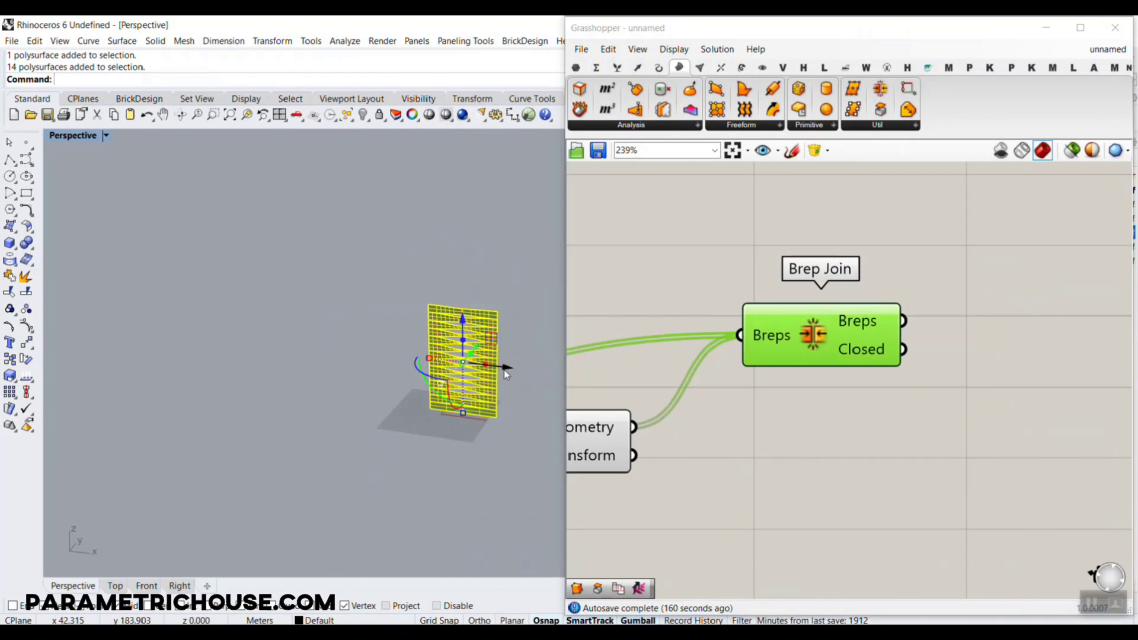
{"action": "left_click_drag", "start_coordinate": [506, 372], "coordinate": [392, 322]}
{"action": "scroll", "coordinate": [392, 323], "scroll_direction": "up", "scroll_amount": 3}
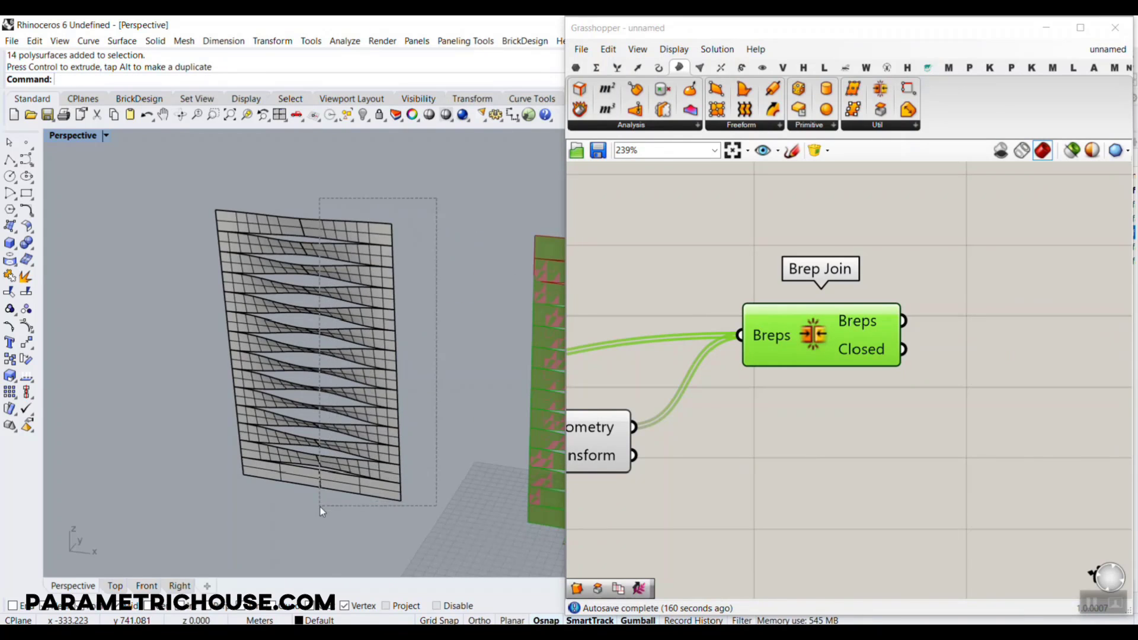
Thicken the selected baked strips with OffsetSrf, using Distance 3 and Solid set to Yes
{"action": "left_click_drag", "start_coordinate": [320, 507], "coordinate": [320, 508]}
{"action": "type", "text": "OffsetSrf"}
{"action": "key", "text": "Return"}
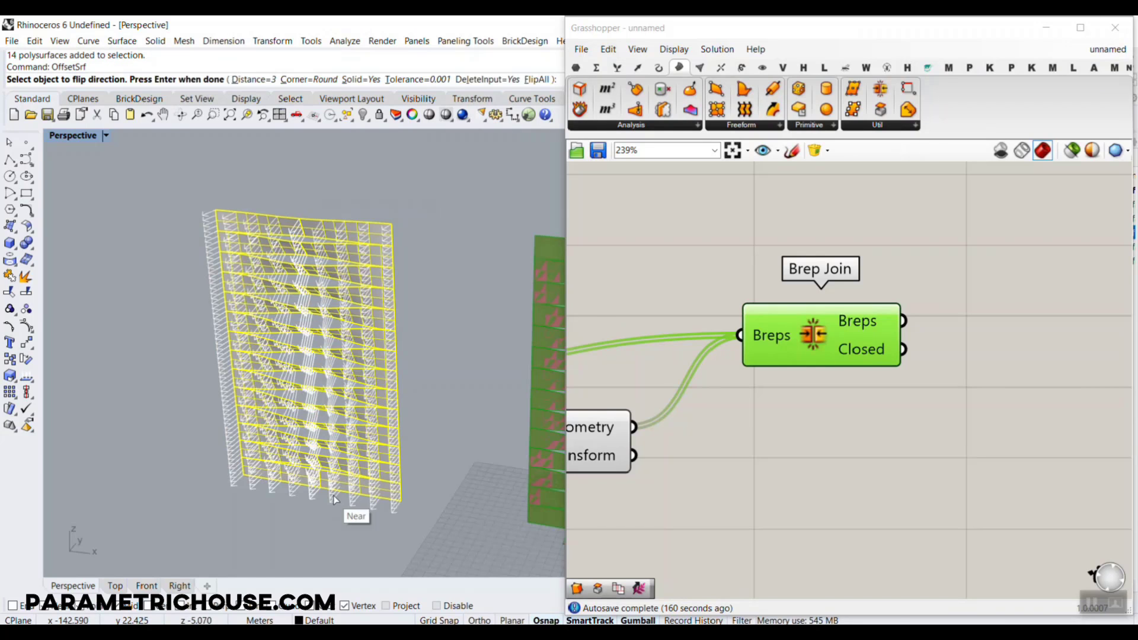
{"action": "right_click_drag", "start_coordinate": [409, 282], "coordinate": [399, 249]}
{"action": "scroll", "coordinate": [399, 249], "scroll_direction": "up", "scroll_amount": 2}
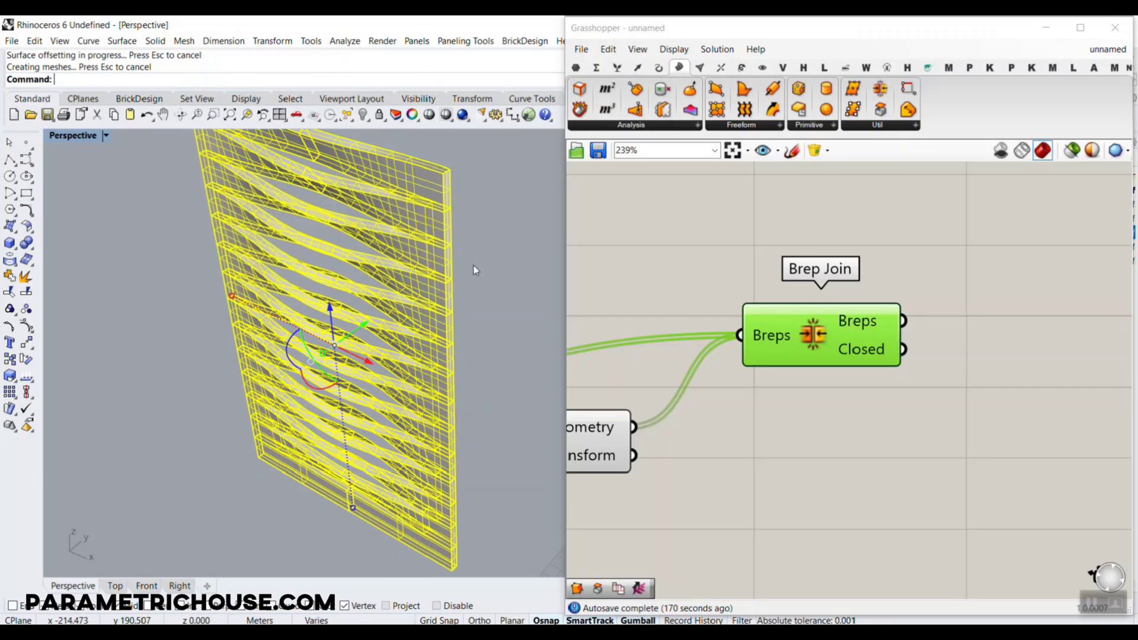
{"action": "left_click", "coordinate": [475, 266]}
Set the Perspective viewport's display mode to Rendered
{"action": "scroll", "coordinate": [475, 268], "scroll_direction": "down", "scroll_amount": 3}
{"action": "right_click_drag", "start_coordinate": [474, 270], "coordinate": [369, 398]}
{"action": "scroll", "coordinate": [290, 428], "scroll_direction": "up", "scroll_amount": 4}
{"action": "scroll", "coordinate": [390, 338], "scroll_direction": "down", "scroll_amount": 5}
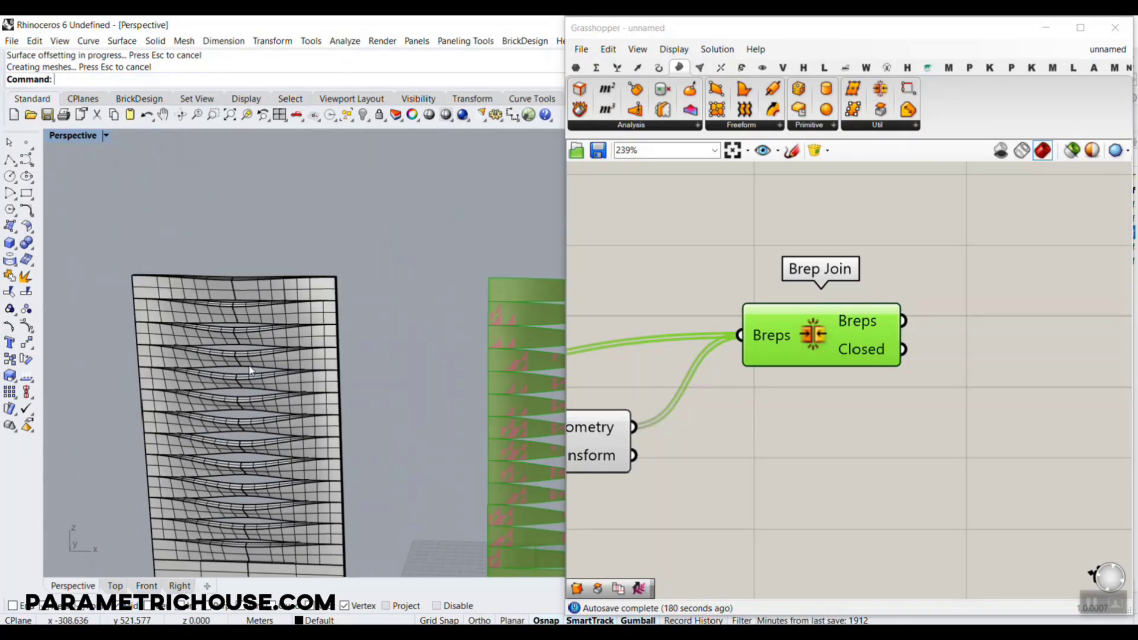
{"action": "scroll", "coordinate": [244, 363], "scroll_direction": "down", "scroll_amount": 1}
{"action": "left_click", "coordinate": [73, 135]}
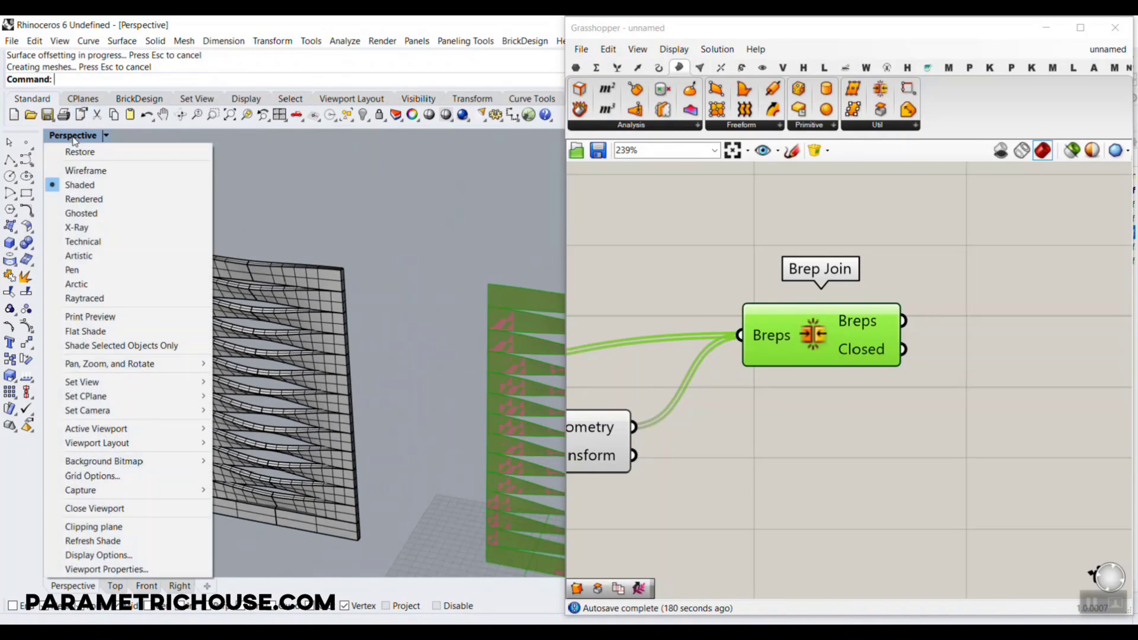
{"action": "left_click", "coordinate": [107, 197]}
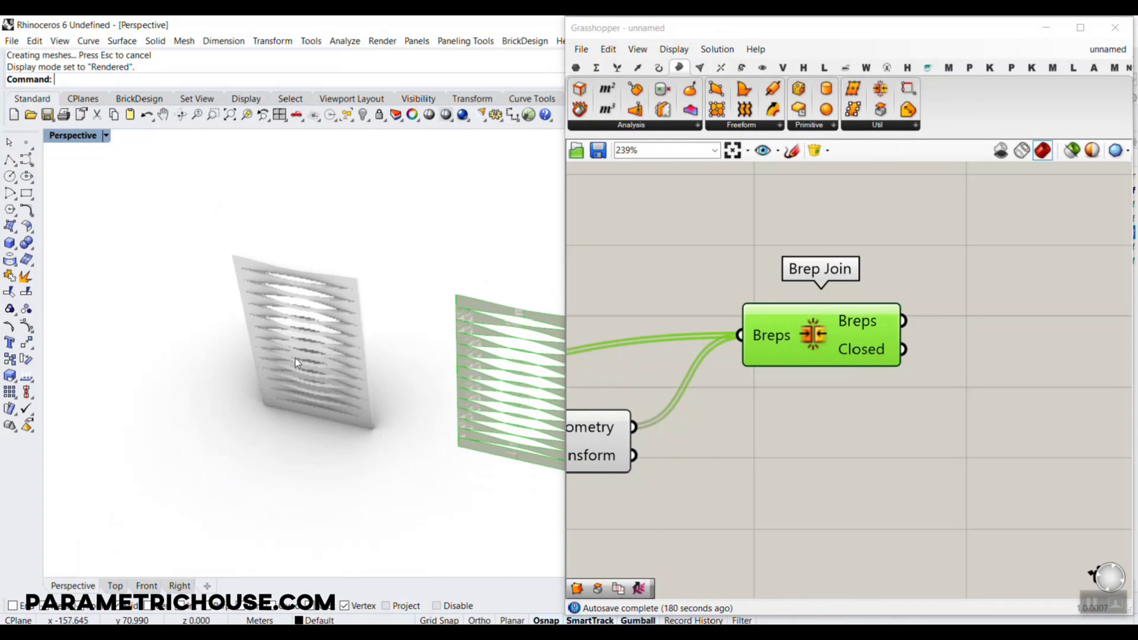
Inspect the thickened louver facade in the rendered view from several angles and up close
{"action": "scroll", "coordinate": [295, 358], "scroll_direction": "up", "scroll_amount": 10}
{"action": "right_click_drag", "start_coordinate": [412, 256], "coordinate": [296, 403]}
{"action": "scroll", "coordinate": [308, 235], "scroll_direction": "up", "scroll_amount": 3}
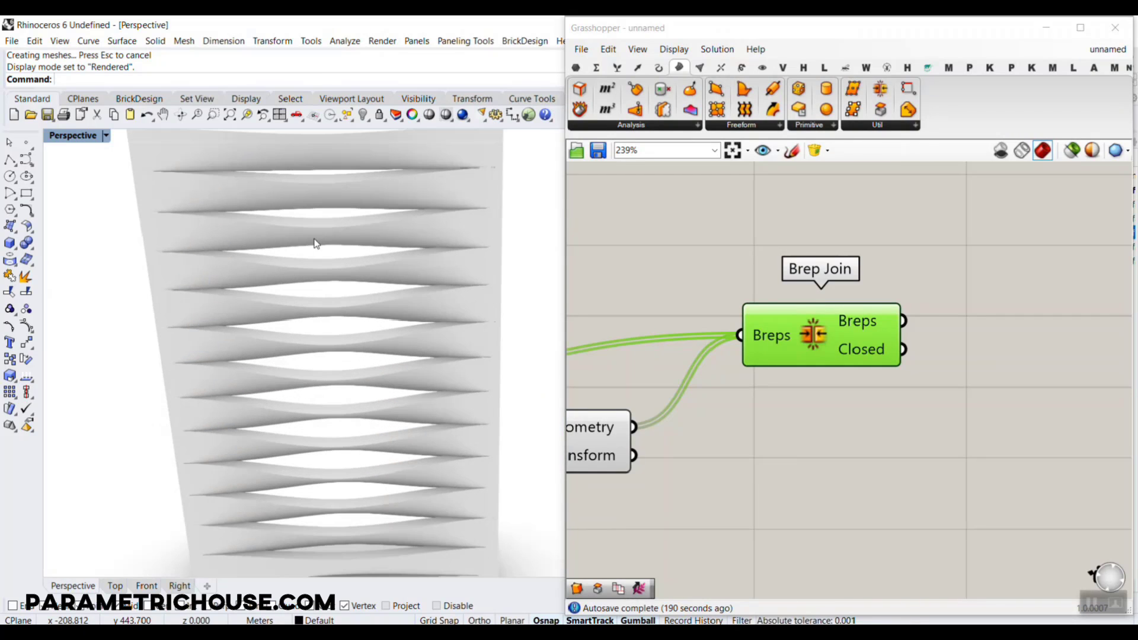
{"action": "right_click_drag", "start_coordinate": [302, 363], "coordinate": [326, 391]}
{"action": "scroll", "coordinate": [411, 286], "scroll_direction": "down", "scroll_amount": 3}
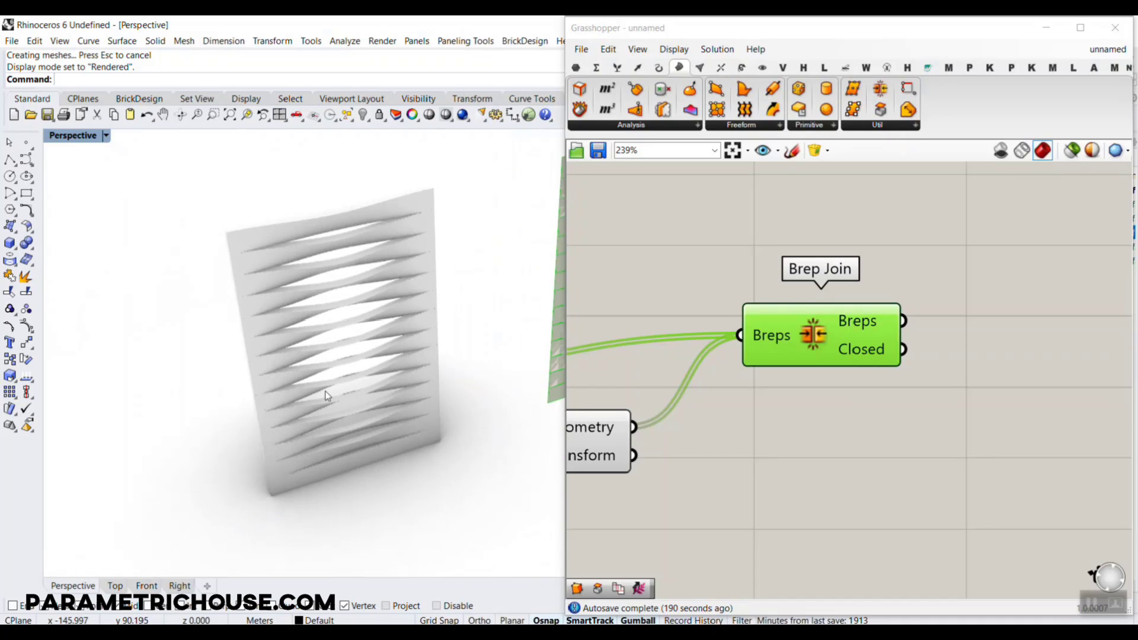
{"action": "scroll", "coordinate": [326, 392], "scroll_direction": "up", "scroll_amount": 3}
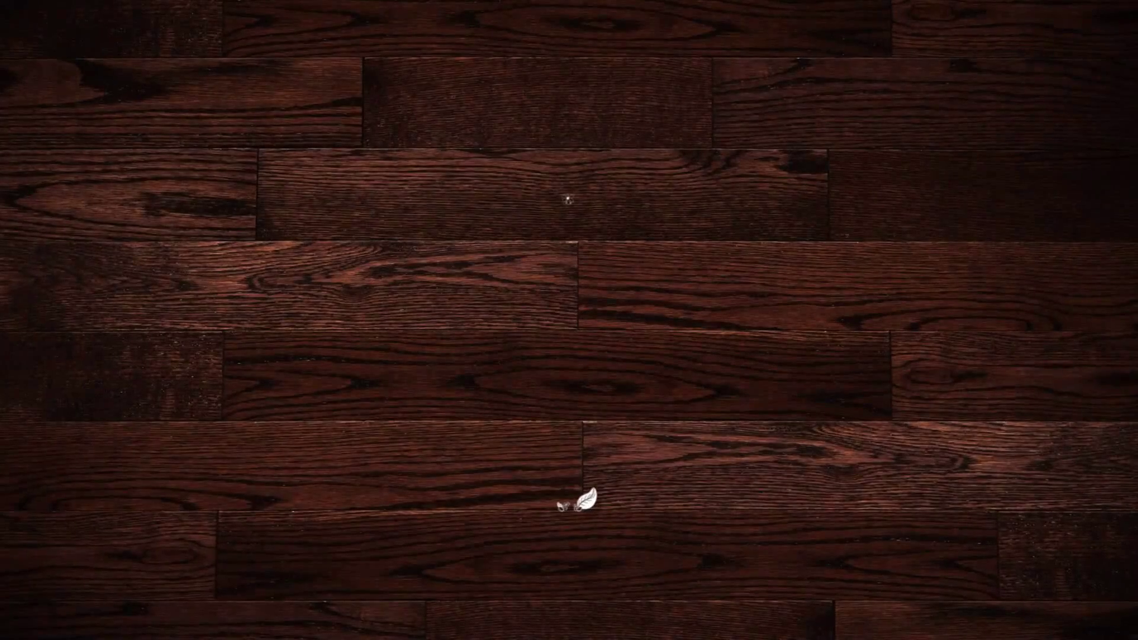